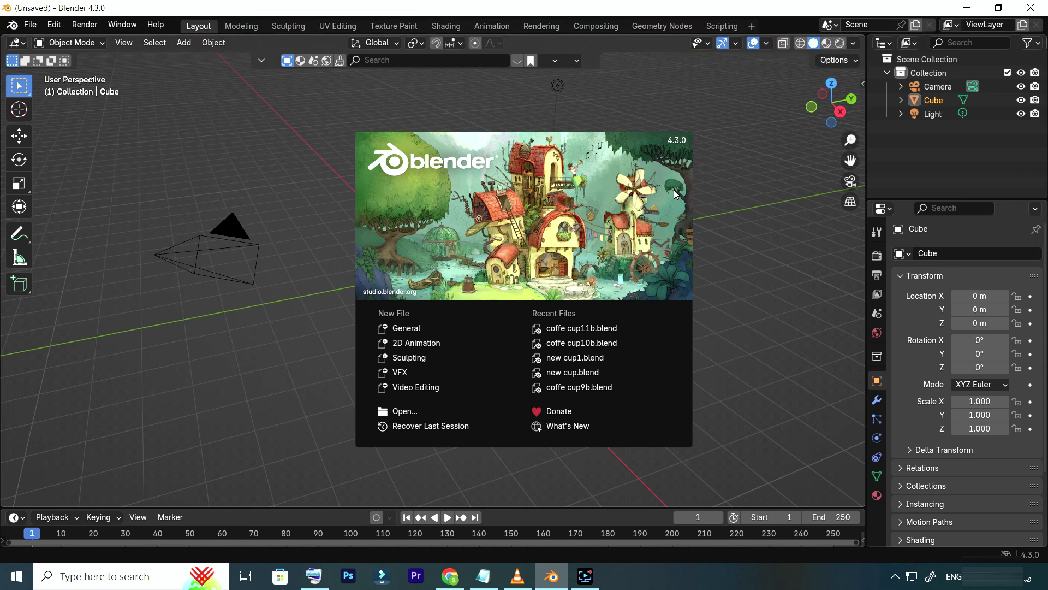
Delete the default camera, cube and light, leaving an empty collection
click(723, 185)
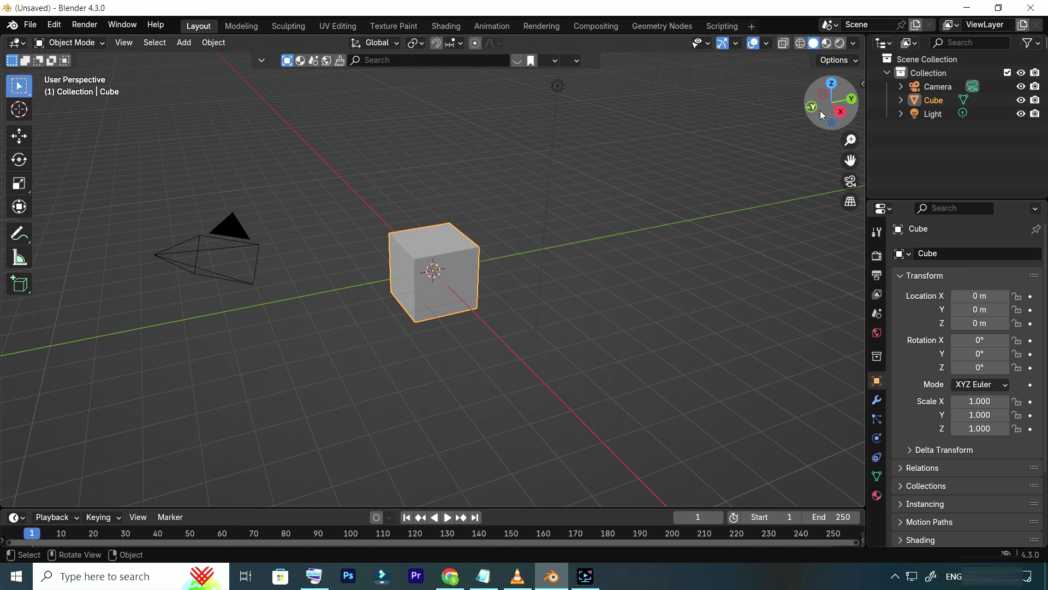
mouse_move(823, 114)
mouse_down()
mouse_move(808, 93)
mouse_move(540, 213)
mouse_up()
drag(574, 145, 196, 379)
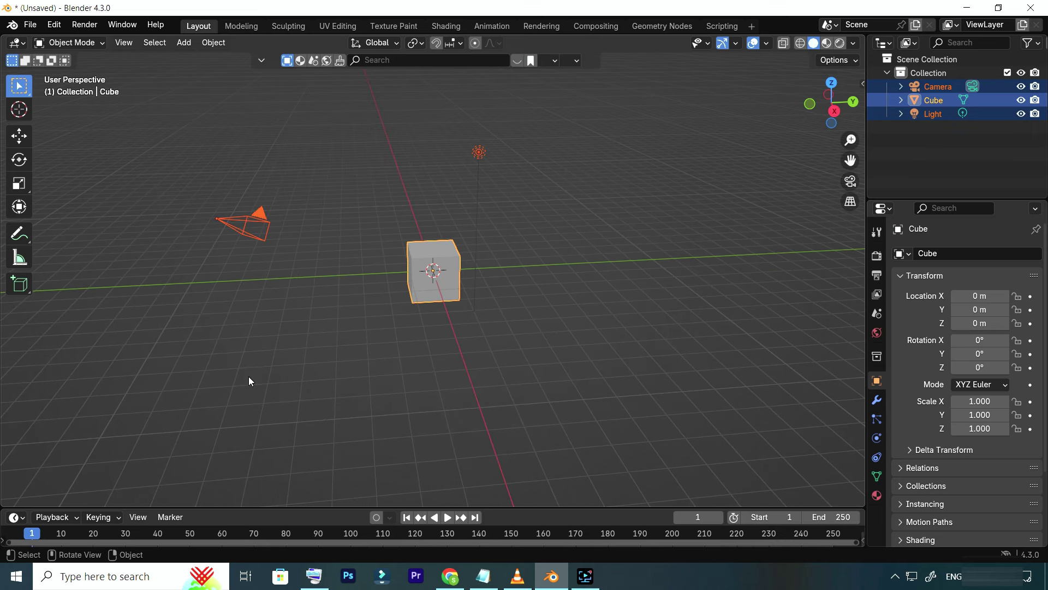
key(Delete)
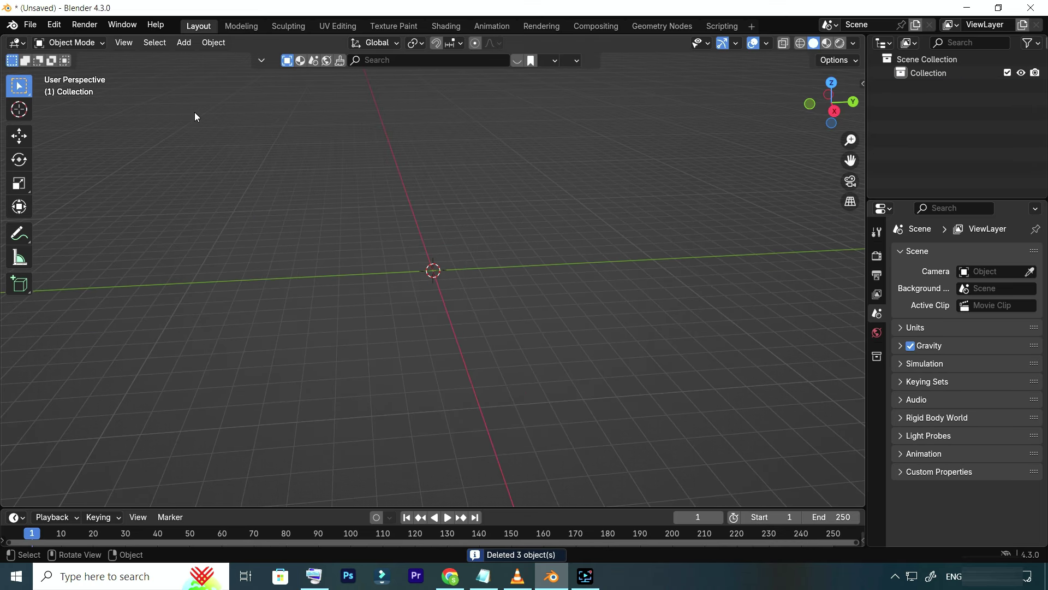
Add a cylinder mesh at the scene origin
click(184, 43)
mouse_move(230, 58)
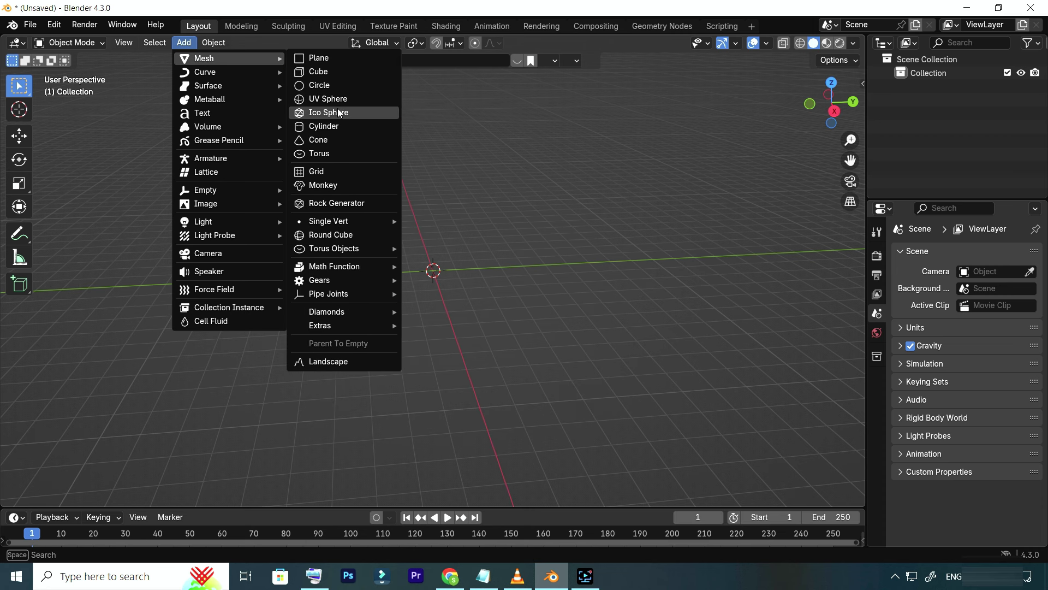
click(335, 129)
scroll(762, 143, up, 1)
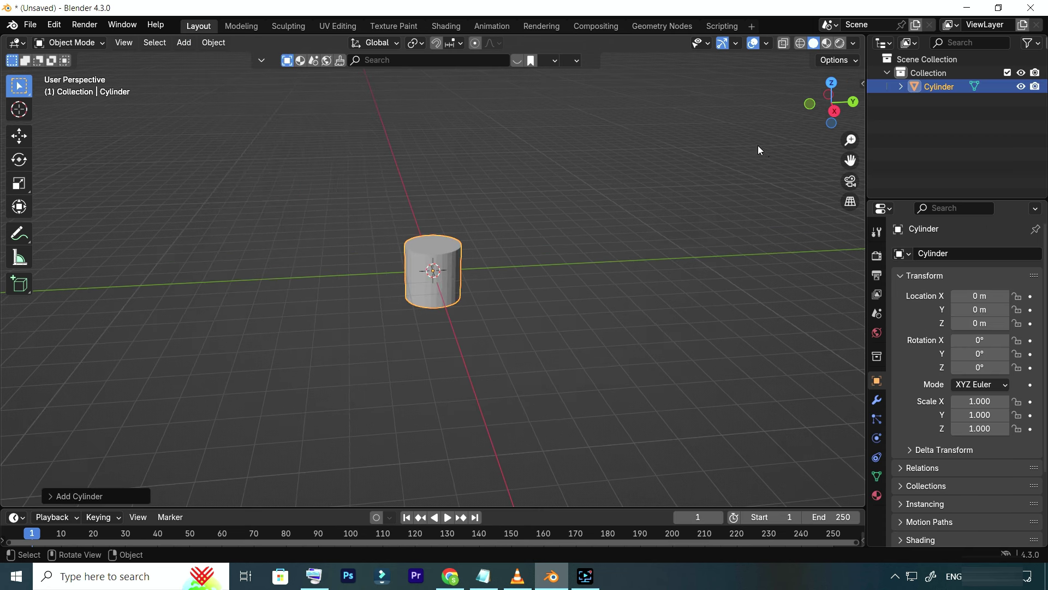
scroll(764, 158, up, 2)
Raise the cylinder to about 1.23 m on Z and switch it to Edit Mode
key(n)
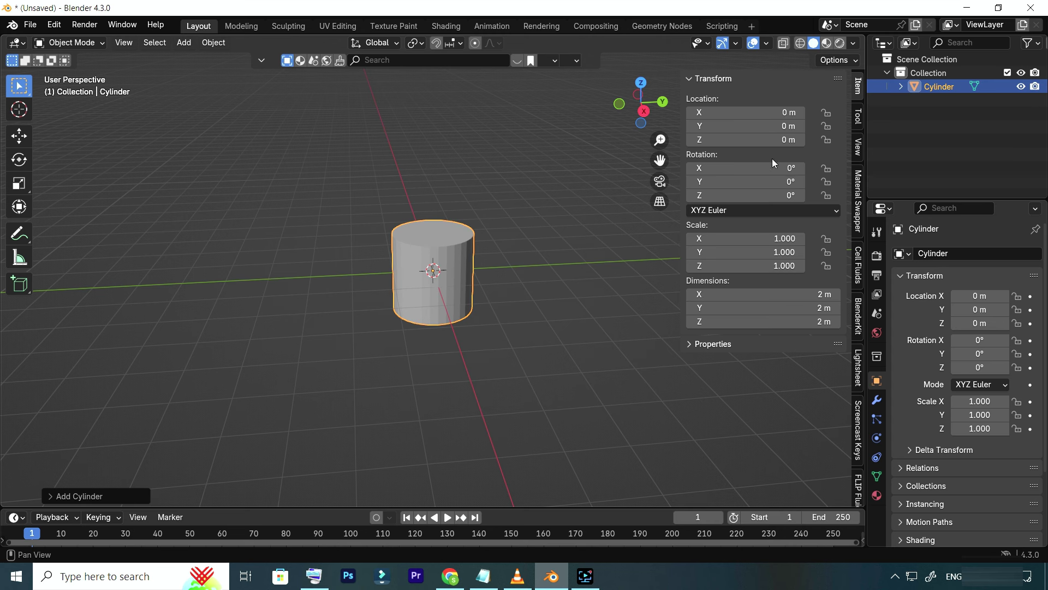
drag(745, 140, 792, 140)
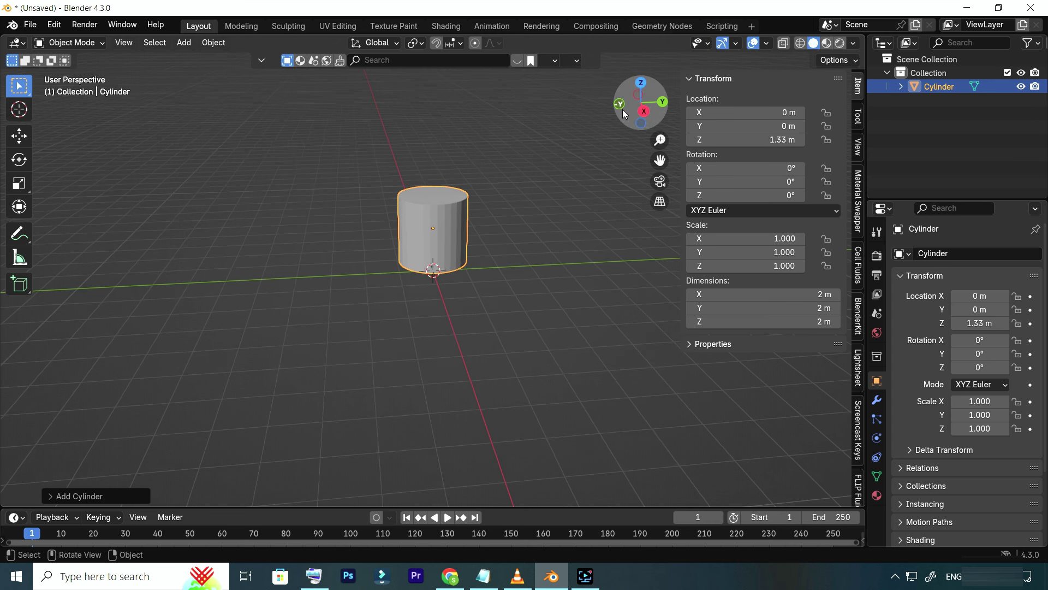
mouse_move(641, 103)
mouse_down()
mouse_move(681, 136)
mouse_move(704, 140)
mouse_up()
scroll(546, 179, up, 1)
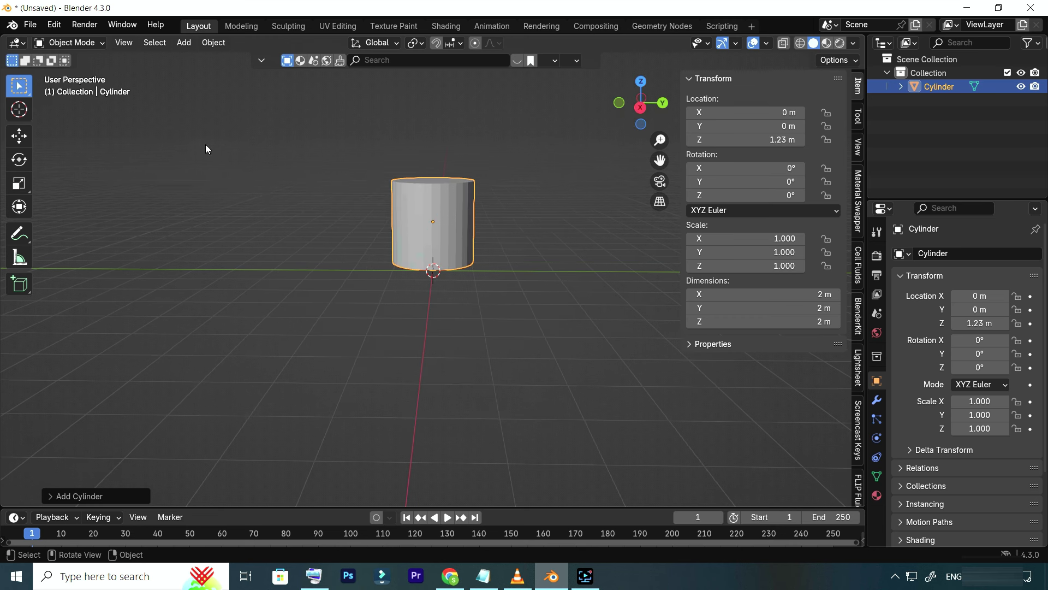
click(78, 44)
click(81, 74)
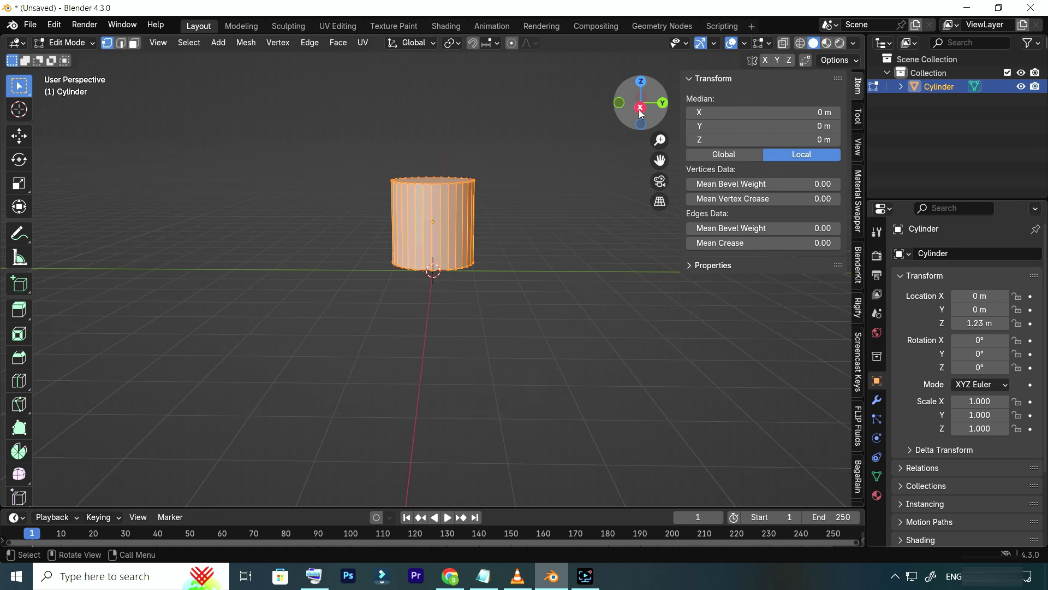
Select only the cylinder's top face in face select mode
drag(642, 113, 644, 134)
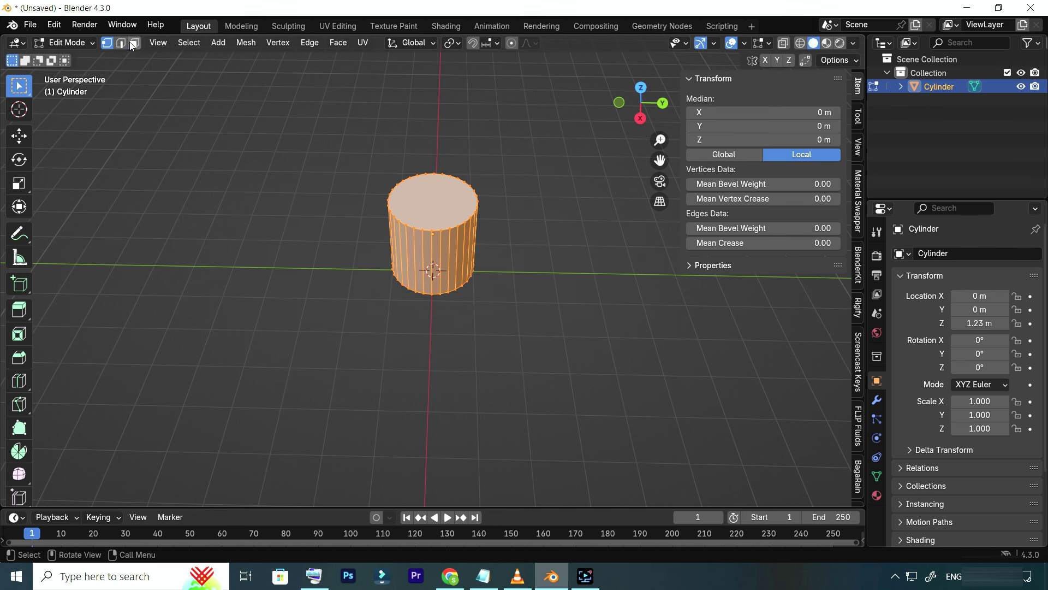
click(133, 43)
click(453, 203)
scroll(458, 200, up, 2)
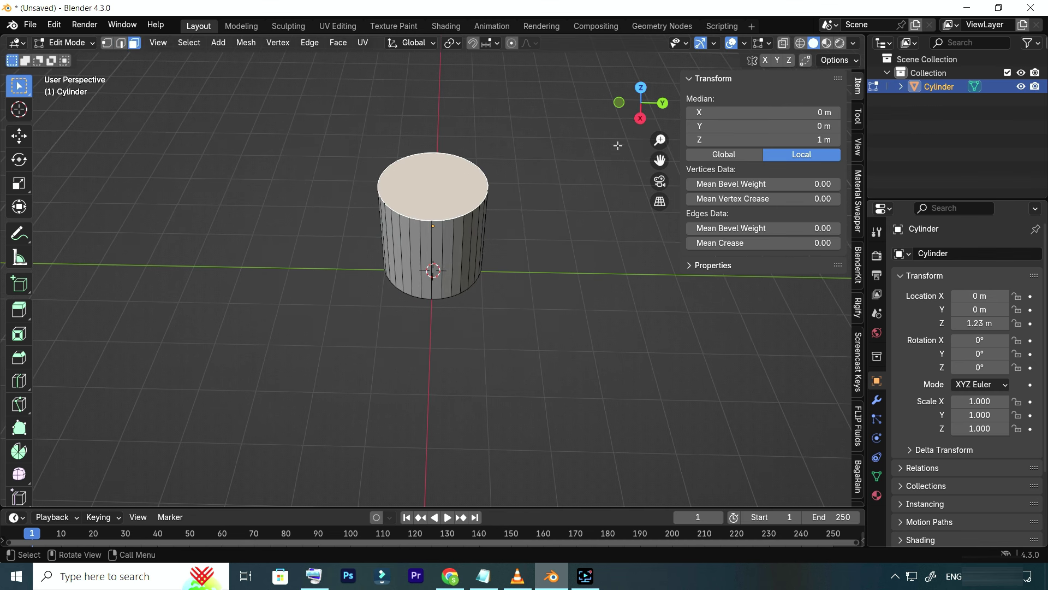
drag(628, 114, 634, 118)
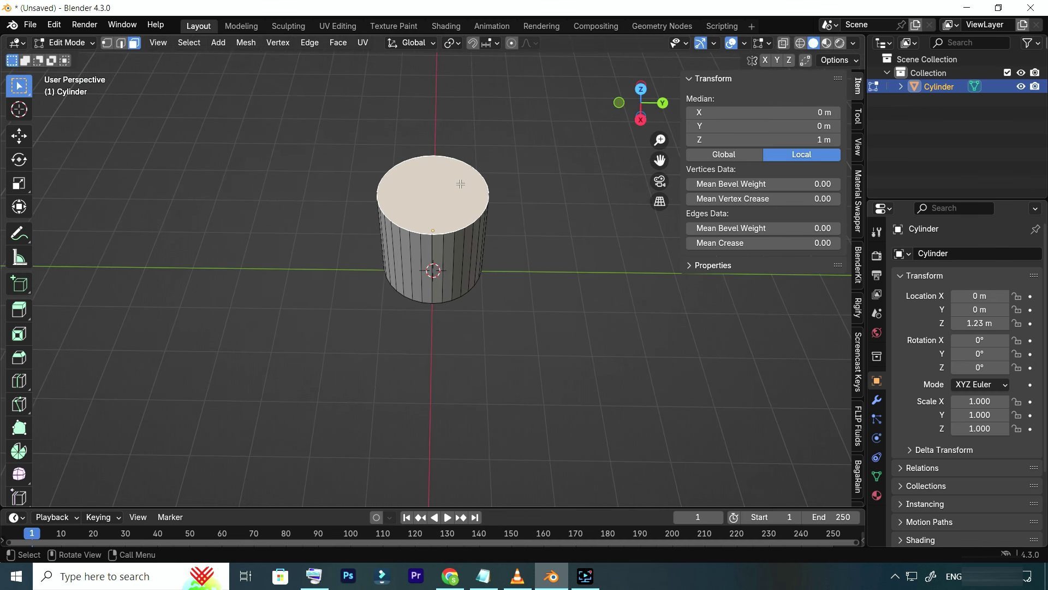
Inset the top face, leaving a thin rim around the cylinder's edge
key(i)
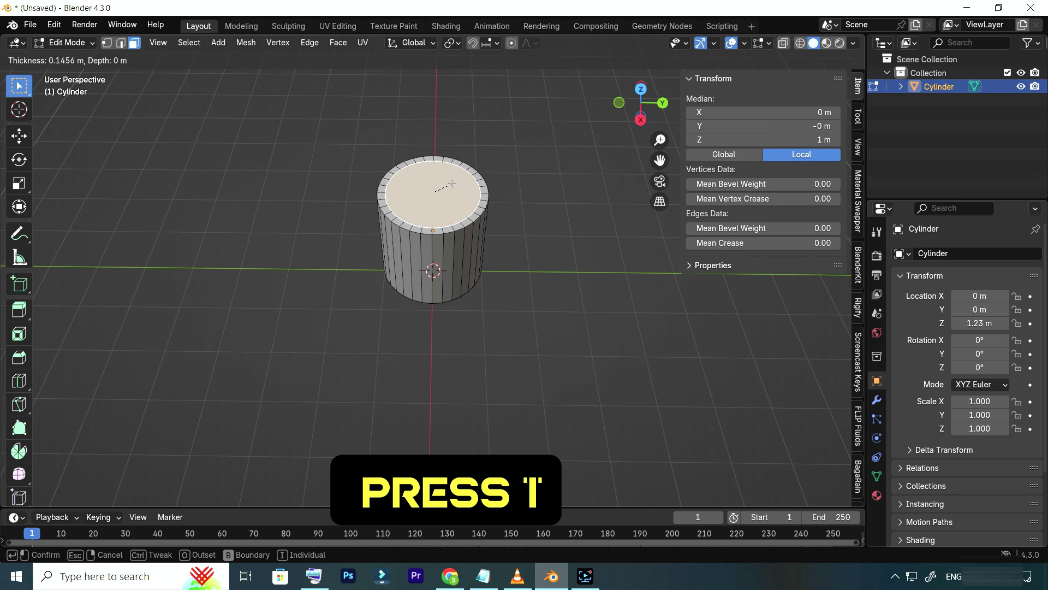
click(451, 184)
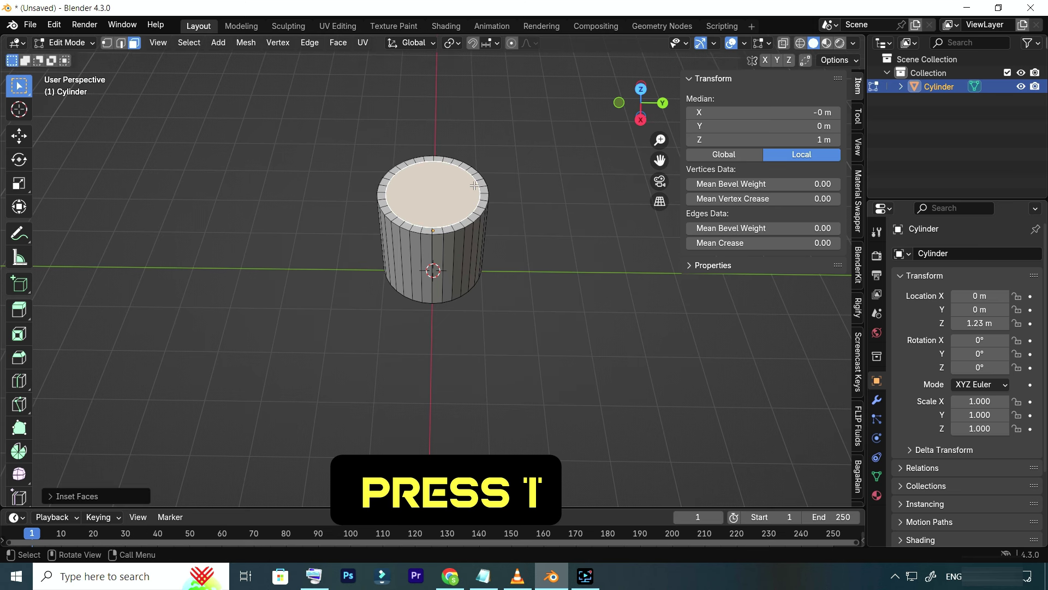
scroll(469, 181, up, 1)
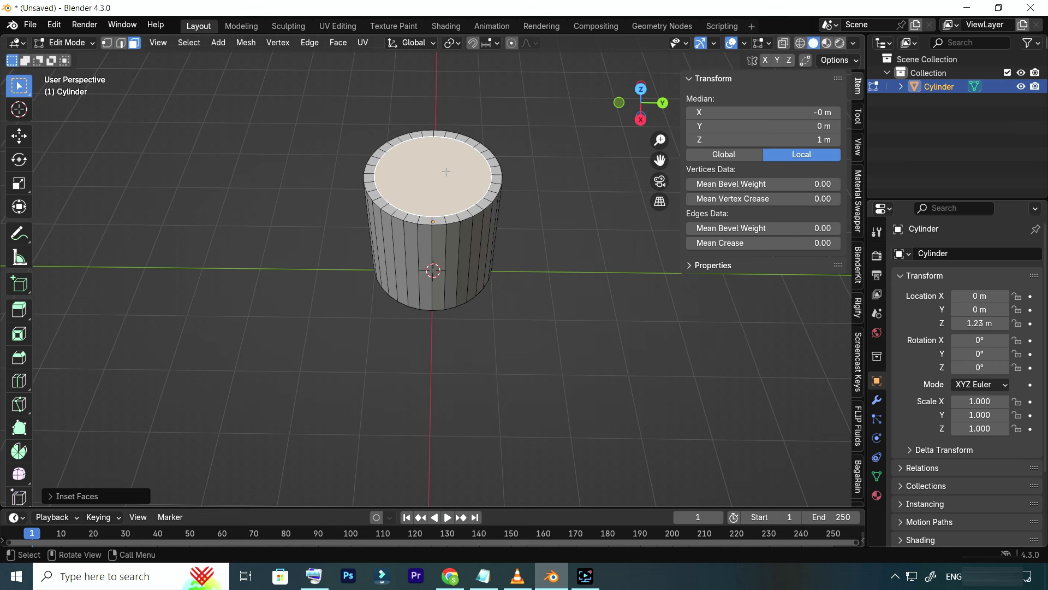
key(shift+space)
key(g)
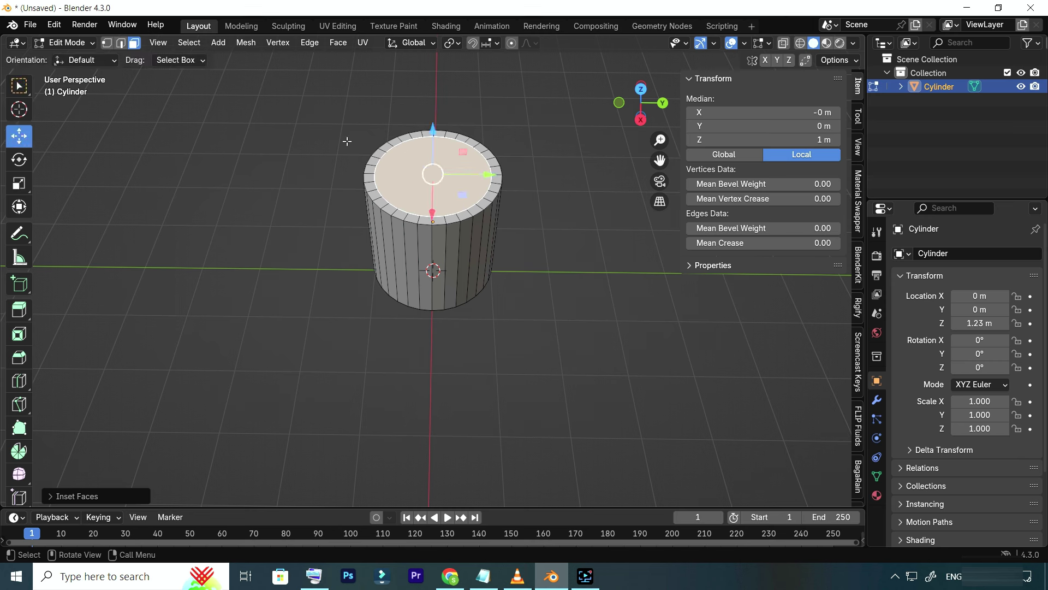
Extrude the inset top face in place and turn on X-Ray
key(e)
right_click(446, 165)
click(783, 43)
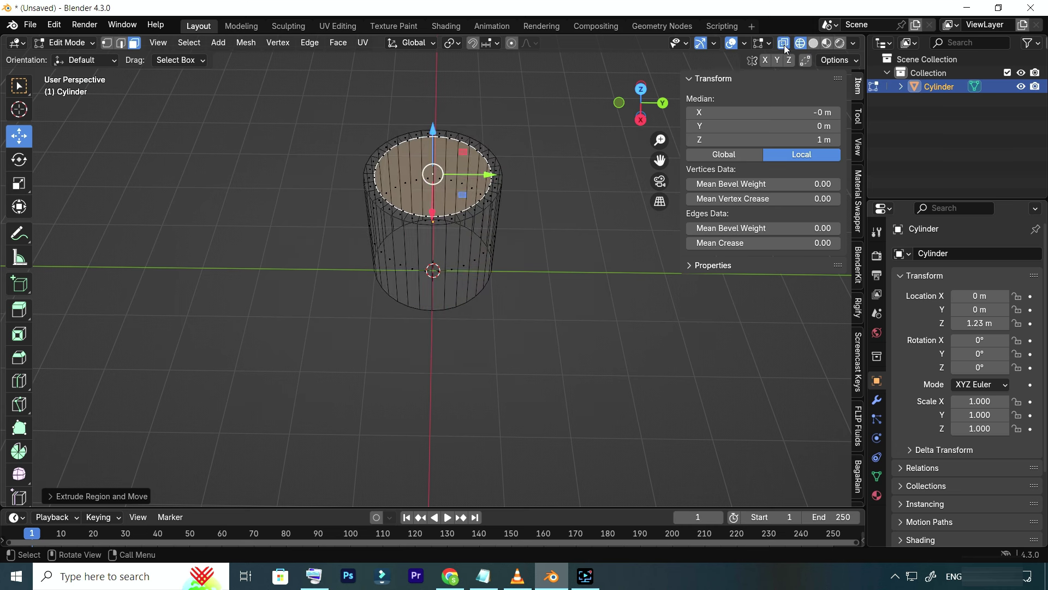
drag(643, 105, 644, 94)
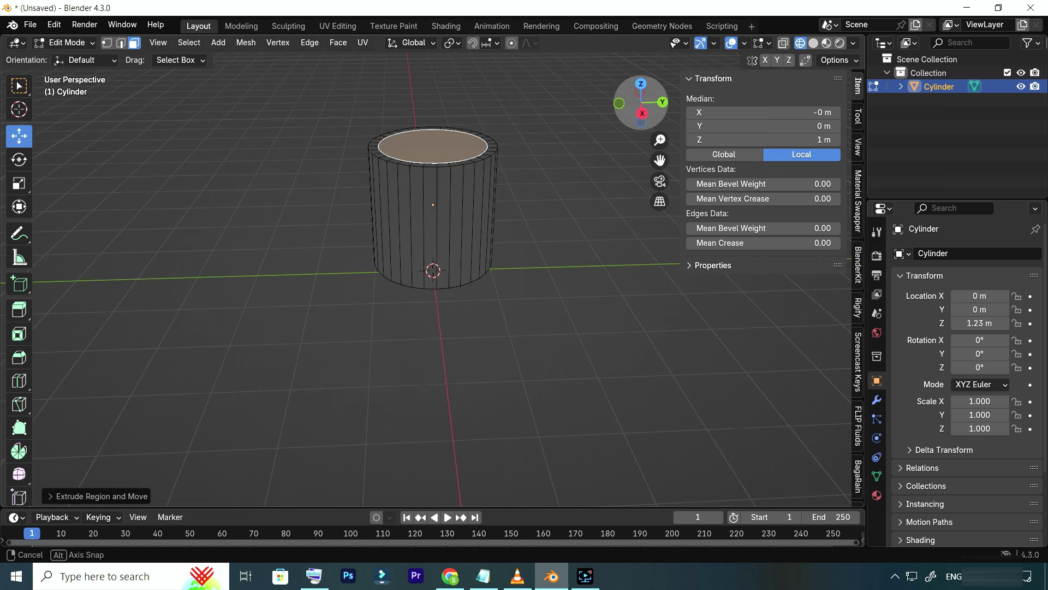
Push the extruded face down to about Z -0.72 m inside the cylinder
drag(434, 90, 433, 172)
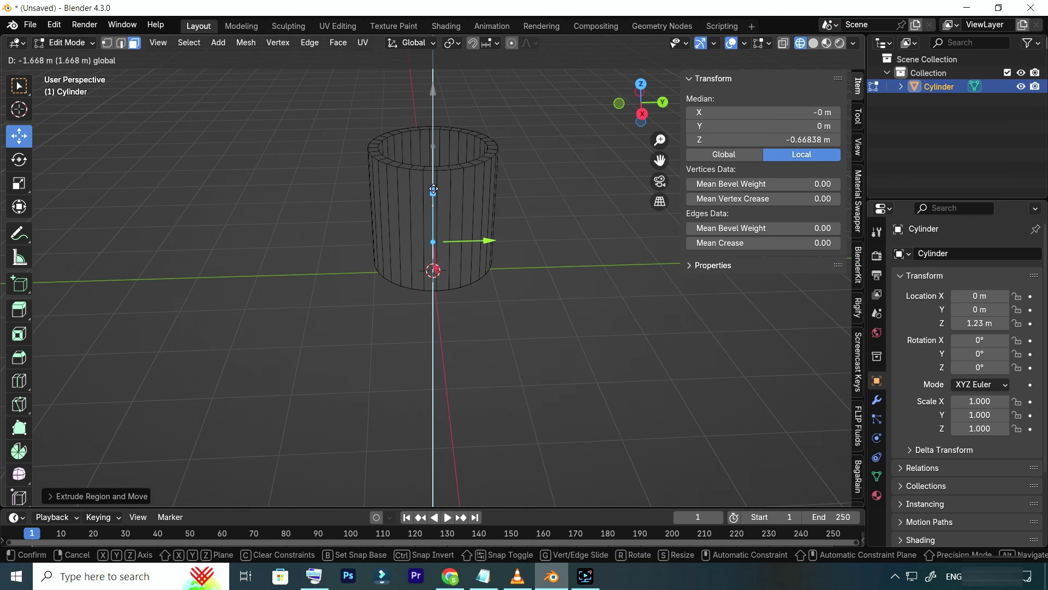
drag(433, 172, 434, 194)
click(783, 43)
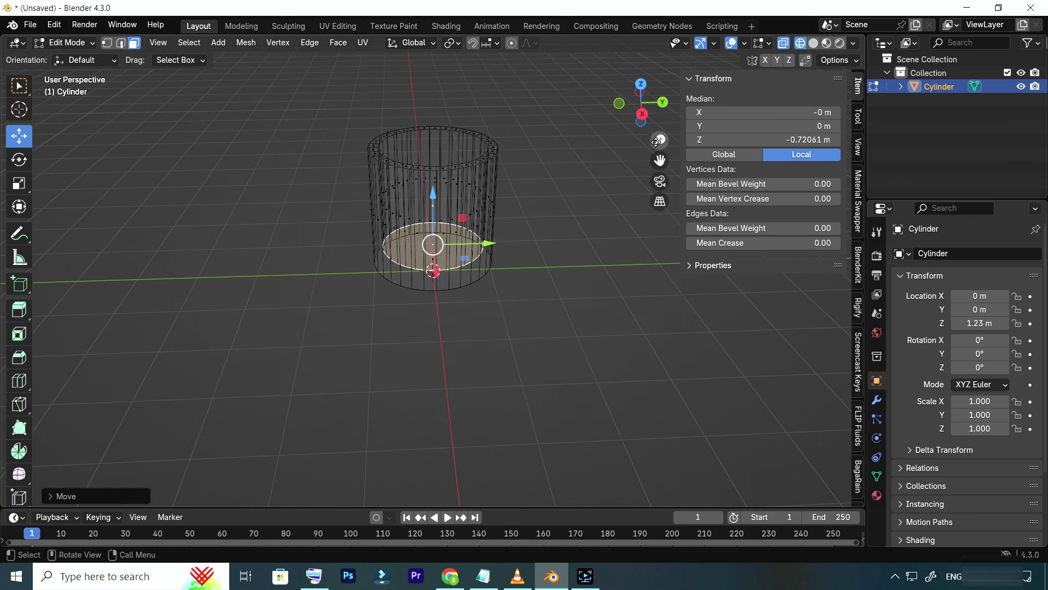
mouse_move(642, 112)
mouse_down()
mouse_move(645, 91)
mouse_move(446, 190)
mouse_up()
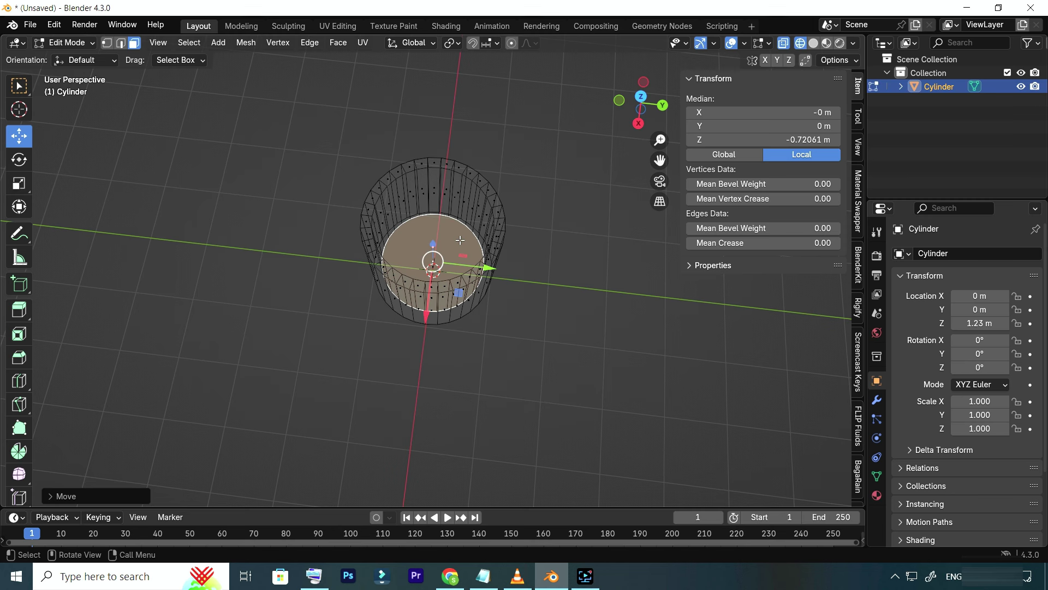
key(i)
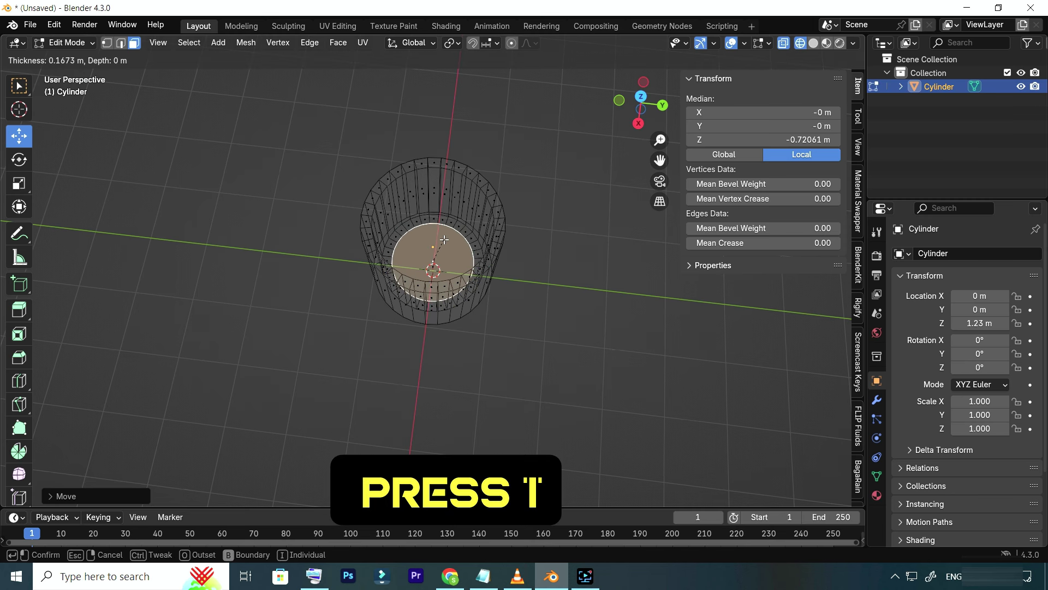
Apply the inset on the sunken floor face and return to opaque Solid shading
click(444, 240)
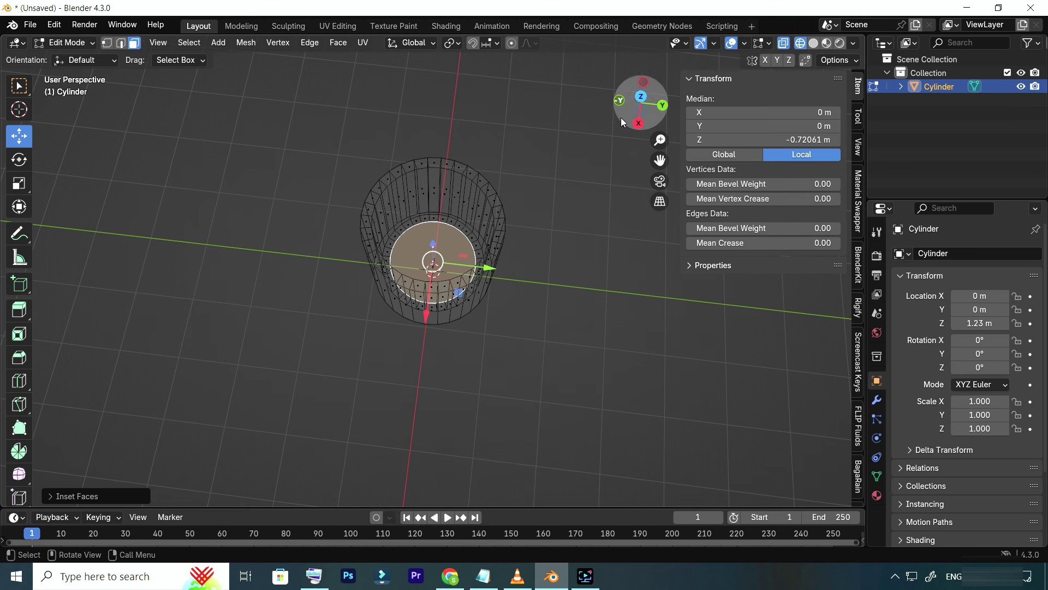
mouse_move(646, 118)
mouse_down()
mouse_move(647, 71)
mouse_move(636, 170)
mouse_up()
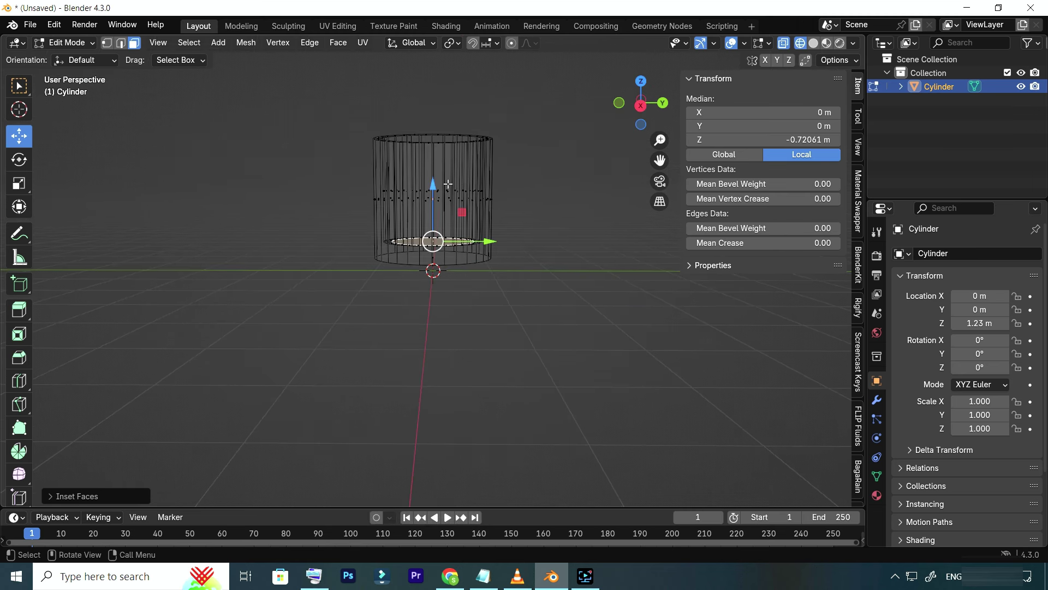
mouse_move(627, 111)
mouse_down()
mouse_move(636, 134)
mouse_move(641, 103)
mouse_up()
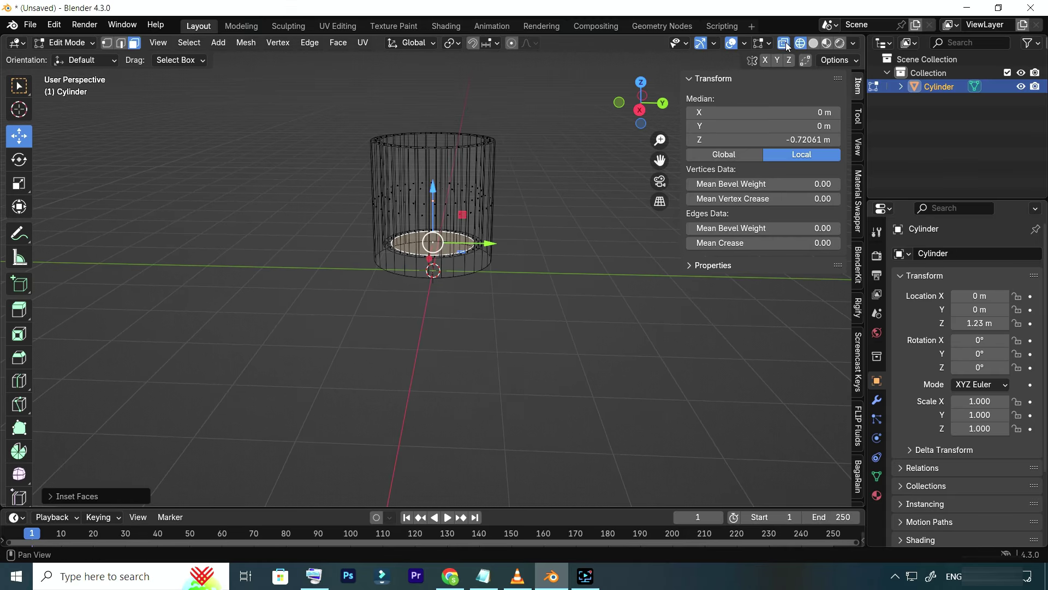
click(814, 43)
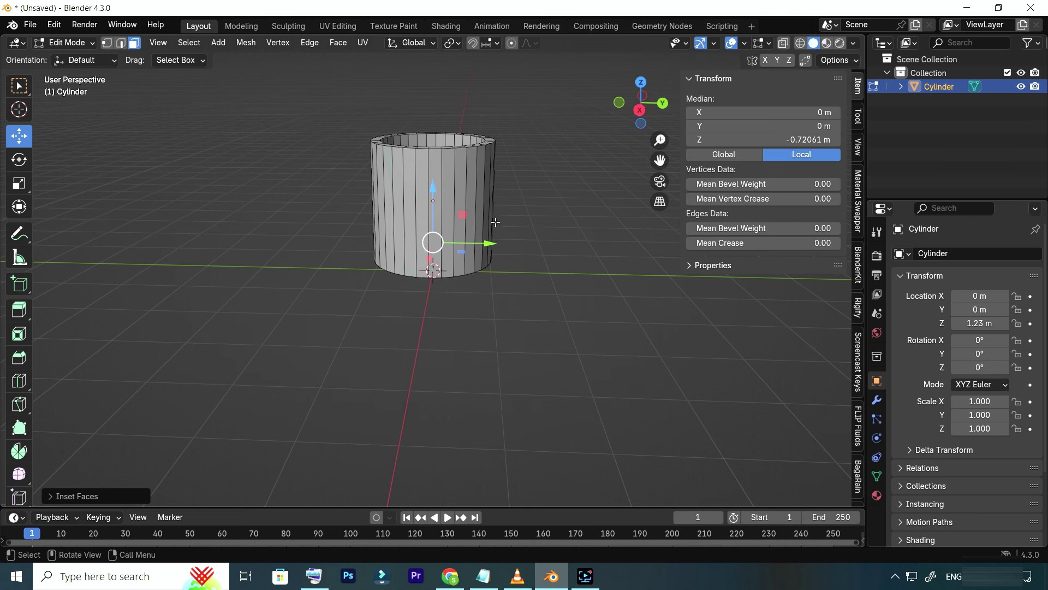
mouse_move(641, 104)
mouse_down()
mouse_move(640, 88)
mouse_move(620, 138)
mouse_up()
Scale down the cylinder's bottom face so the sides taper
click(461, 258)
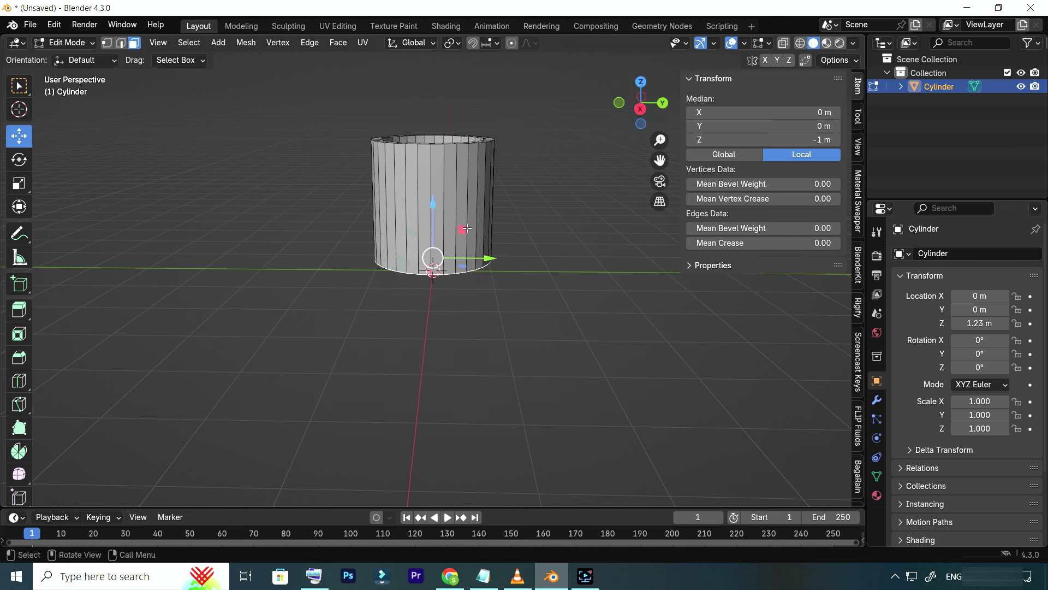
key(s)
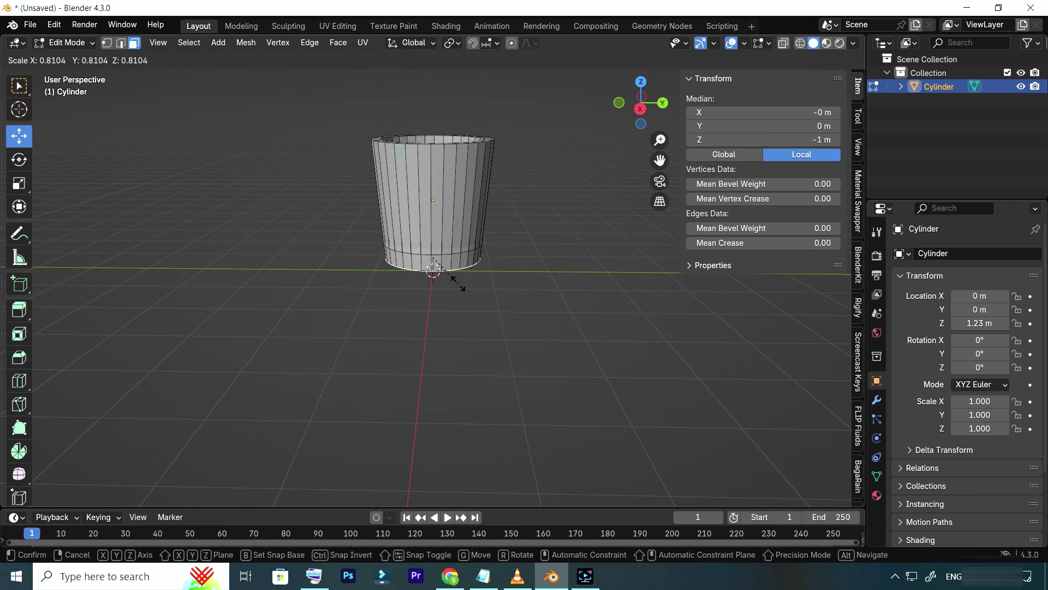
click(459, 282)
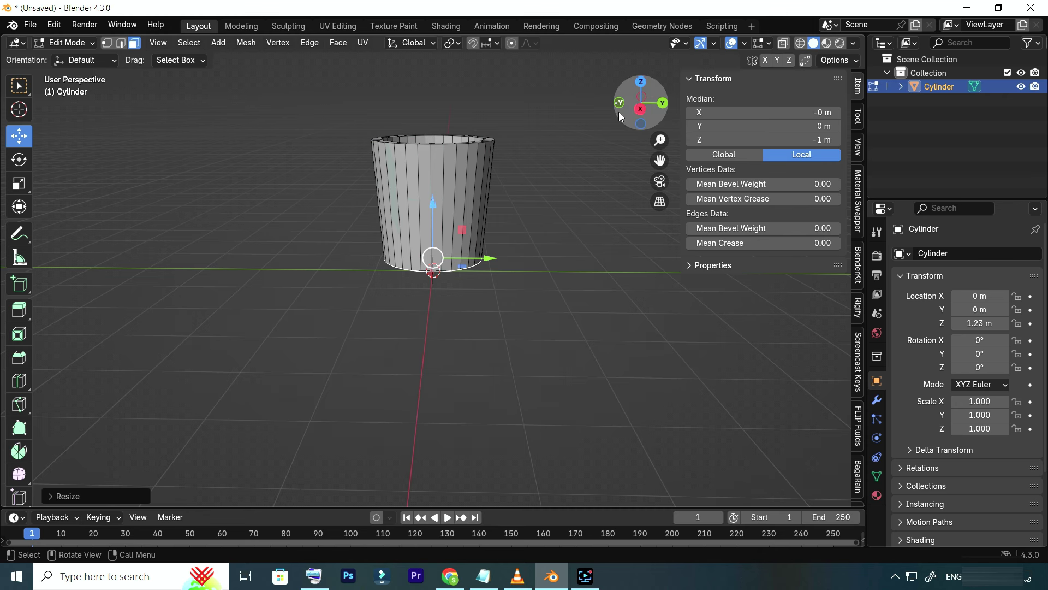
mouse_move(622, 111)
mouse_down()
mouse_move(584, 116)
mouse_move(584, 143)
mouse_up()
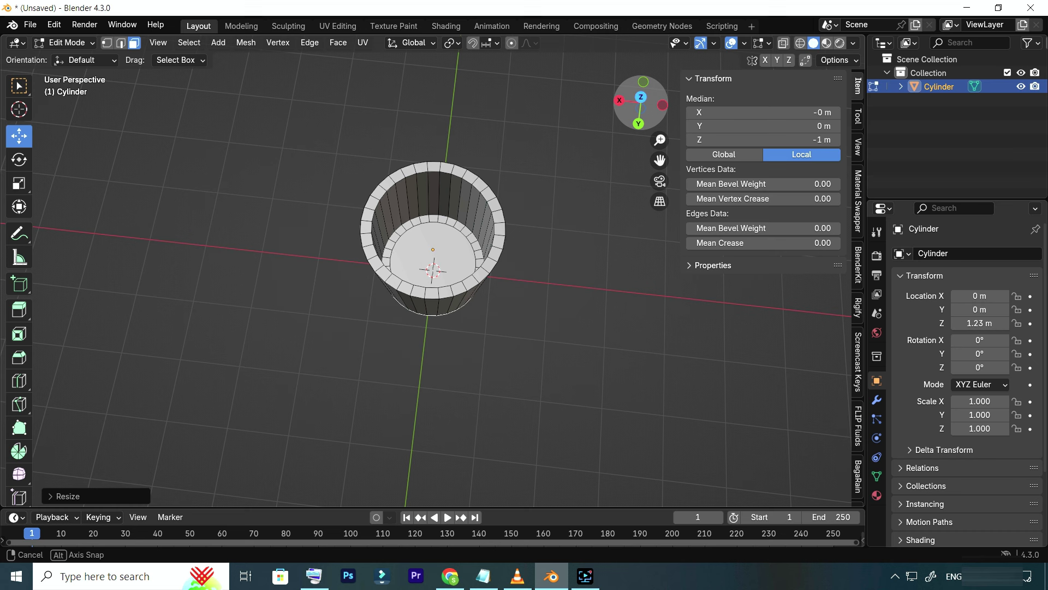
Inset a ring around the cup's inner floor face
click(446, 248)
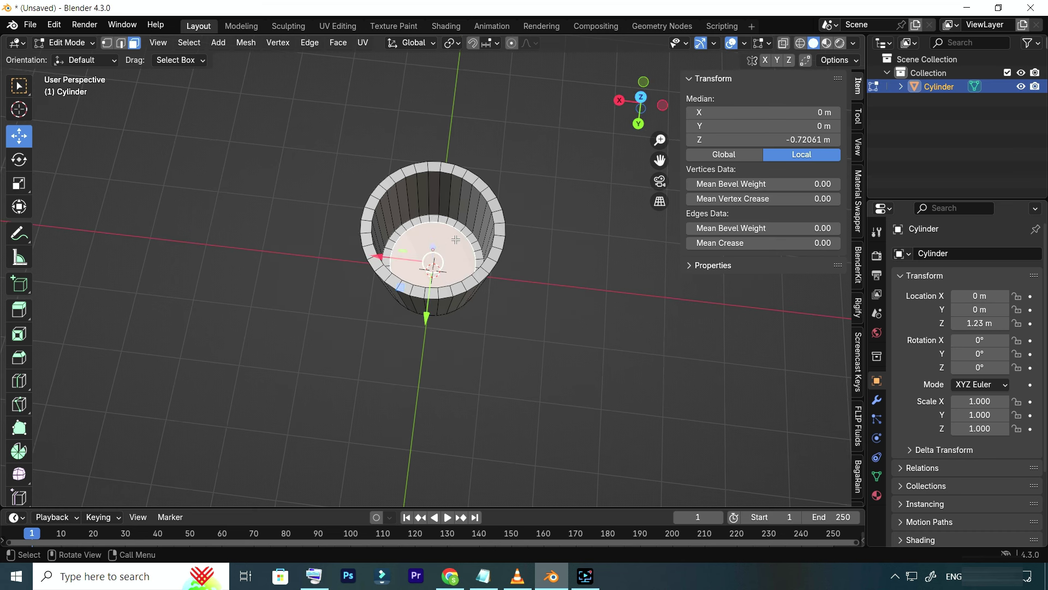
key(i)
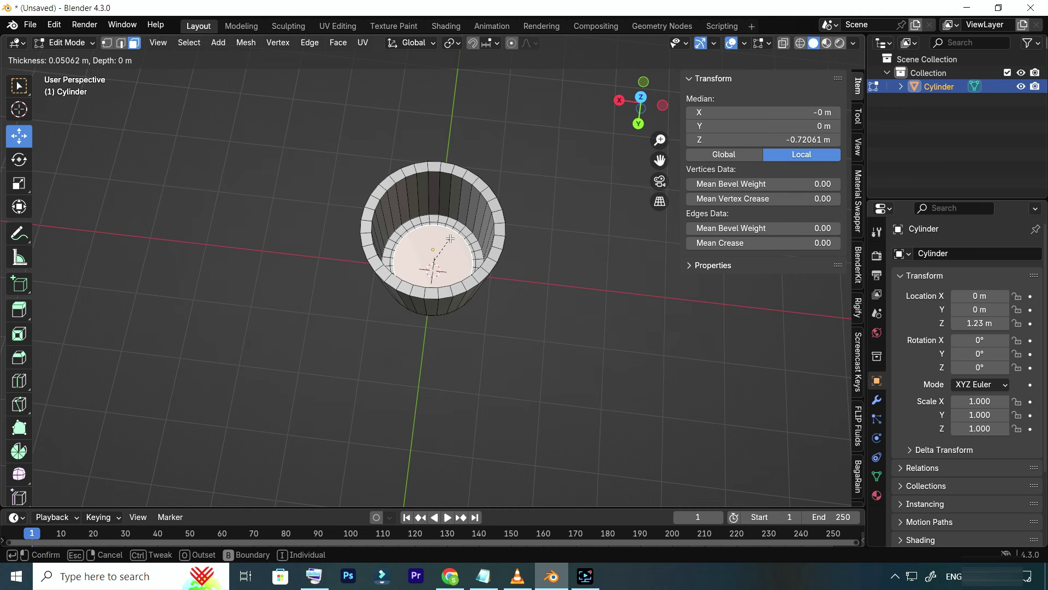
click(451, 239)
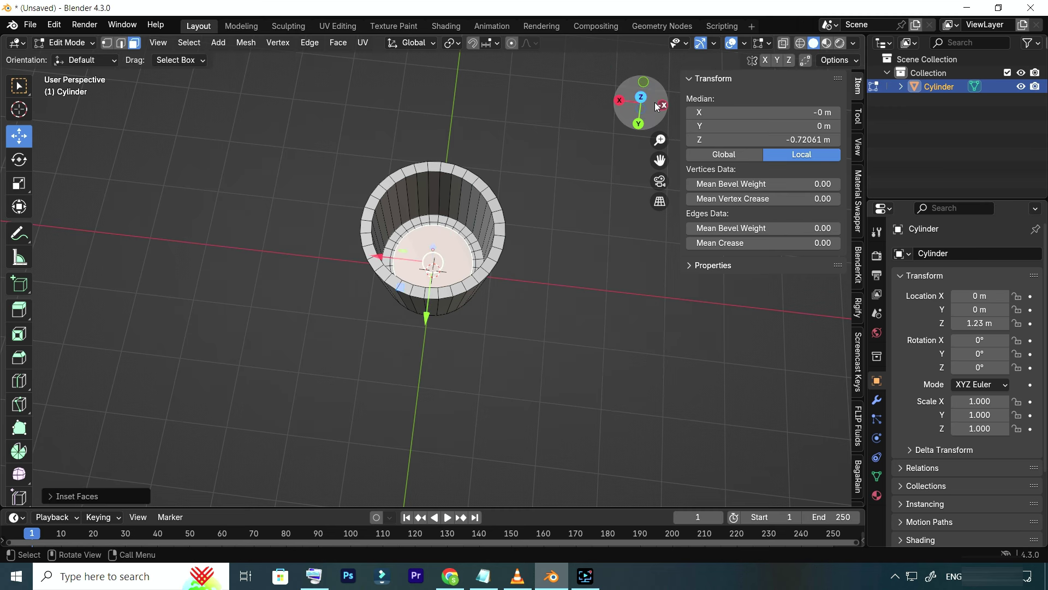
mouse_move(657, 106)
mouse_down()
mouse_move(645, 60)
mouse_move(657, 82)
mouse_up()
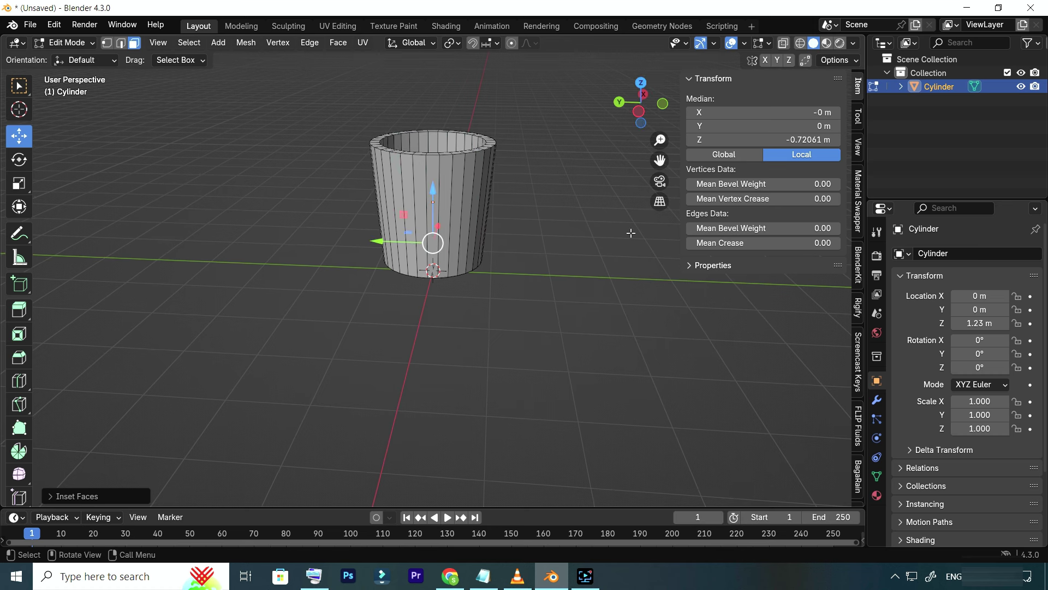
Scale the cup's outer bottom face up to about 1.057 times its size
drag(631, 120, 632, 98)
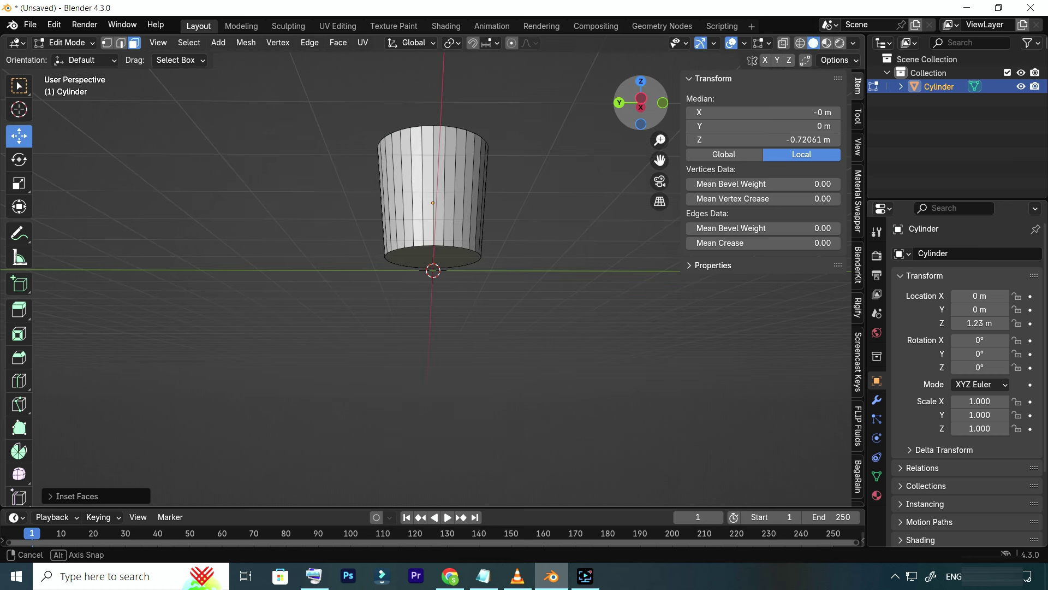
click(459, 261)
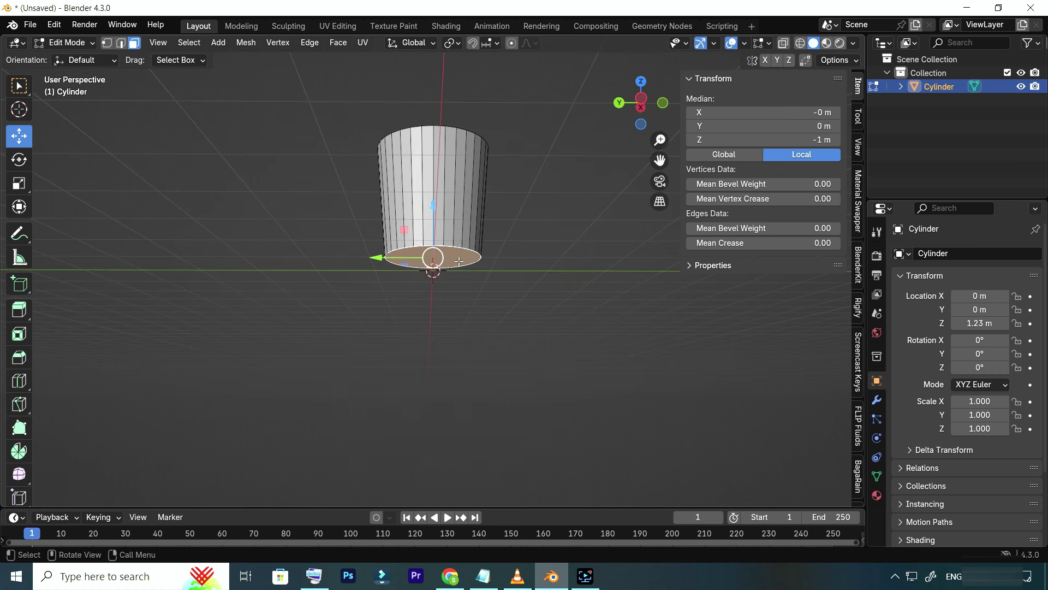
key(s)
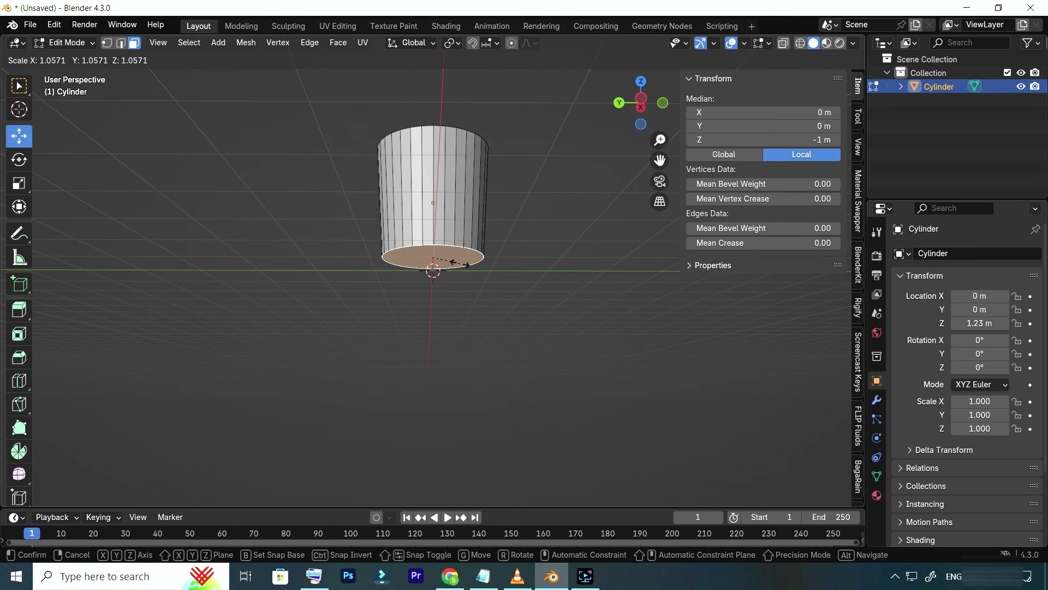
click(460, 264)
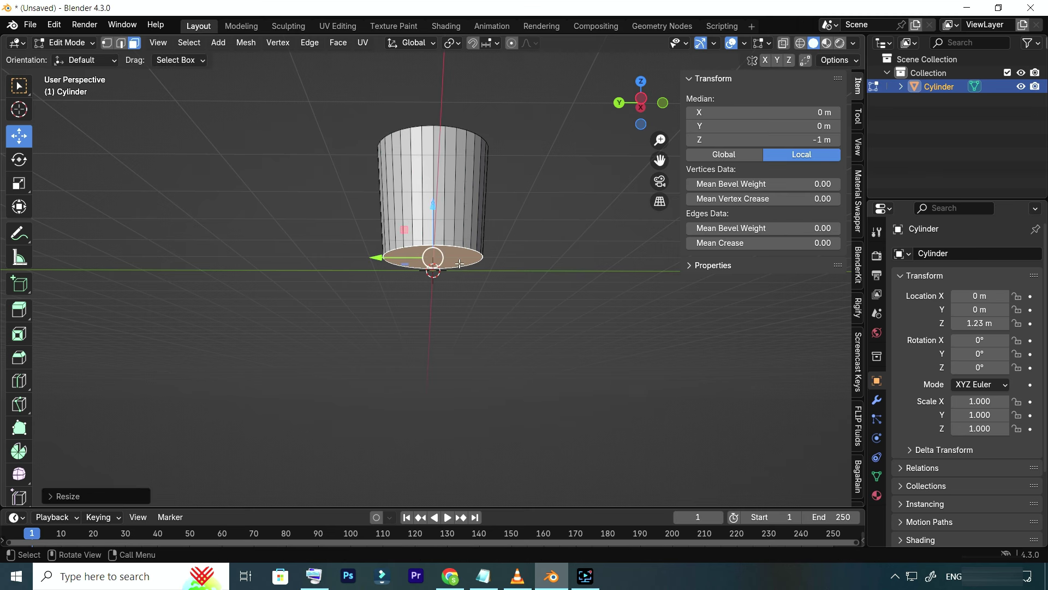
mouse_move(627, 107)
mouse_down()
mouse_move(636, 93)
mouse_move(638, 118)
mouse_up()
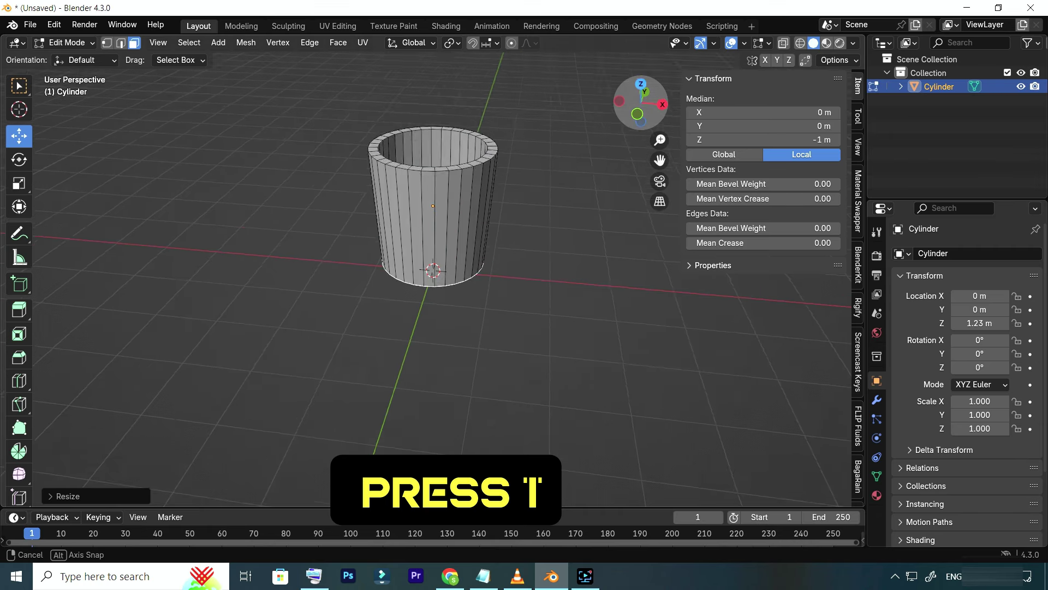
Clear the selection and orbit back to a side view of the cup
drag(641, 103, 527, 163)
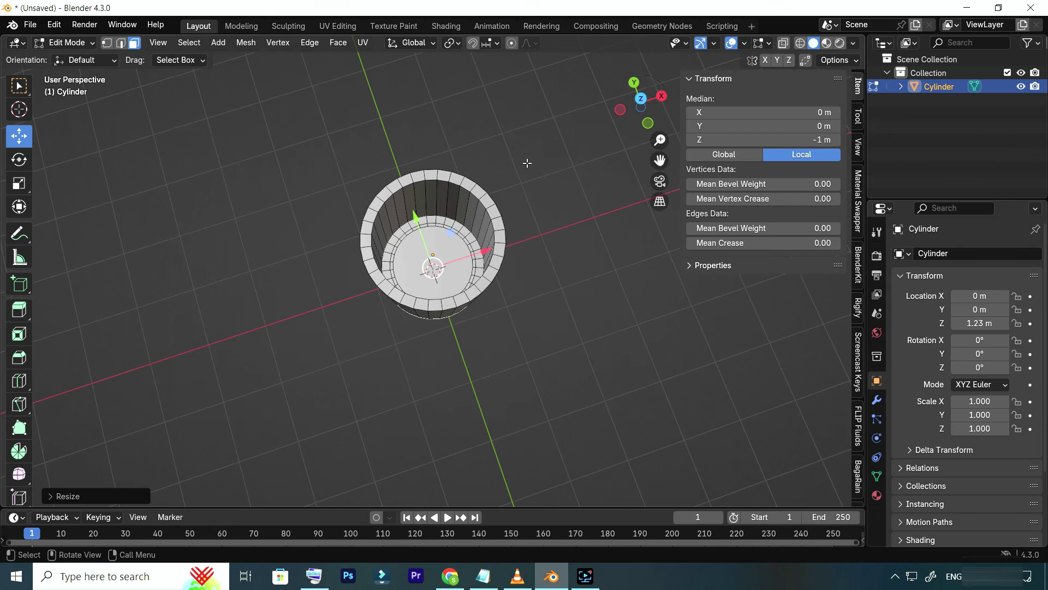
click(432, 219)
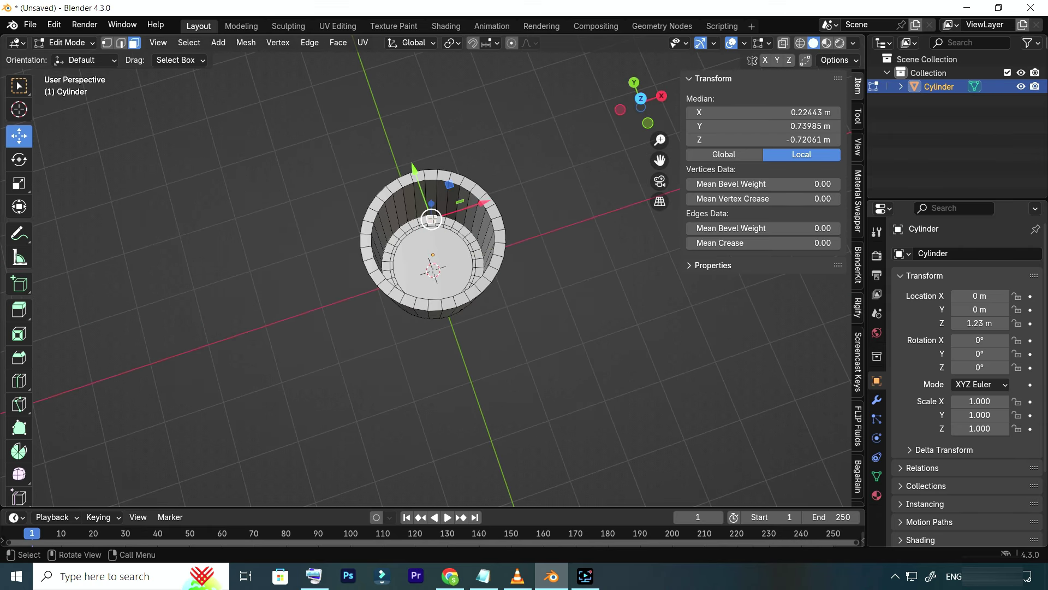
click(610, 191)
mouse_move(641, 101)
mouse_down()
mouse_move(612, 104)
mouse_move(614, 76)
mouse_up()
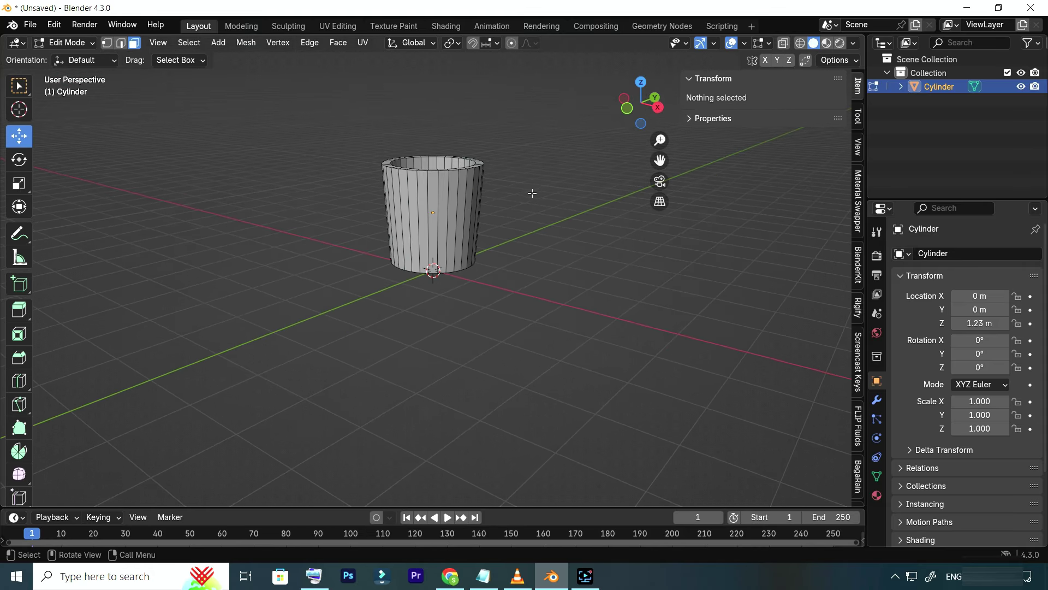
Loop-cut the cup's tapered outer wall with 5 evenly spaced horizontal cuts
scroll(491, 203, up, 1)
key(ctrl+r)
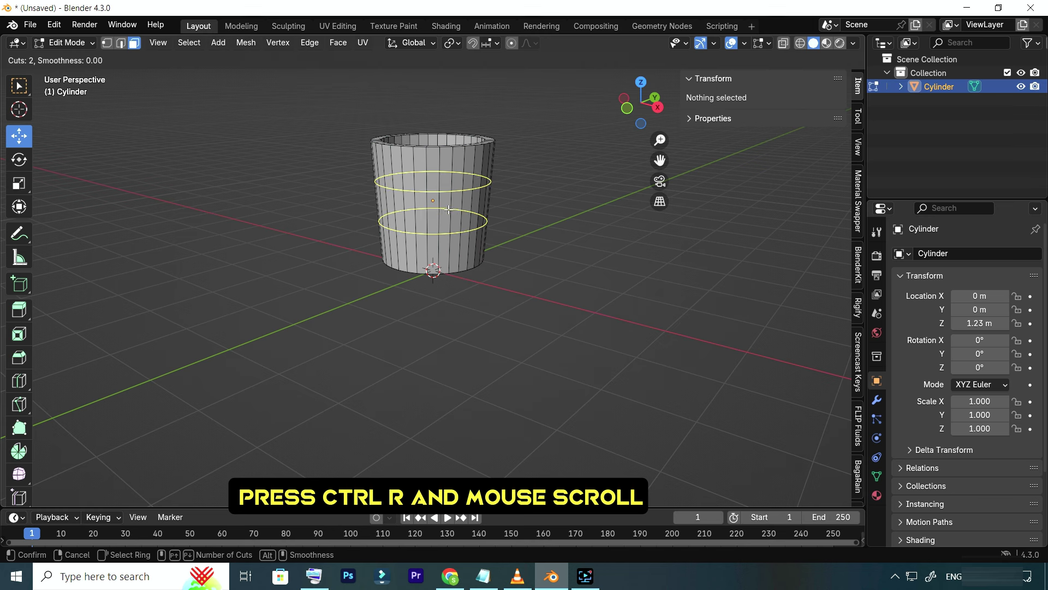
scroll(448, 209, up, 1)
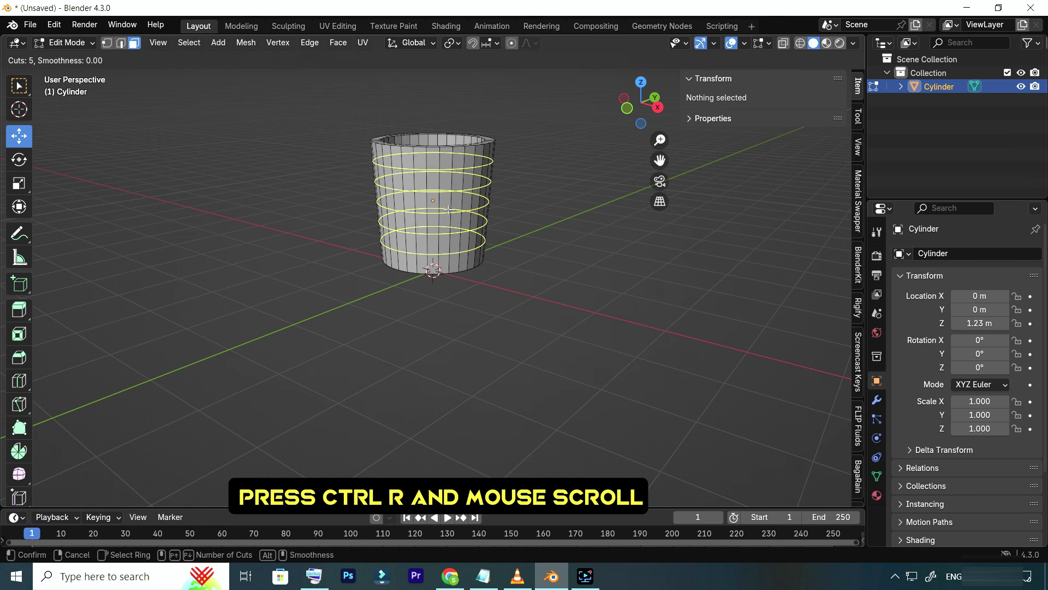
click(448, 209)
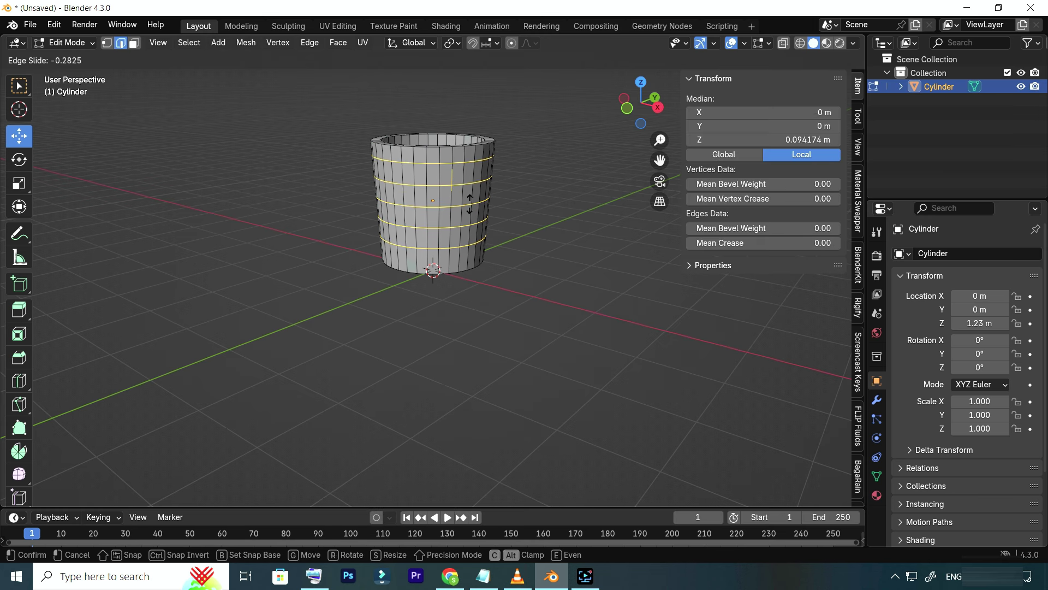
click(467, 207)
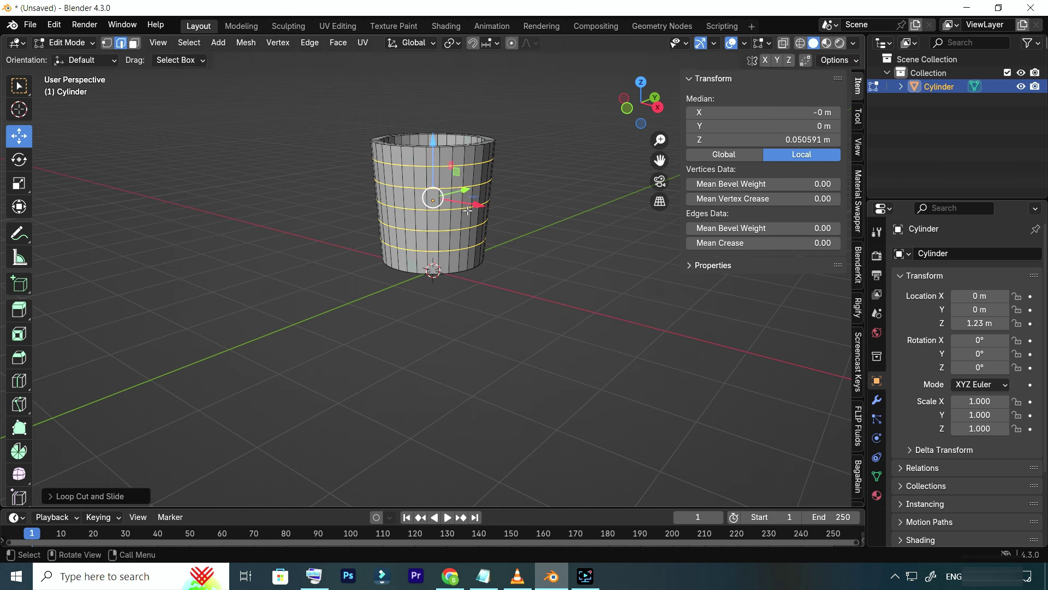
drag(628, 116, 535, 170)
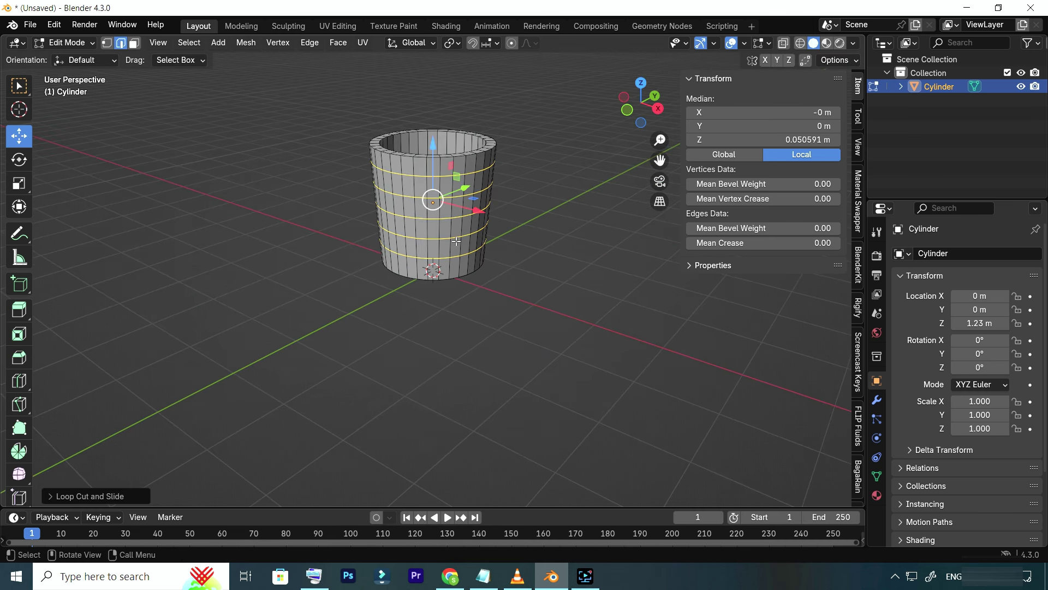
mouse_move(643, 133)
mouse_down()
mouse_move(643, 109)
mouse_move(617, 111)
mouse_up()
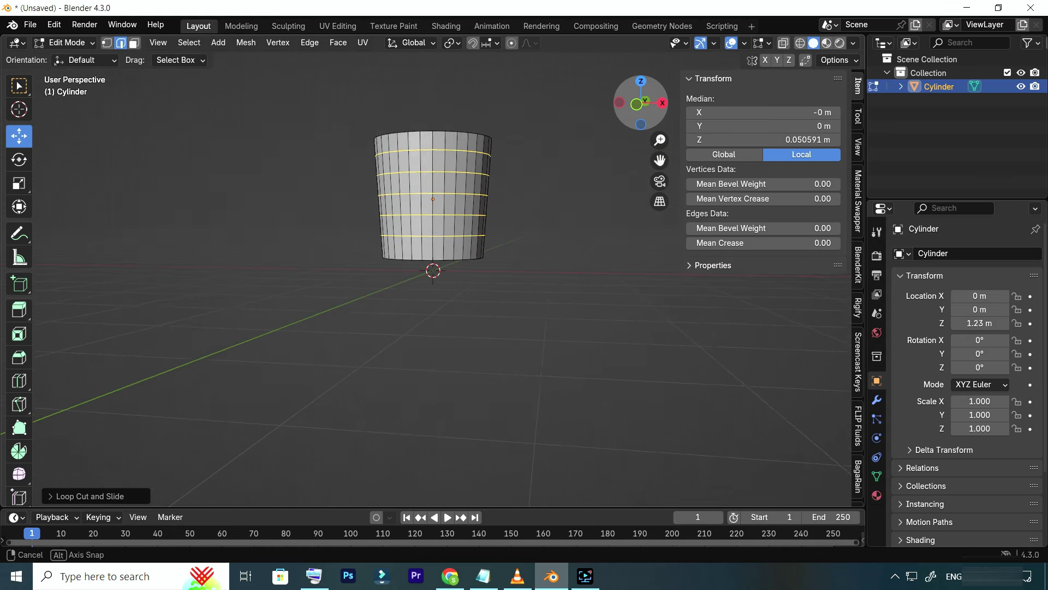
drag(617, 112, 634, 116)
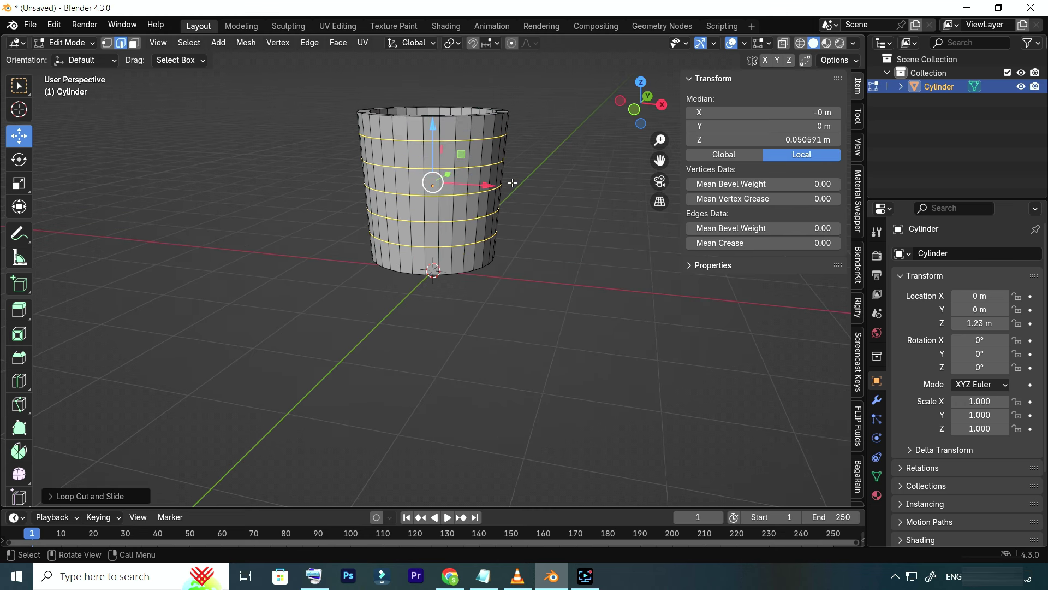
mouse_move(626, 107)
mouse_down()
mouse_move(636, 117)
mouse_move(640, 107)
mouse_up()
Inset the cup's inner floor face by about 0.27 m, leaving a smaller central face
click(529, 198)
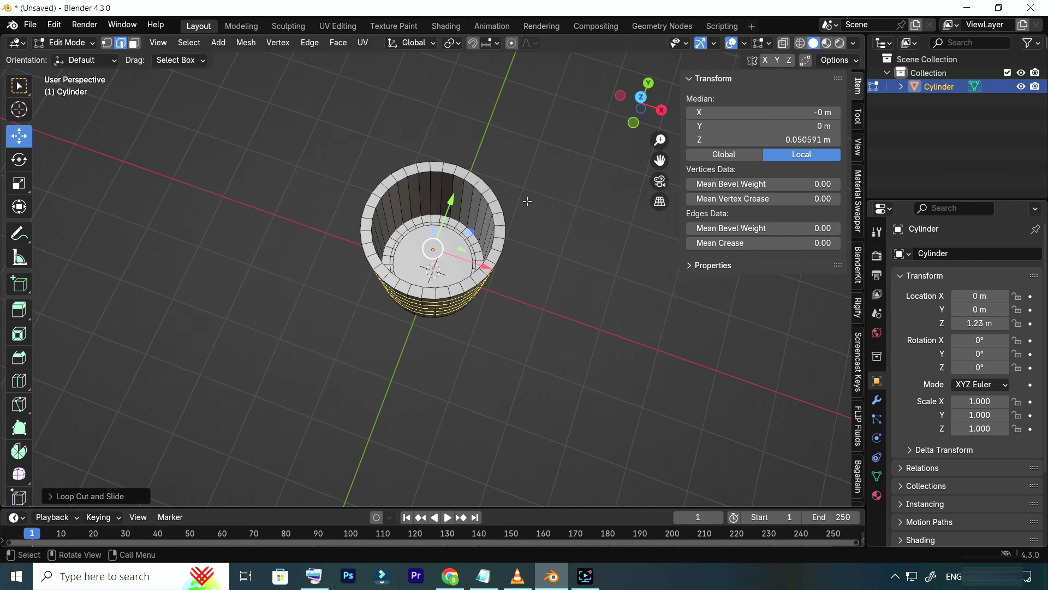
click(458, 233)
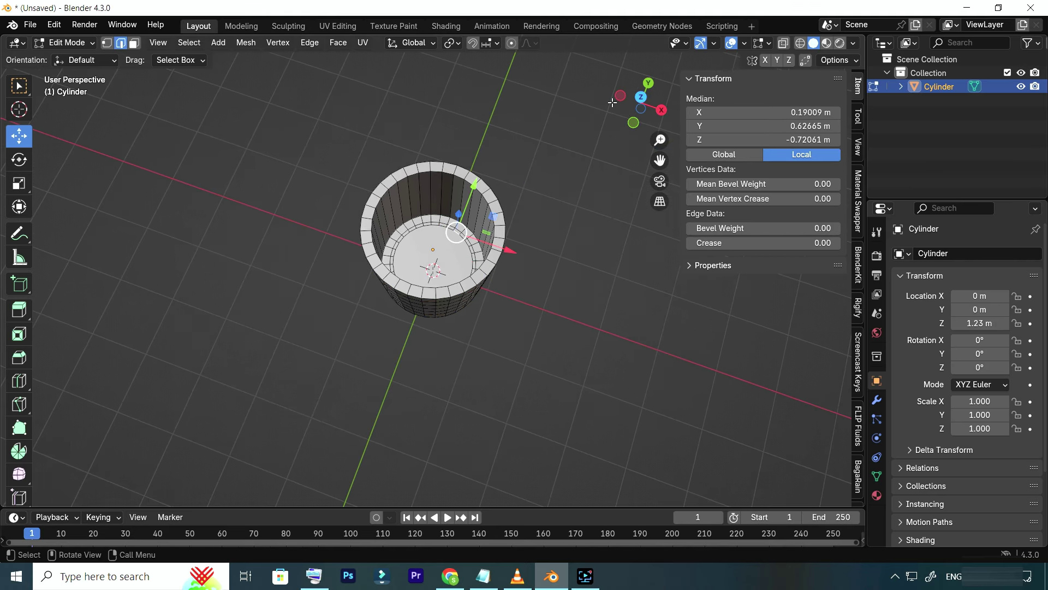
drag(621, 93, 621, 99)
click(136, 47)
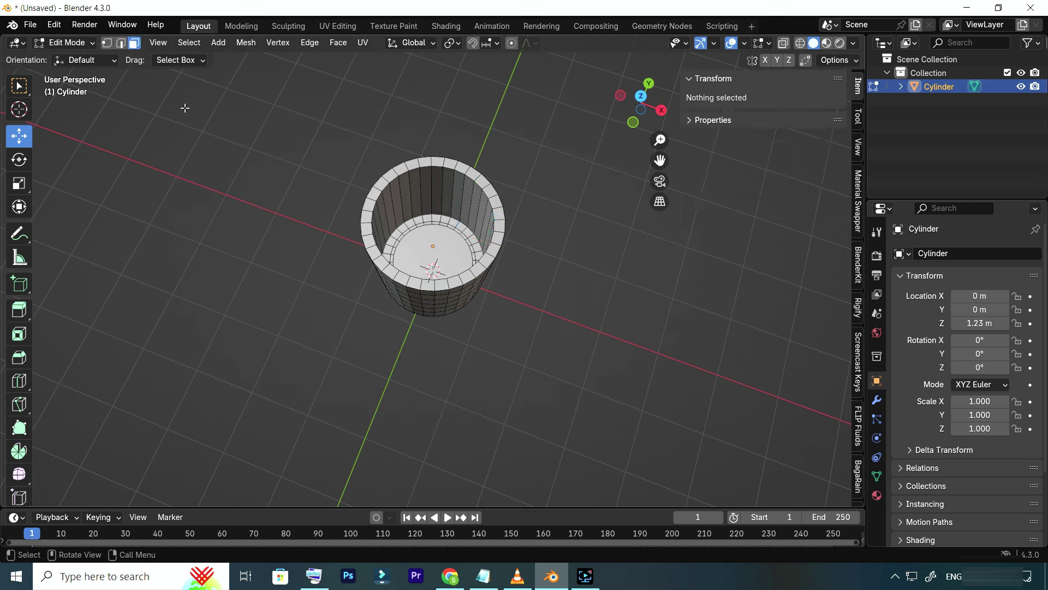
click(411, 231)
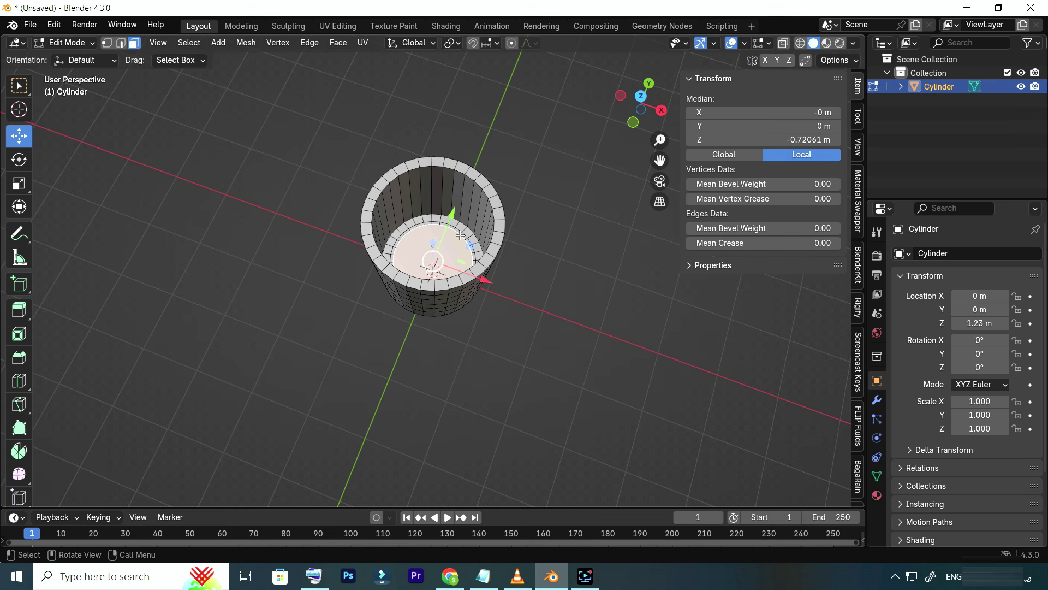
key(i)
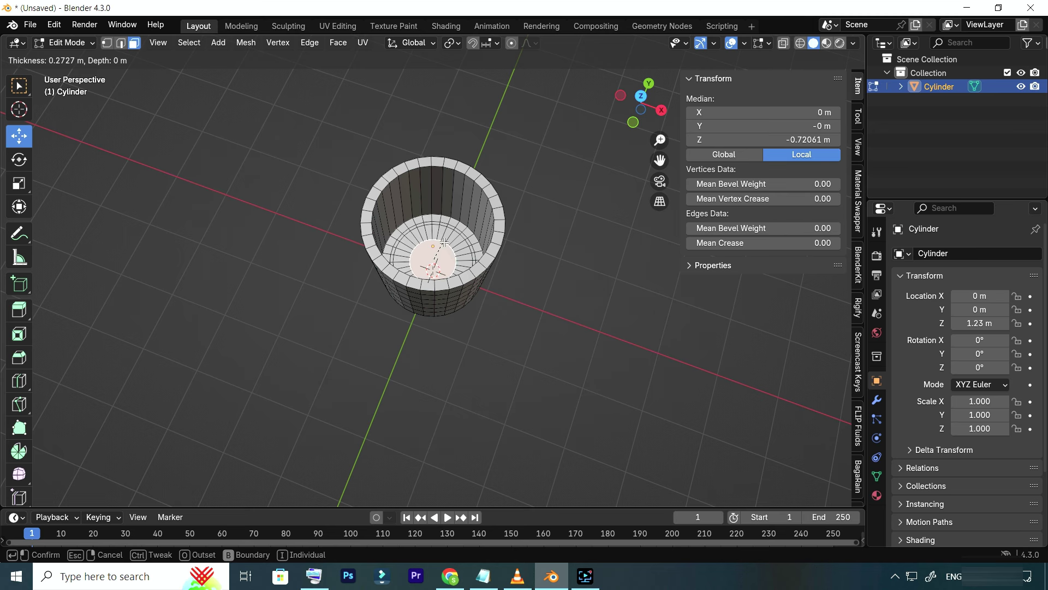
click(456, 235)
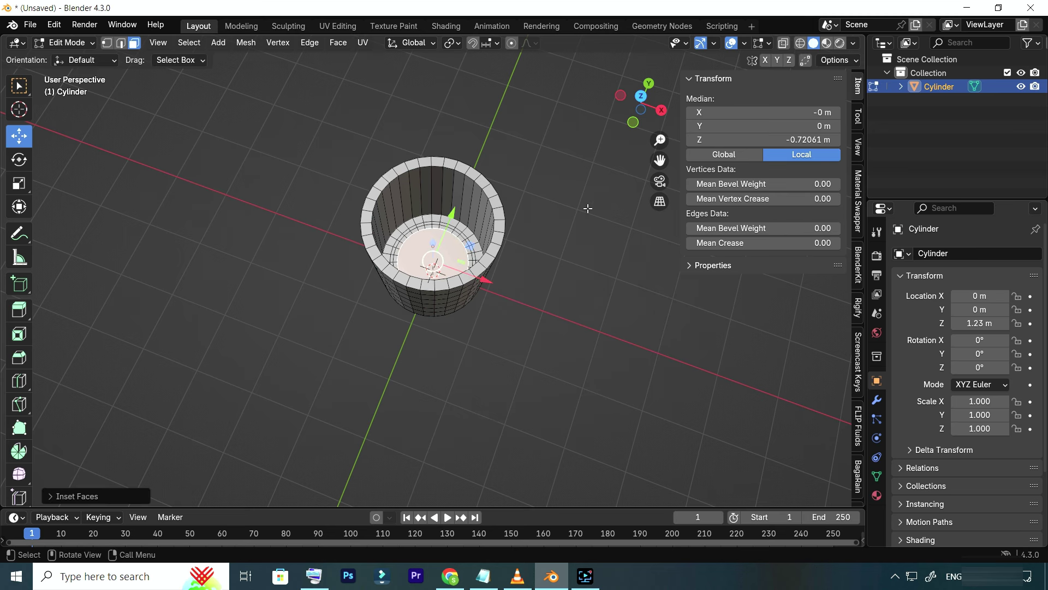
mouse_move(638, 100)
mouse_down()
mouse_move(638, 82)
mouse_move(640, 95)
mouse_up()
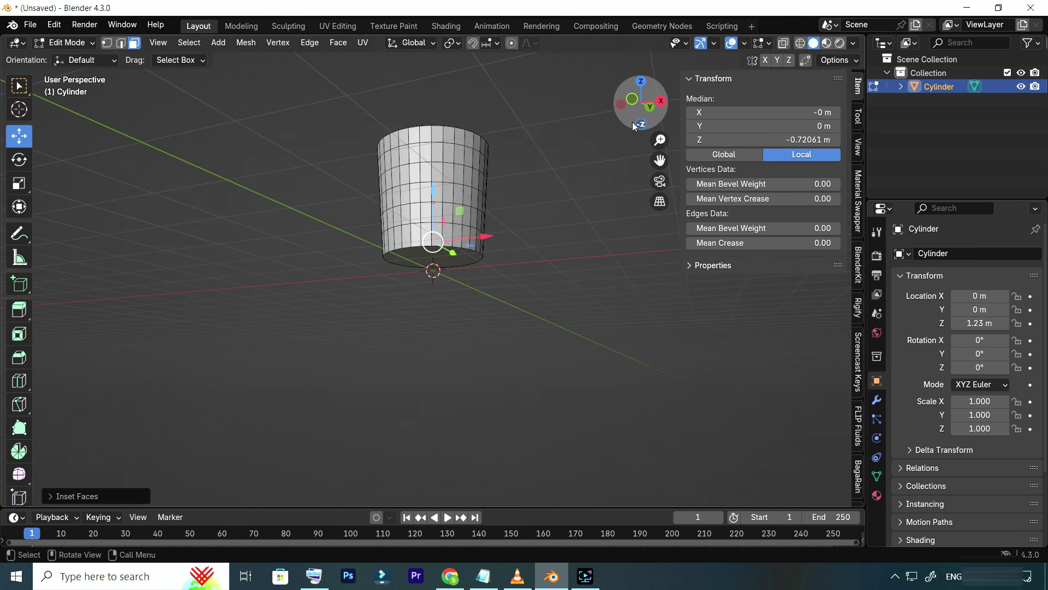
Shrink the cup's outer bottom face to sharpen the taper
click(456, 261)
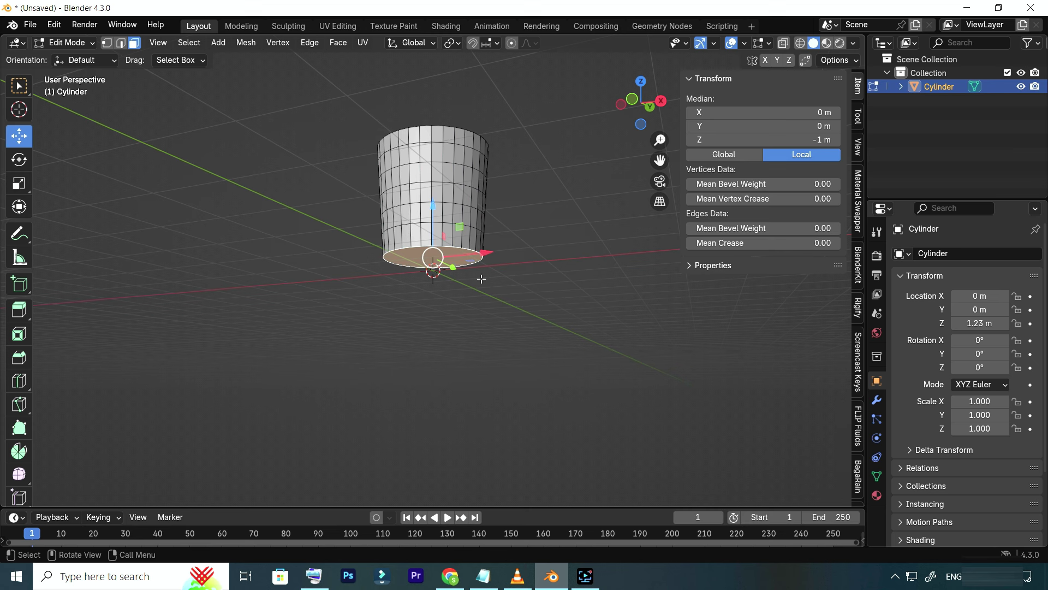
key(s)
click(472, 275)
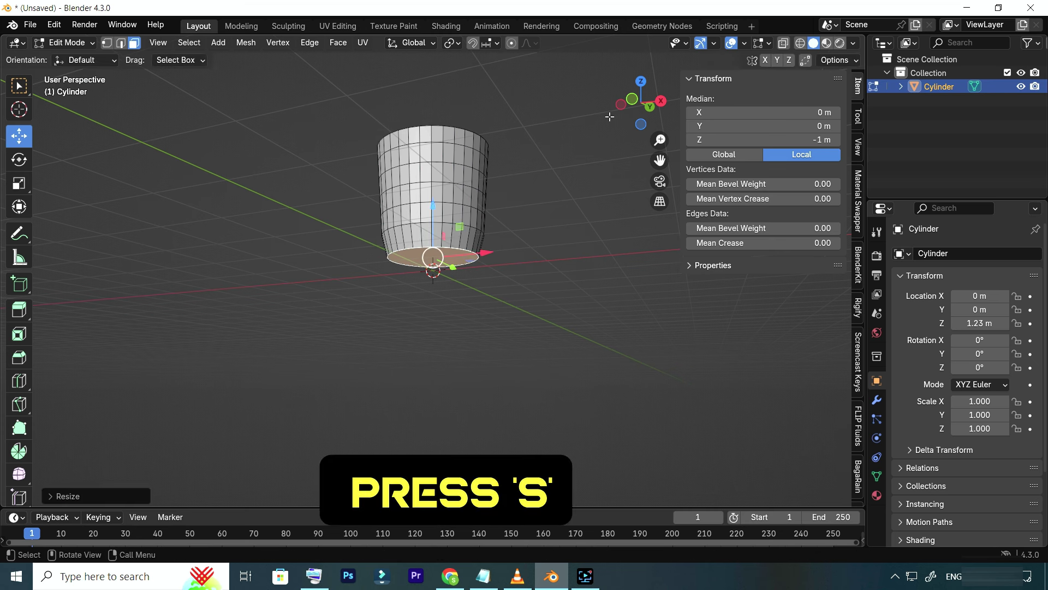
mouse_move(626, 106)
mouse_down()
mouse_move(568, 112)
mouse_move(609, 109)
mouse_move(564, 215)
mouse_up()
Inset the cup's outer bottom face, adding a ring around its underside center
click(448, 251)
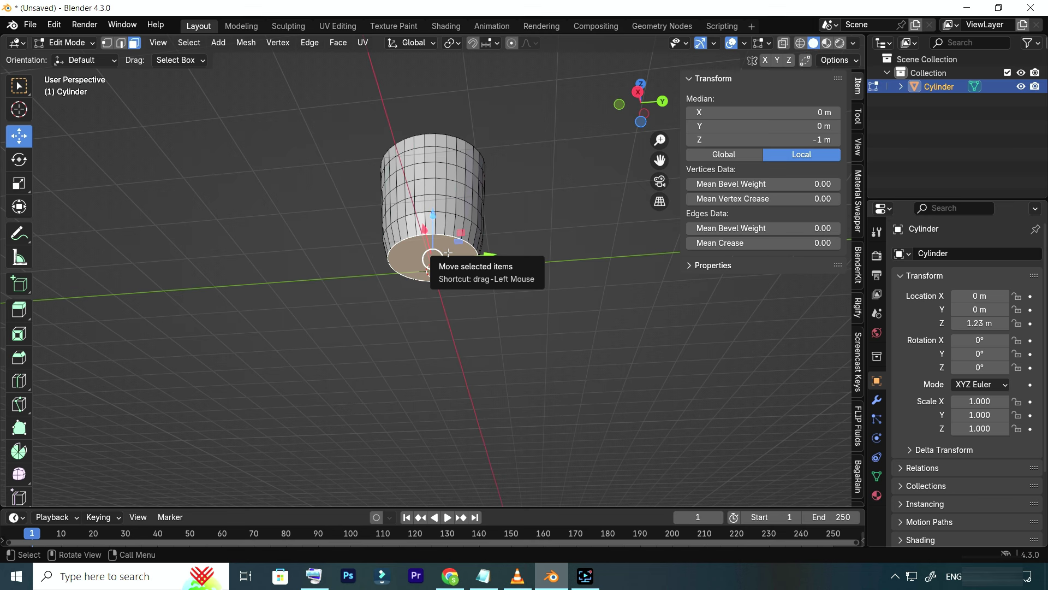
key(i)
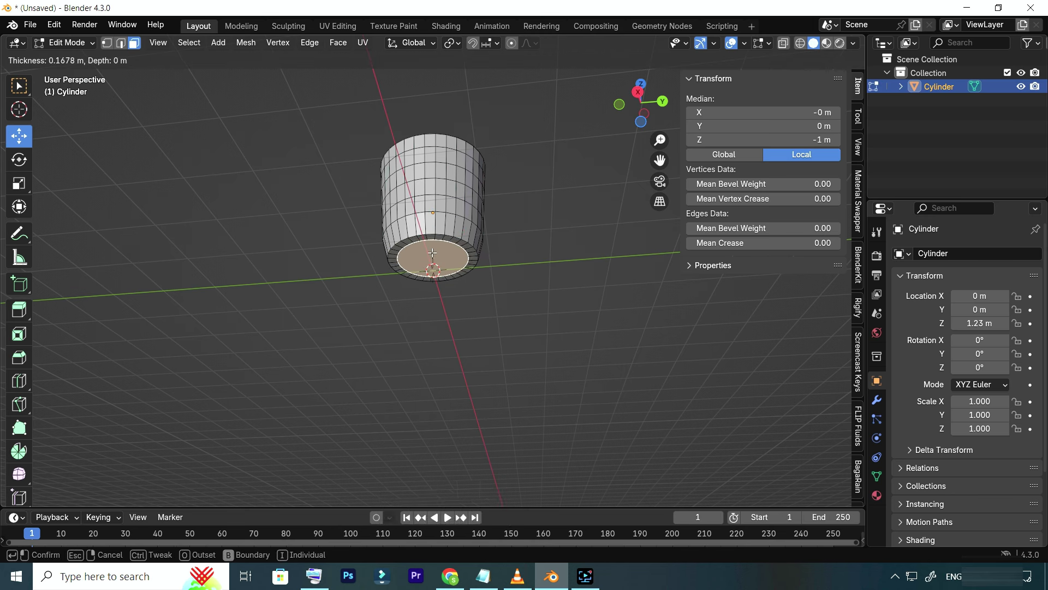
click(433, 254)
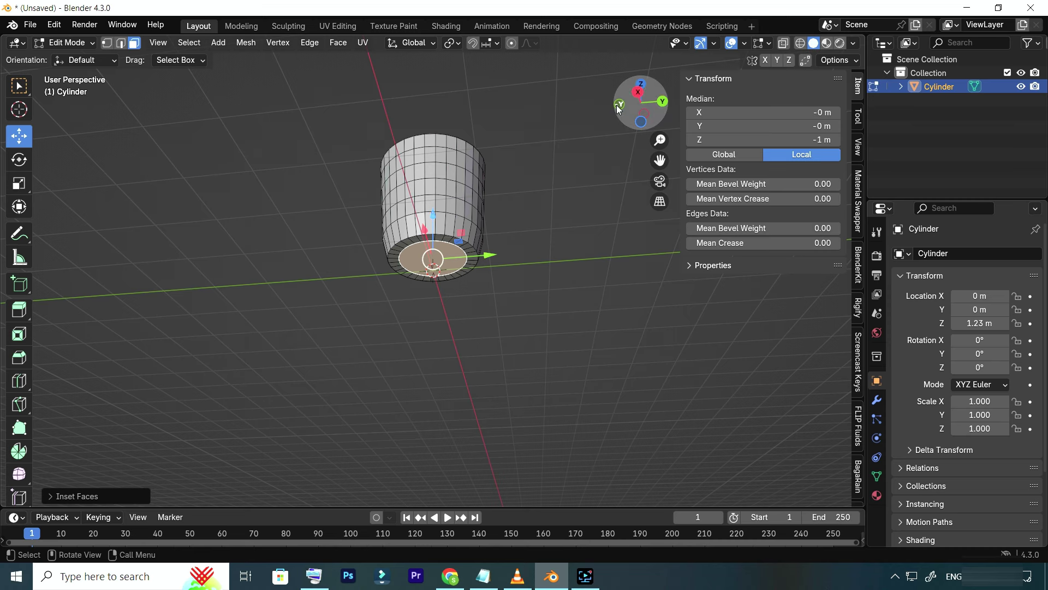
mouse_move(607, 105)
mouse_down()
mouse_move(628, 115)
mouse_move(614, 134)
mouse_up()
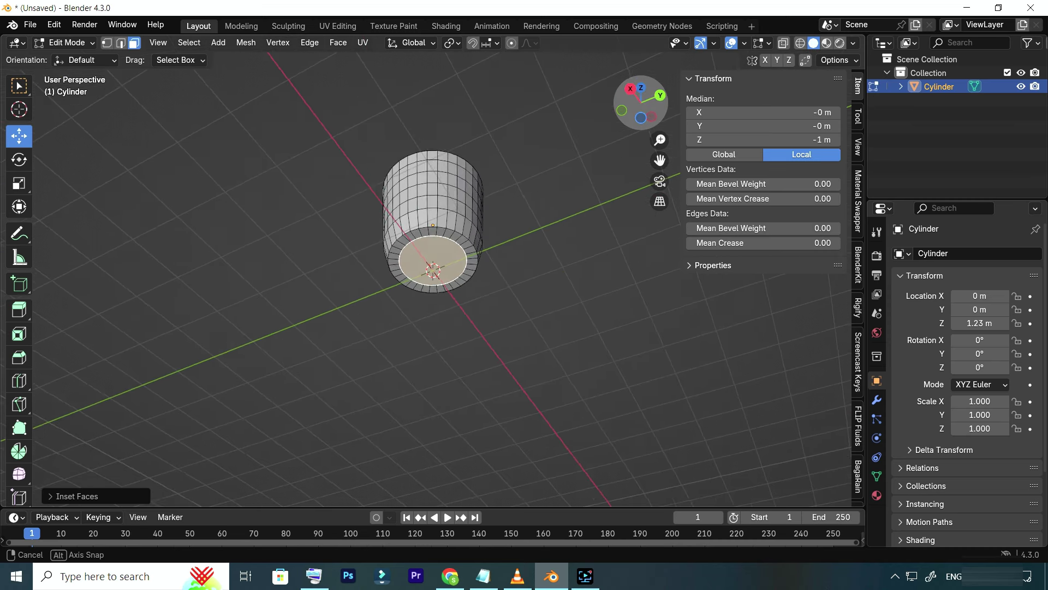
mouse_move(615, 133)
mouse_down()
mouse_move(629, 120)
mouse_move(622, 148)
mouse_up()
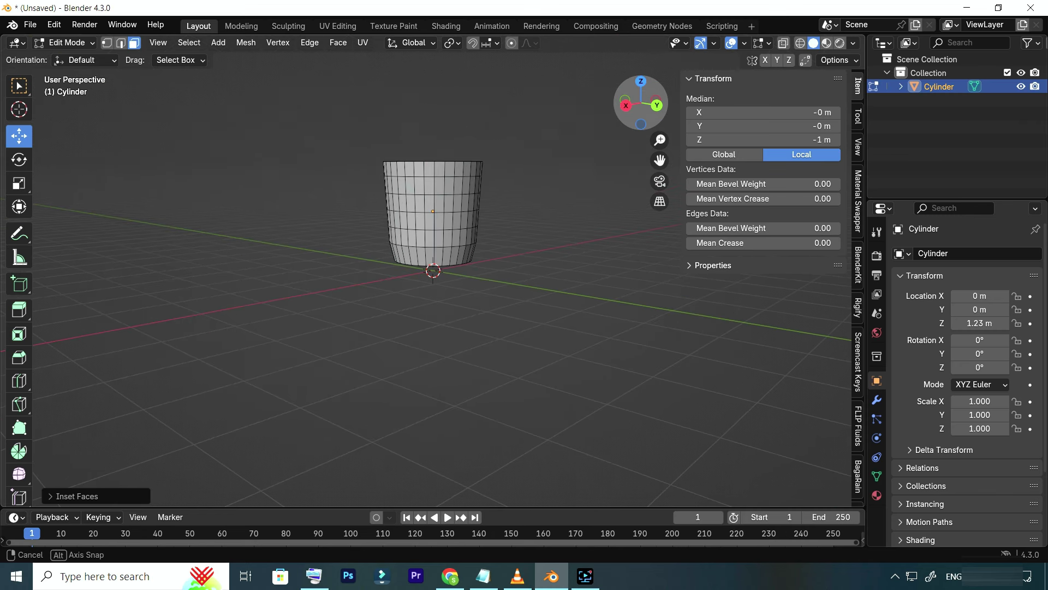
key(ctrl+z)
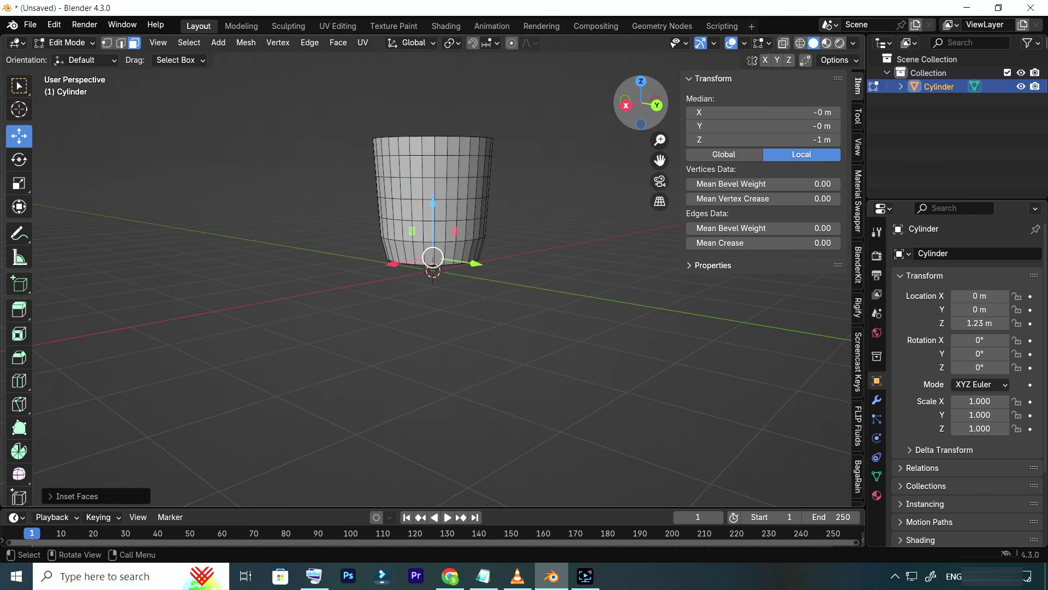
Select one upper and one lower face on the cup's outer wall
drag(630, 114, 629, 116)
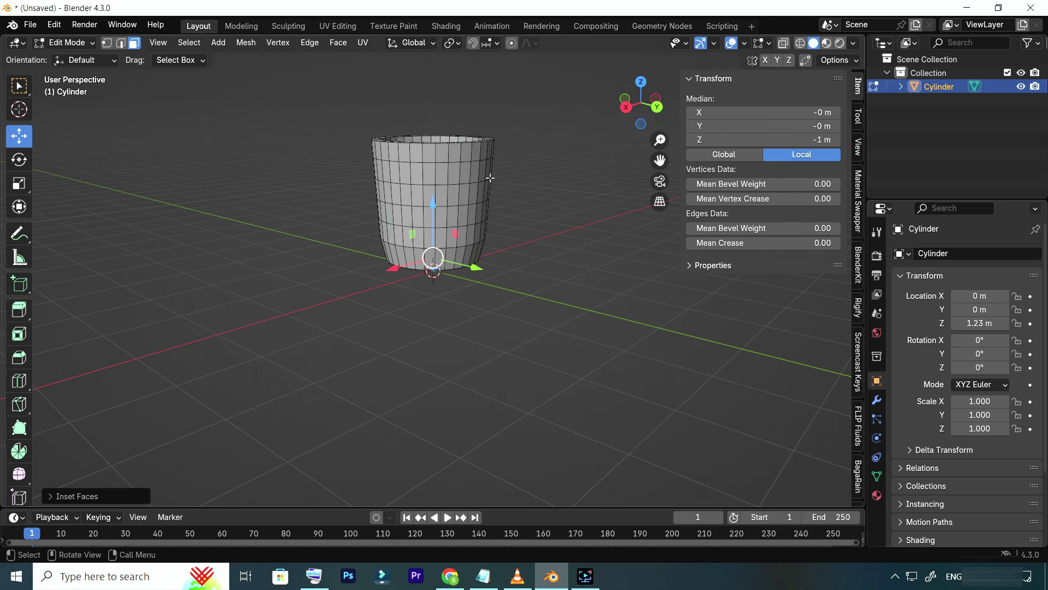
drag(617, 112, 633, 150)
click(441, 217)
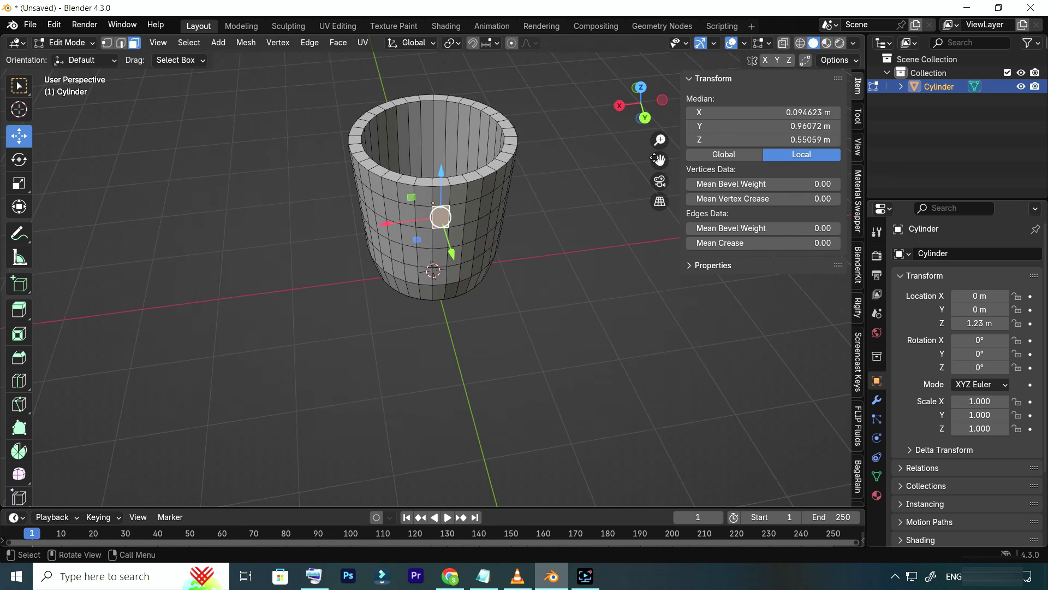
drag(640, 106, 636, 81)
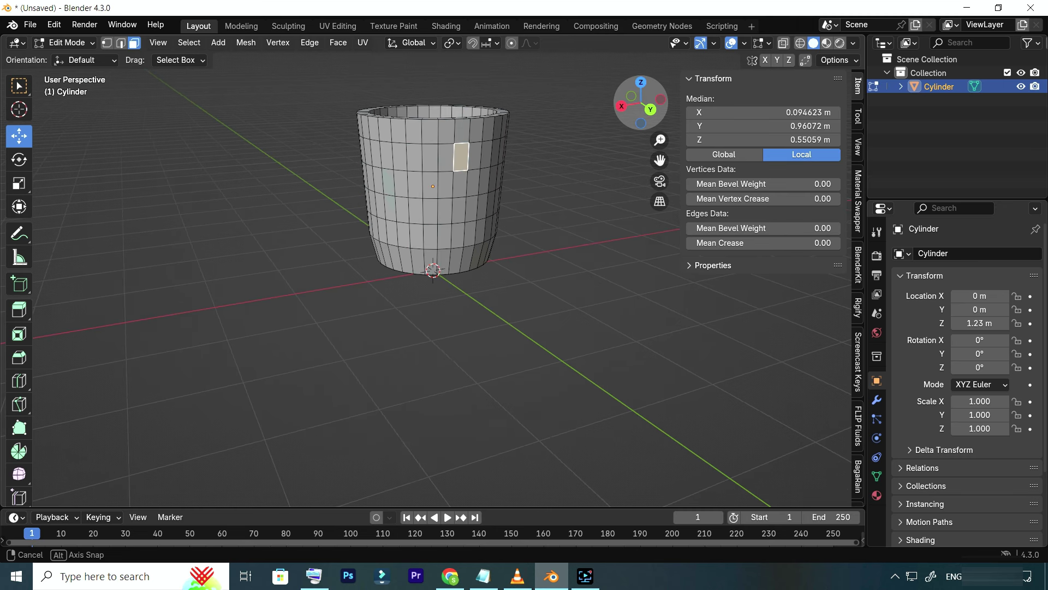
shift+click(457, 239)
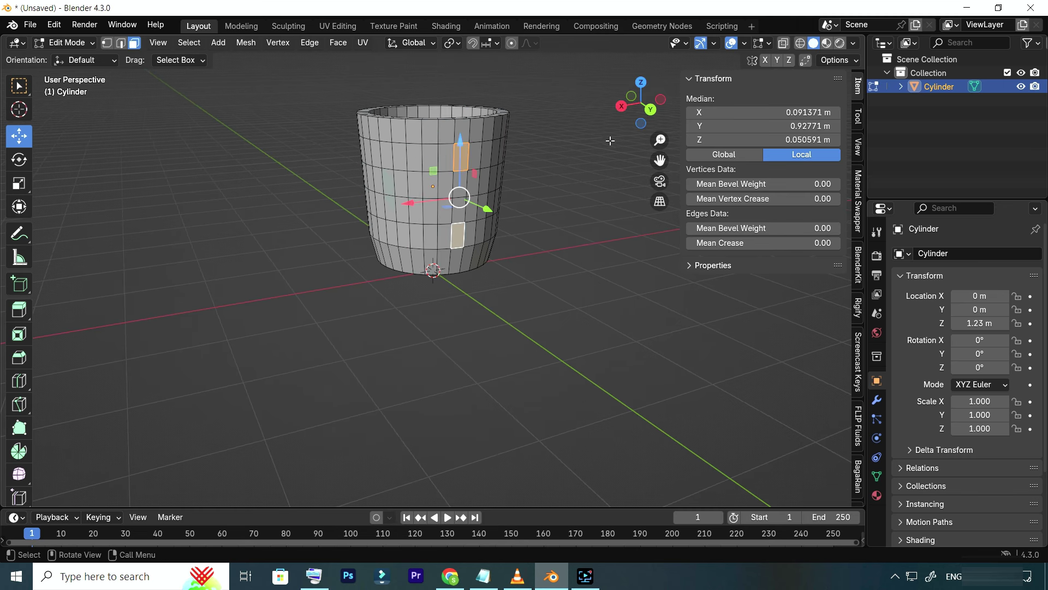
drag(620, 104, 606, 110)
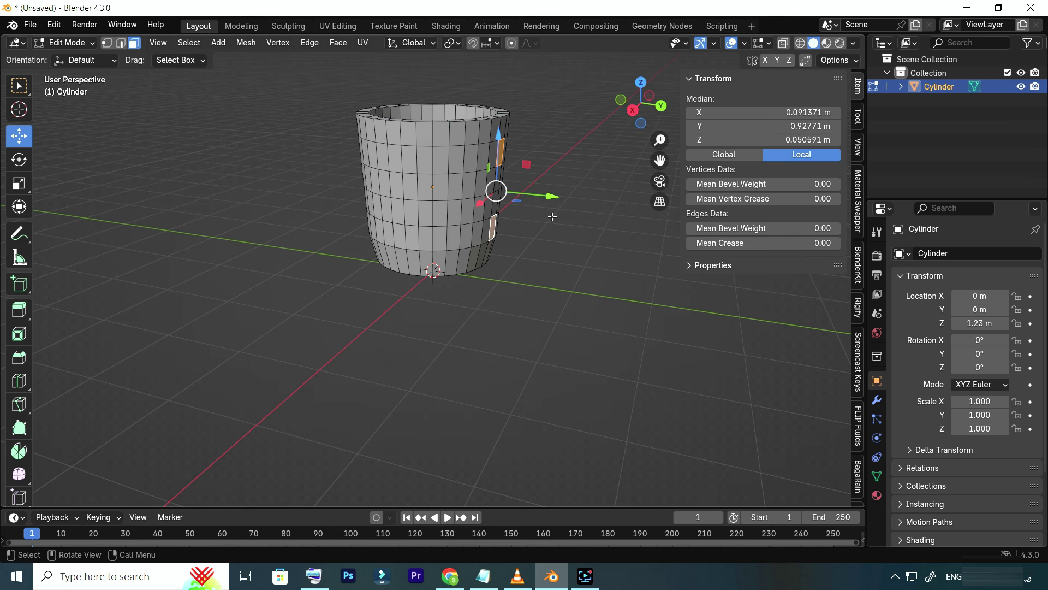
Inset both faces at zero thickness and pull them outward along Y as handle stubs
key(i)
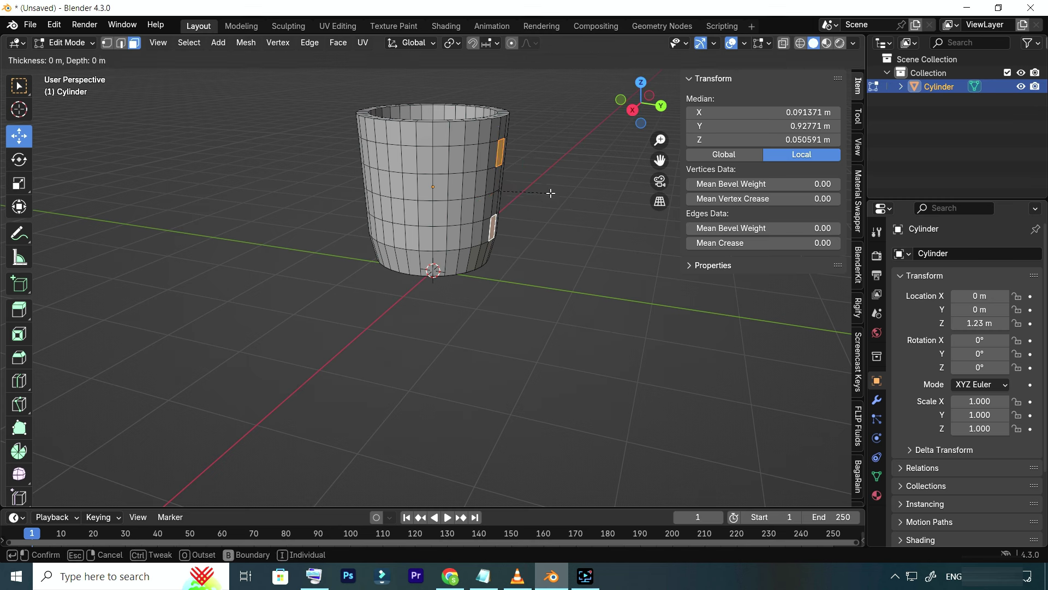
click(555, 192)
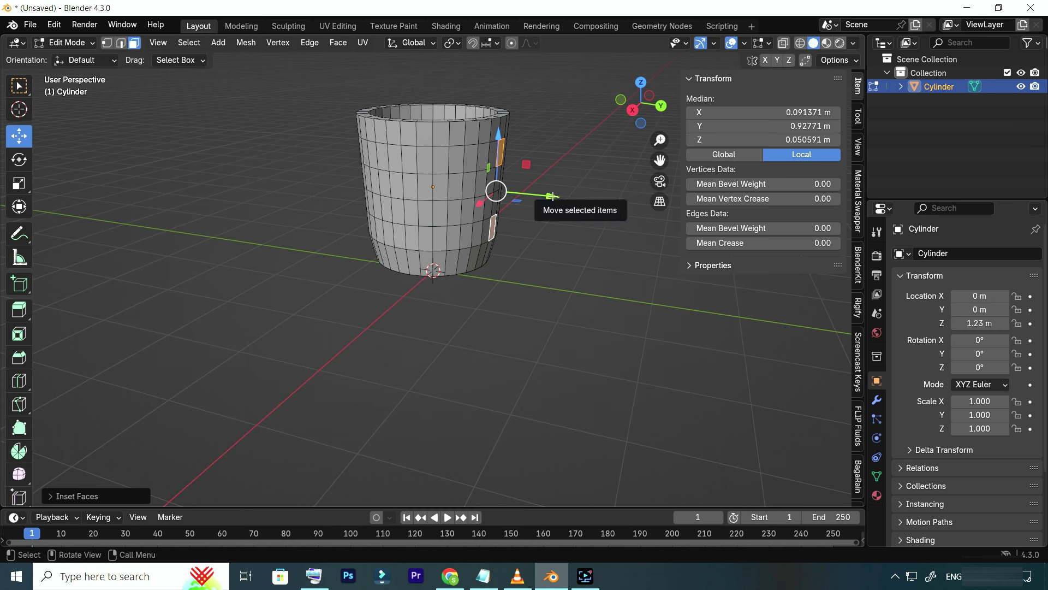
drag(550, 196, 559, 197)
scroll(559, 197, up, 1)
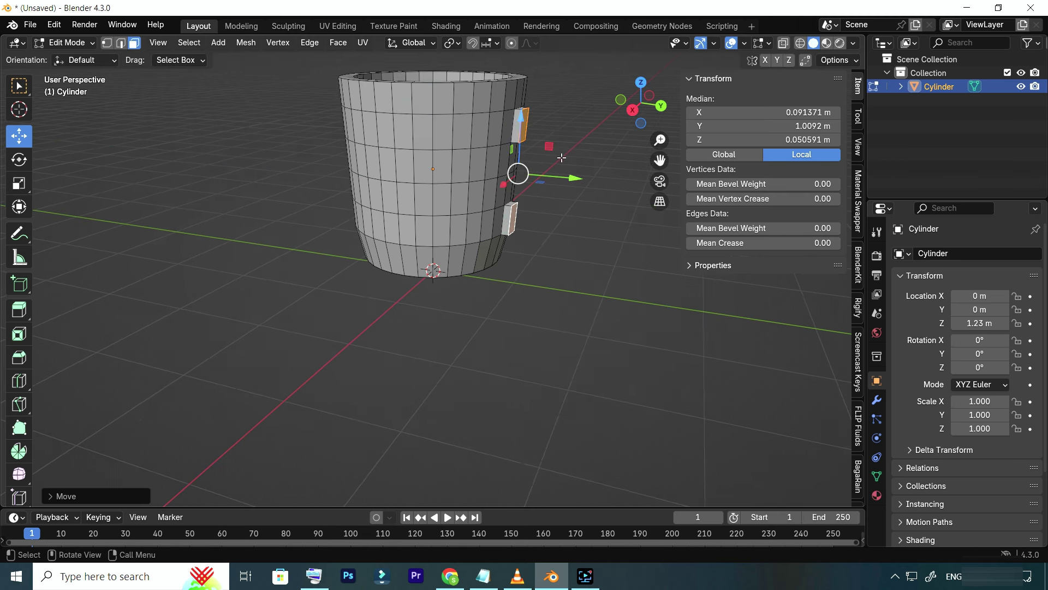
drag(617, 105, 623, 109)
click(593, 169)
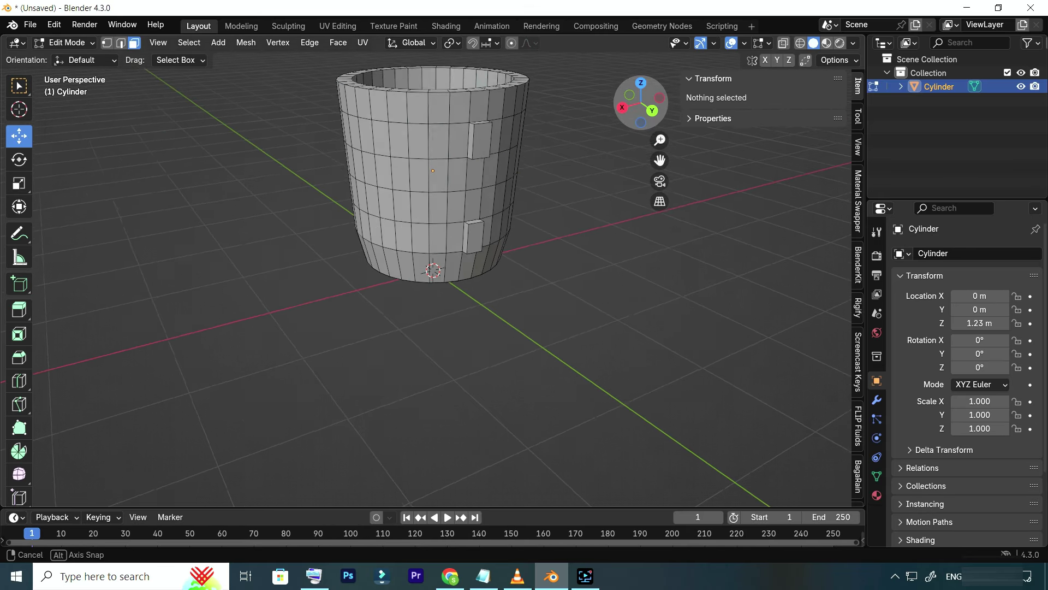
Slide the outer edges of both handle stubs about 0.03 m back along Y
click(121, 44)
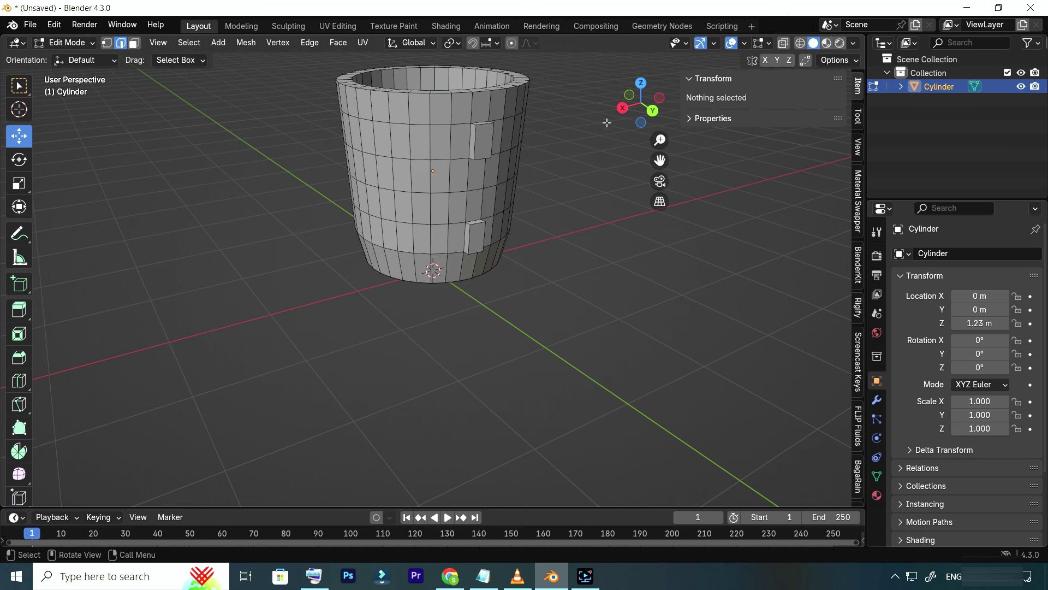
drag(611, 108, 548, 162)
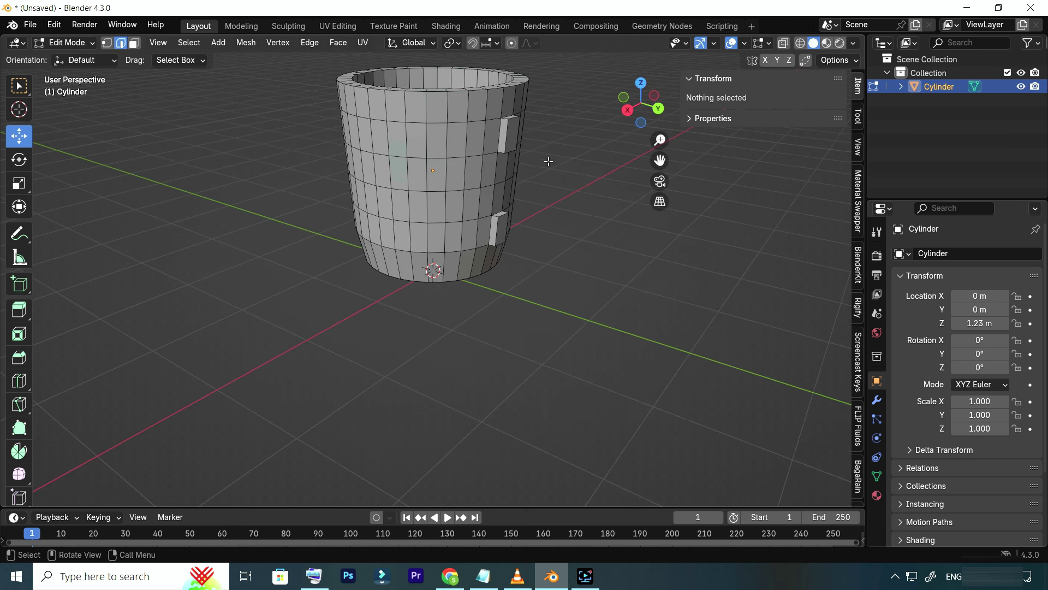
click(514, 149)
key(shift)
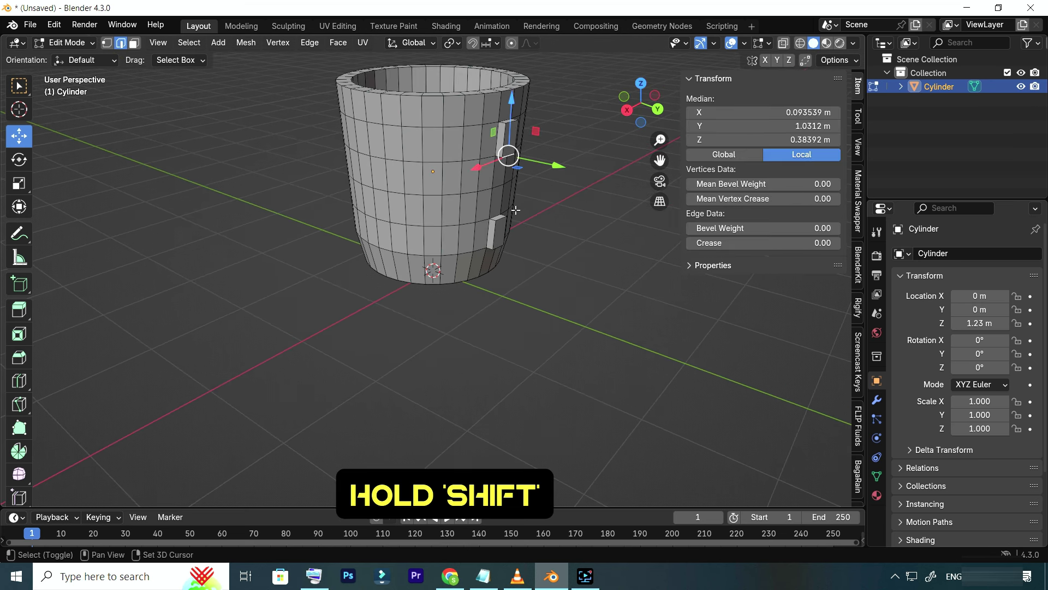
shift+click(501, 221)
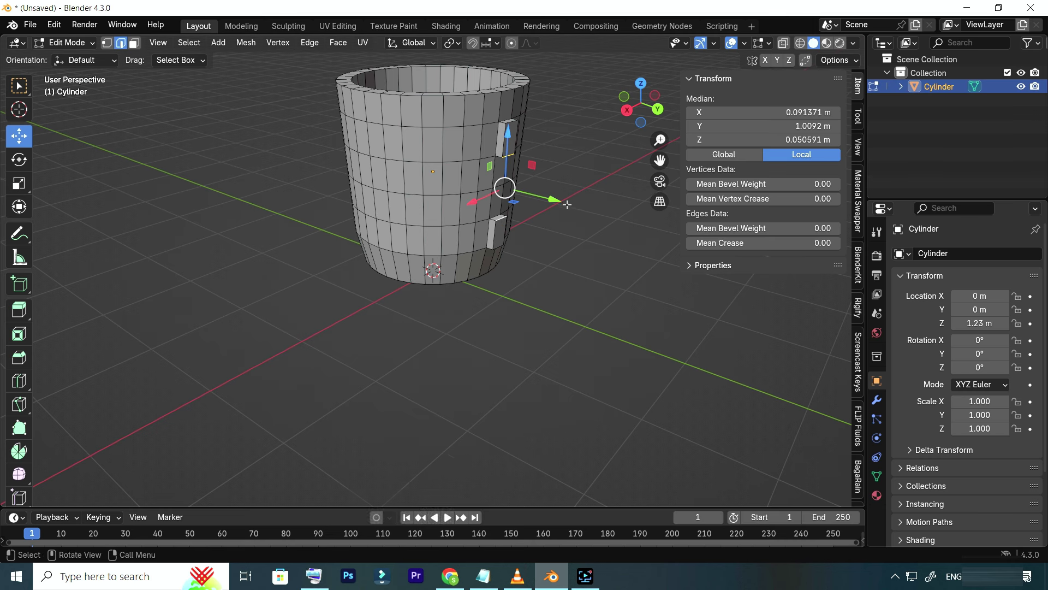
drag(628, 113, 633, 117)
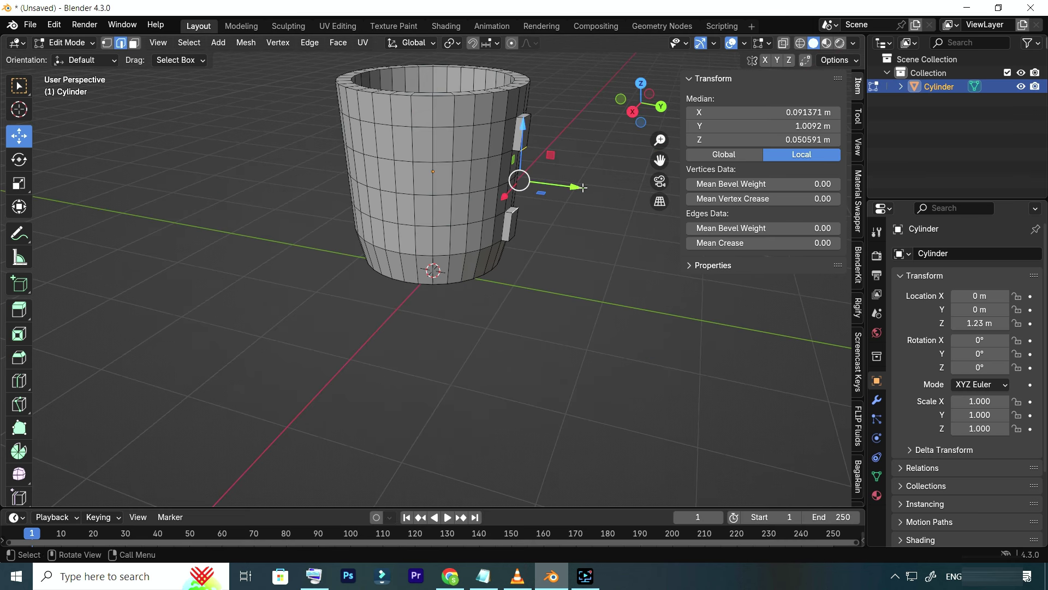
drag(578, 188, 571, 189)
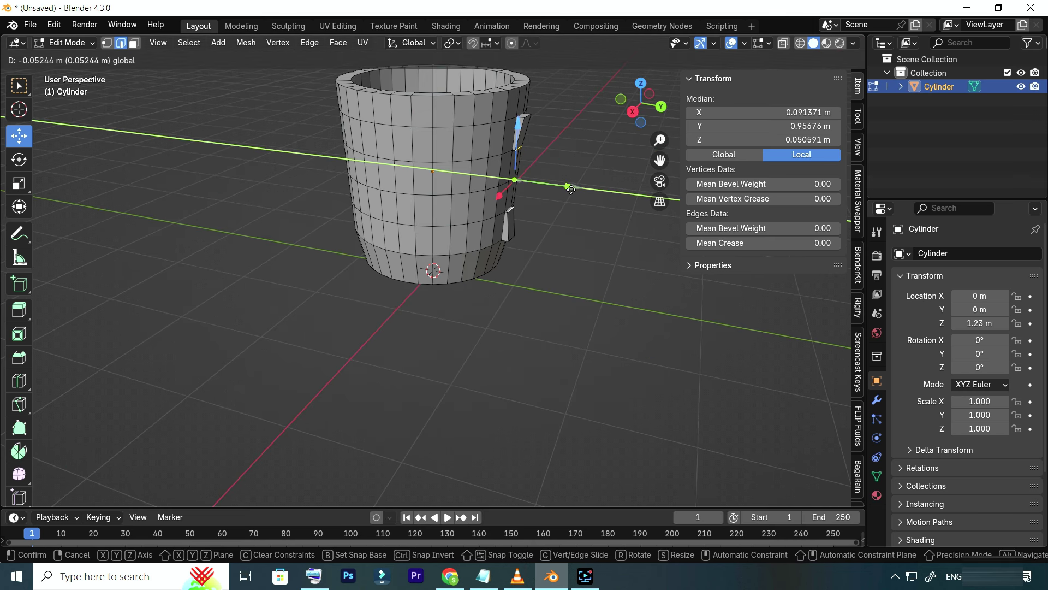
drag(571, 189, 574, 189)
click(607, 149)
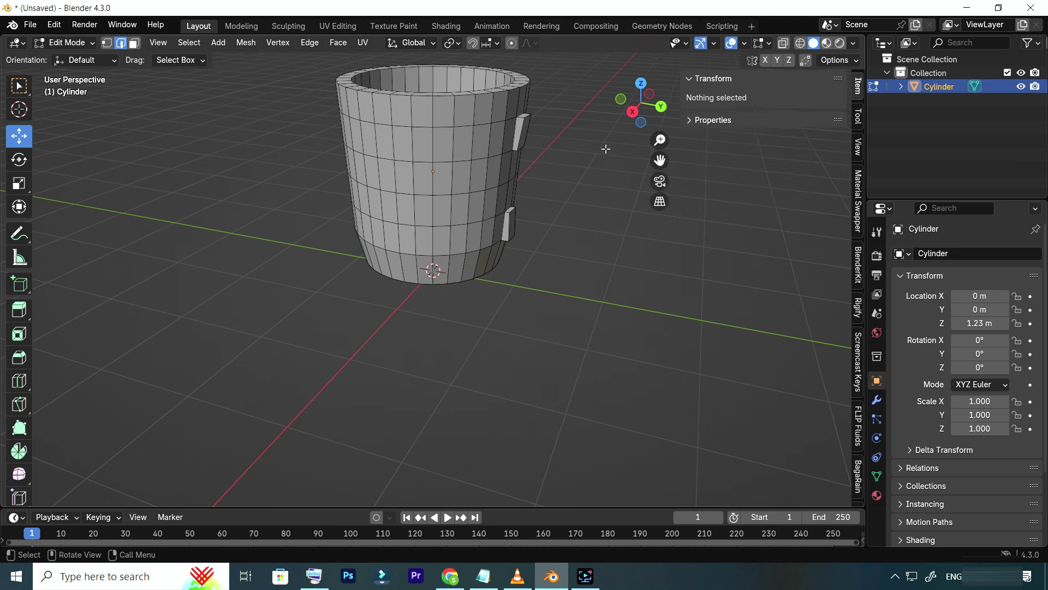
drag(622, 103, 537, 104)
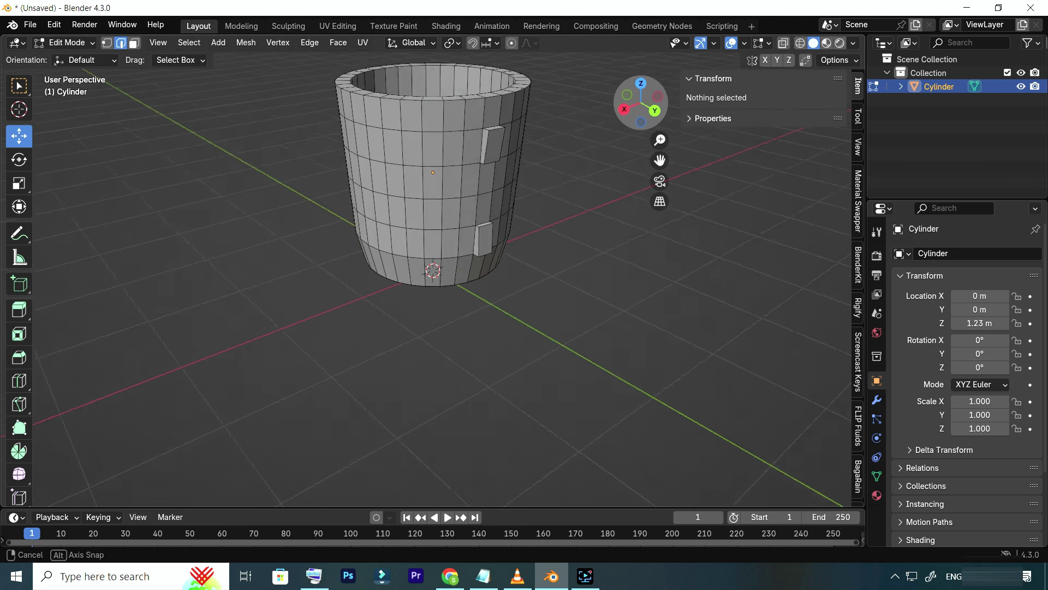
click(411, 42)
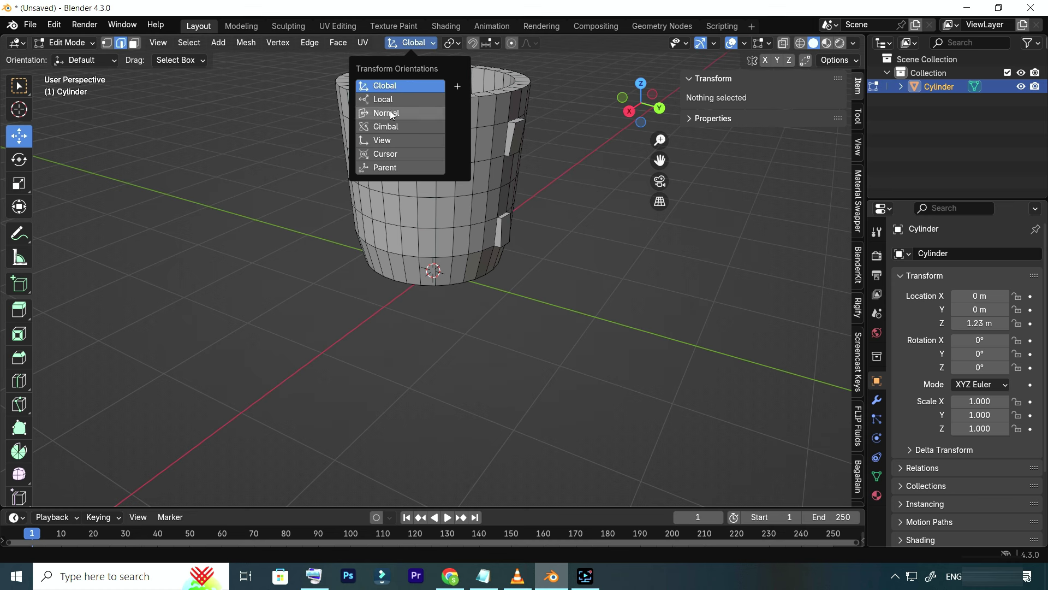
Set transform orientation to Normal and select both handle stubs' outer faces
click(397, 112)
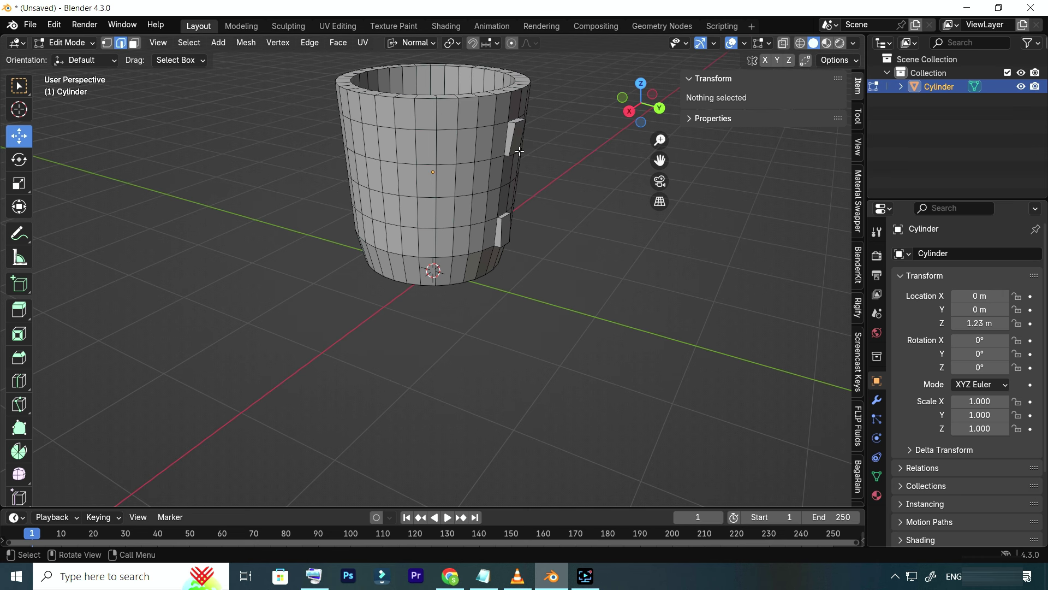
middle_drag(519, 151, 509, 135)
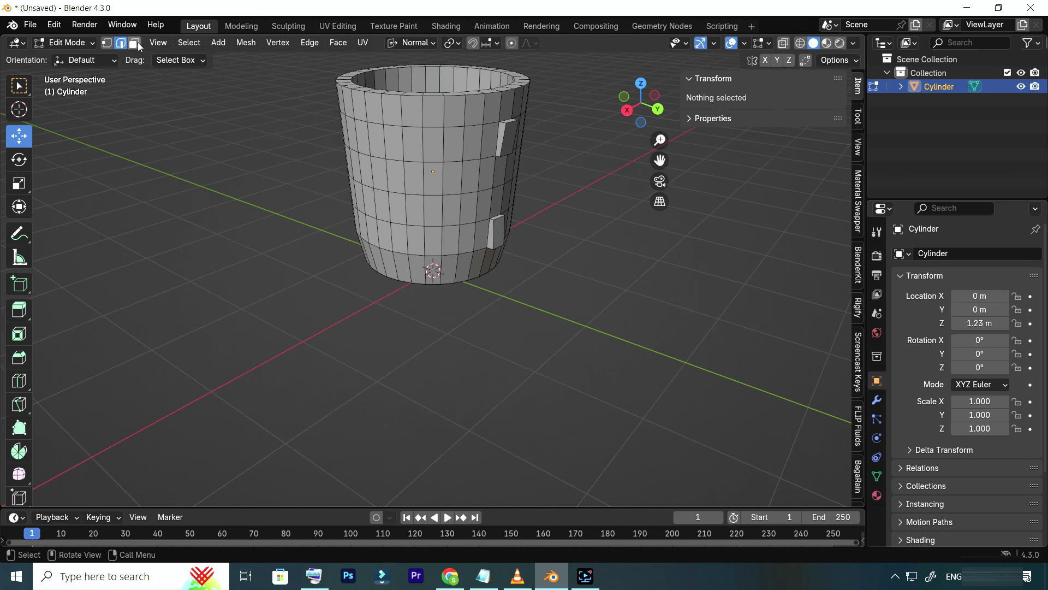
click(136, 43)
click(511, 139)
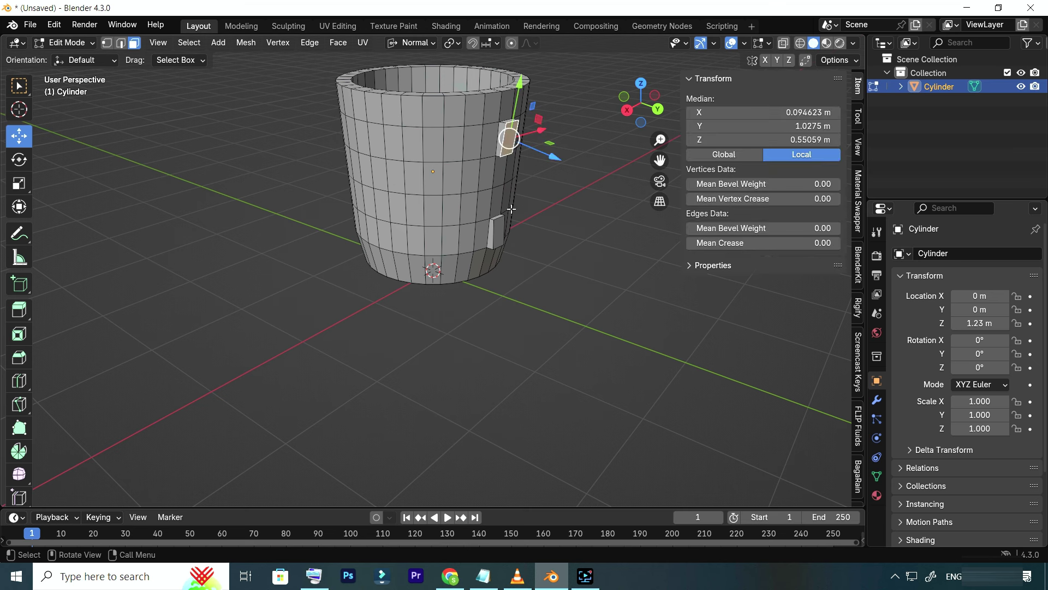
shift+click(503, 229)
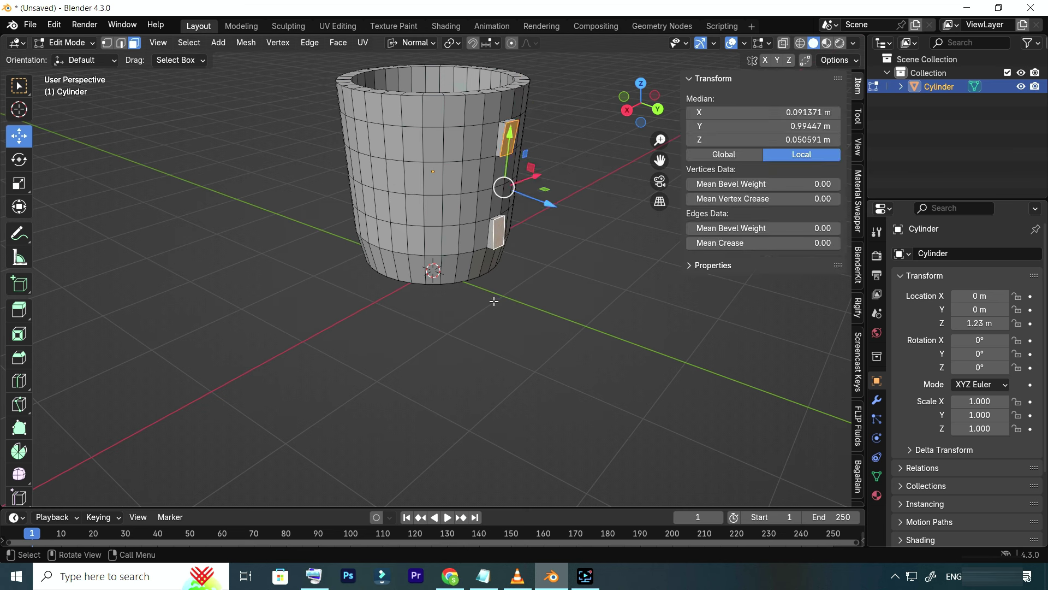
Bridge Edge Loops between the two faces with 100 cuts to form the curved handle
key(ctrl+e)
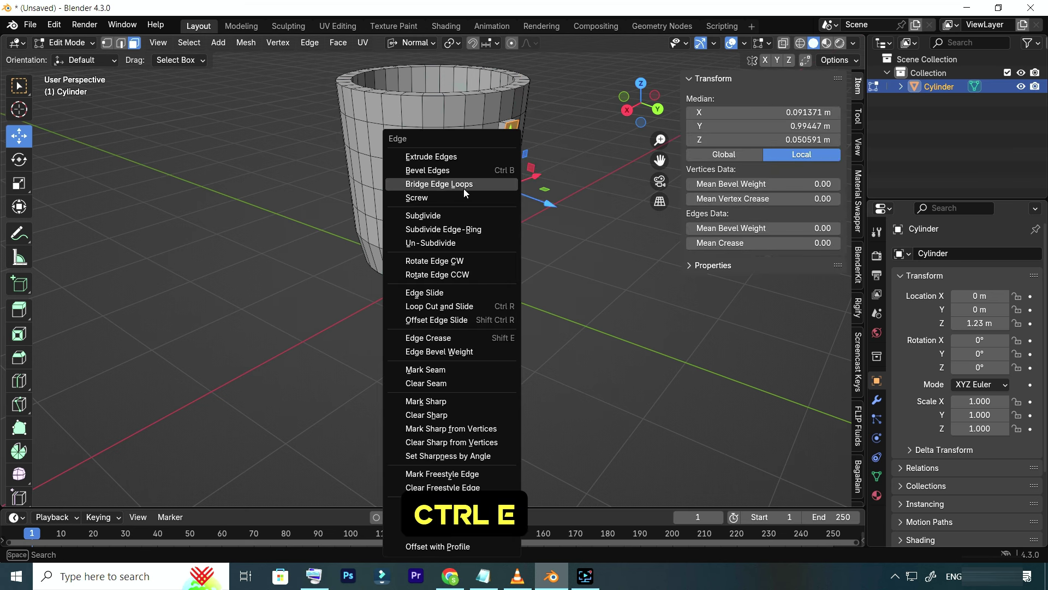
click(464, 188)
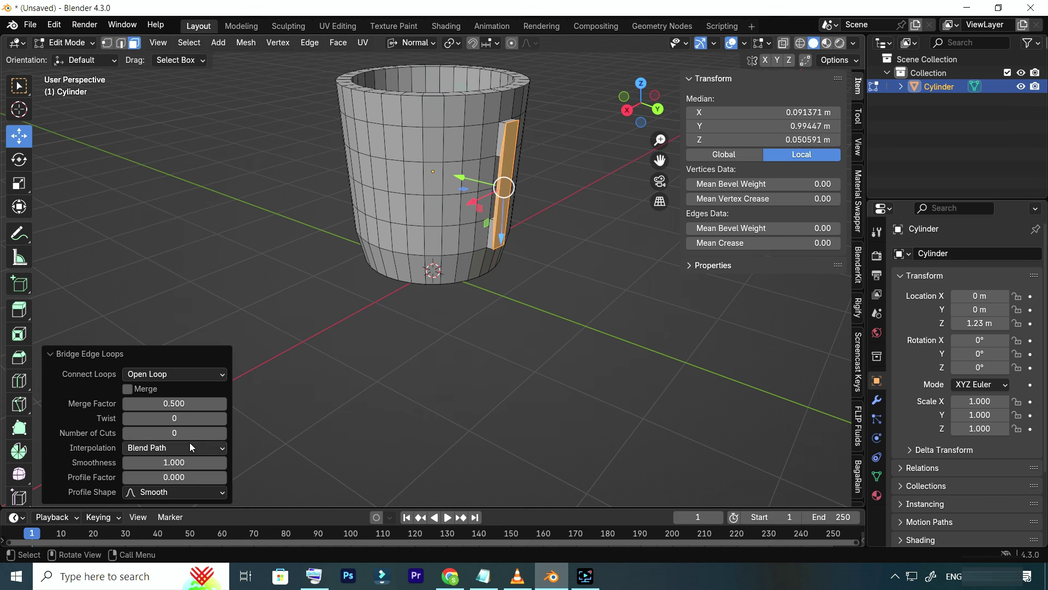
drag(155, 433, 207, 433)
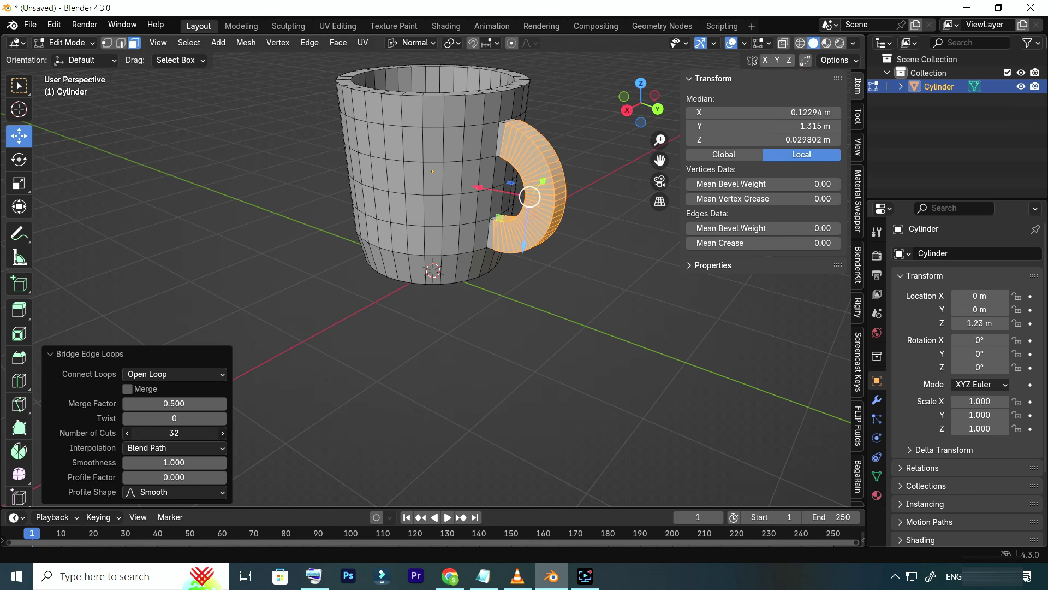
click(178, 436)
text(100)
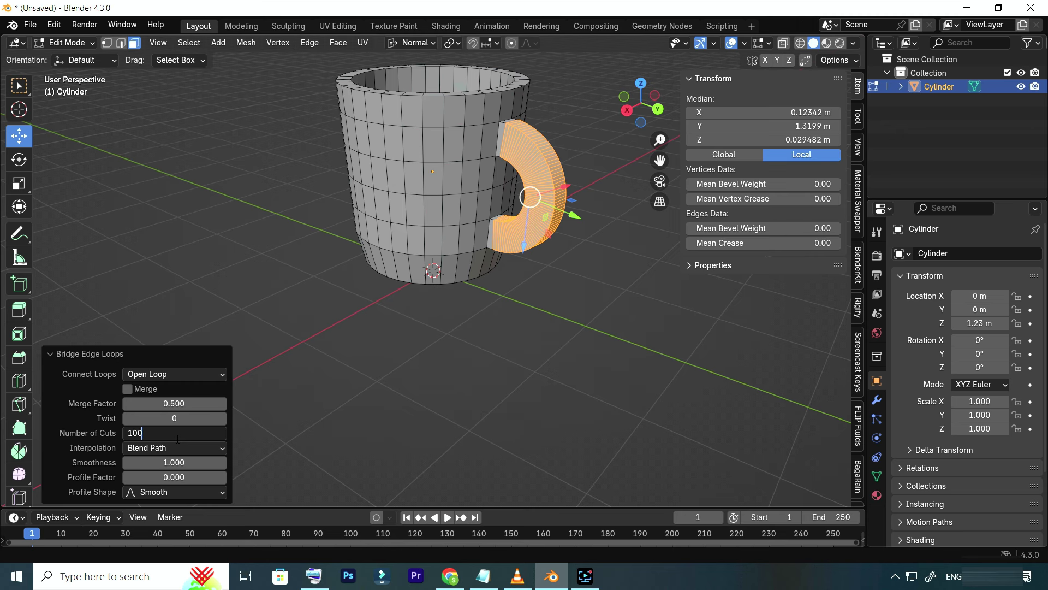
key(Return)
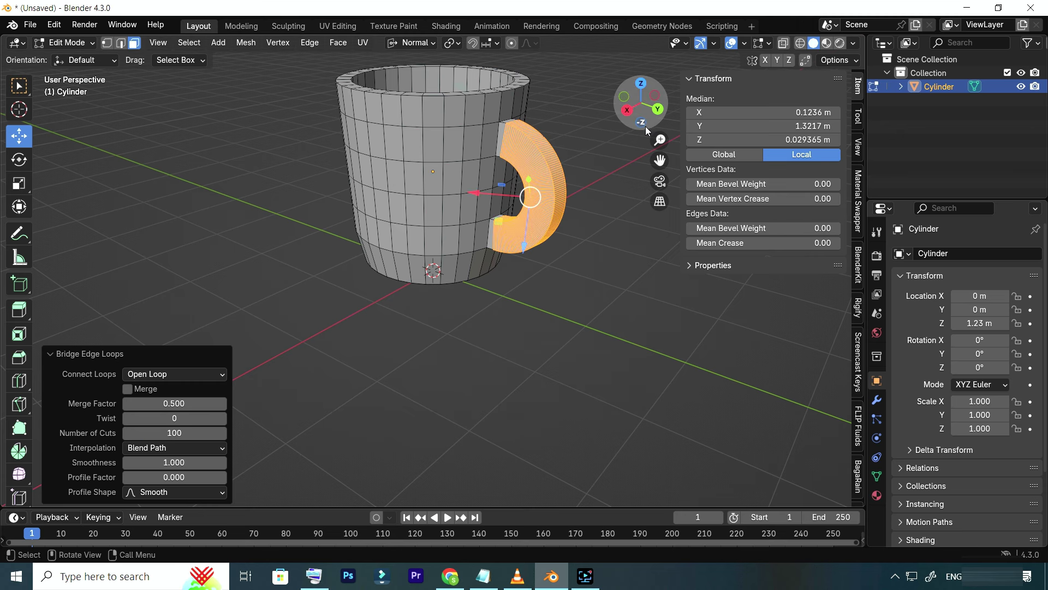
drag(624, 111, 402, 194)
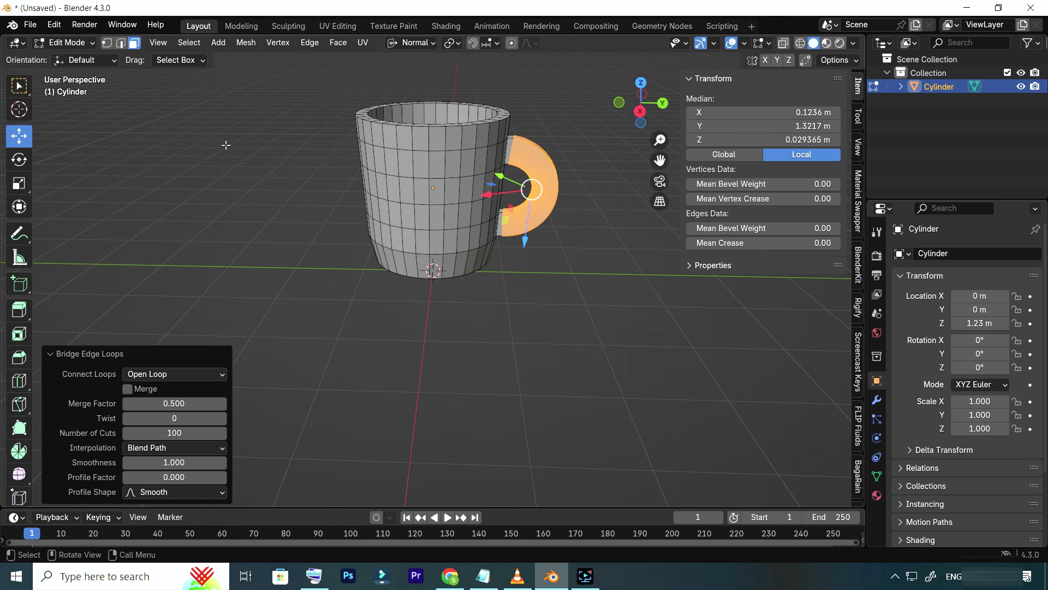
click(81, 41)
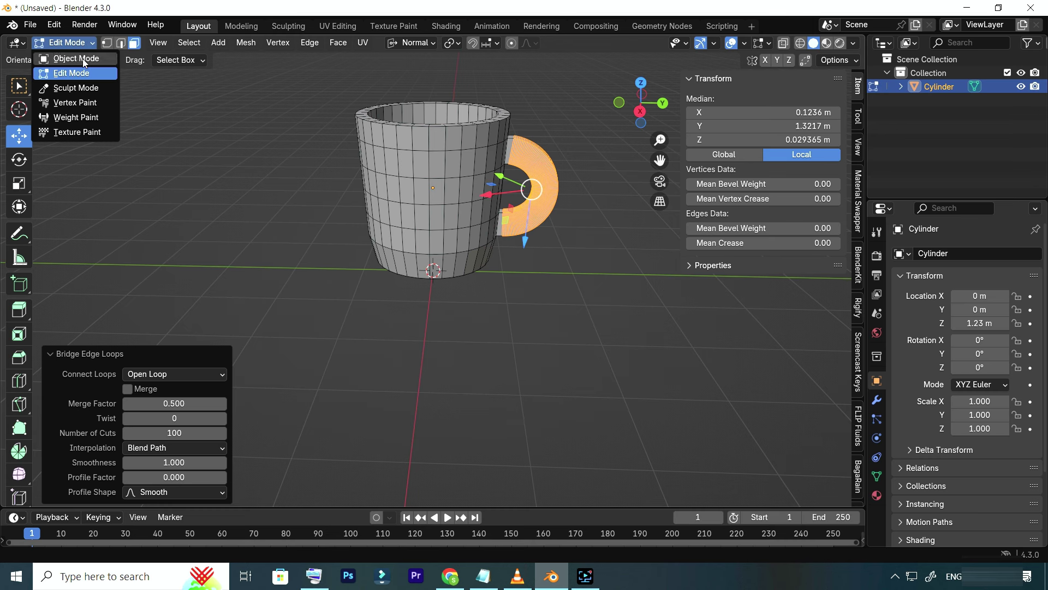
In Object Mode, apply Shade Smooth to the mug and orbit to inspect it
click(83, 58)
click(547, 309)
click(447, 170)
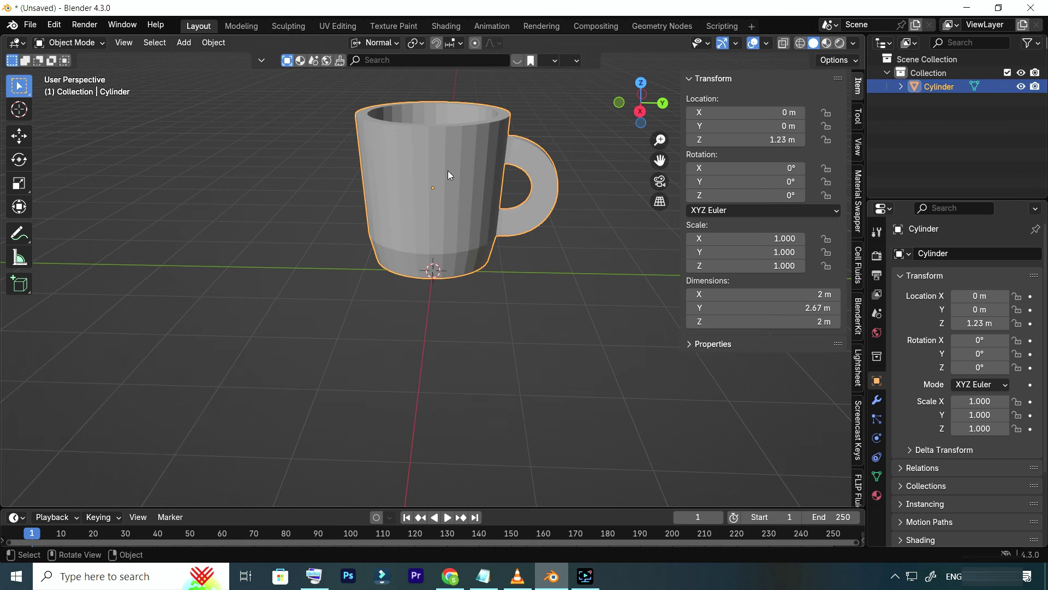
right_click(444, 163)
click(417, 162)
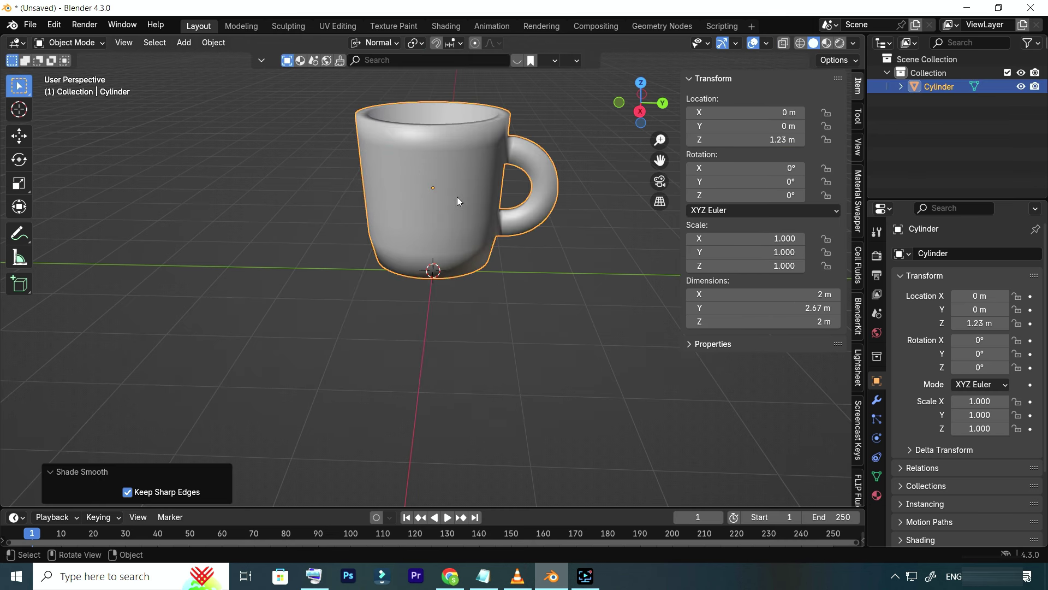
drag(615, 110, 579, 131)
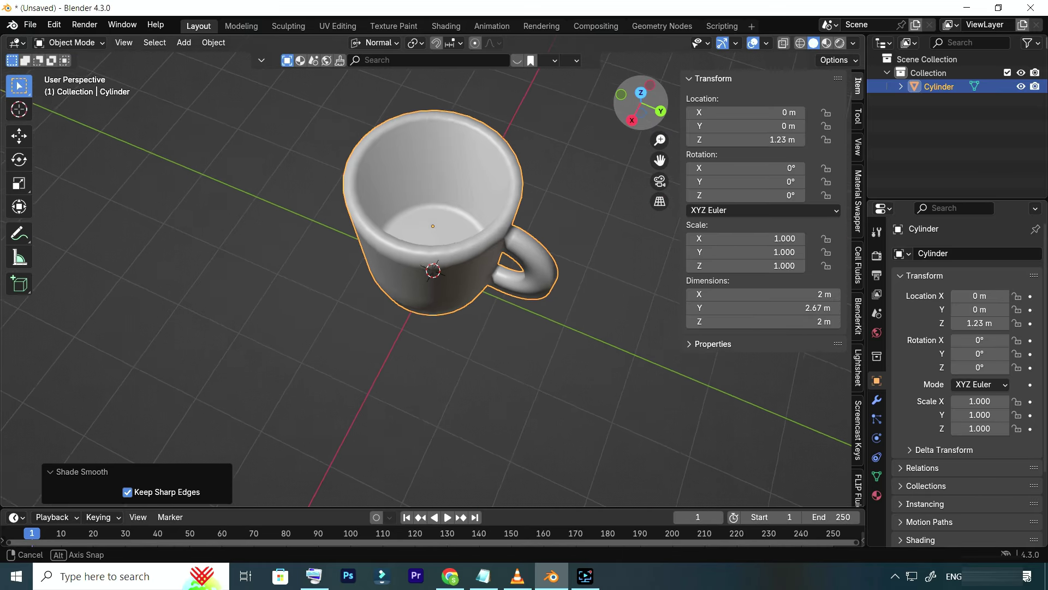
mouse_move(579, 131)
mouse_down()
mouse_move(601, 126)
mouse_move(503, 159)
mouse_up()
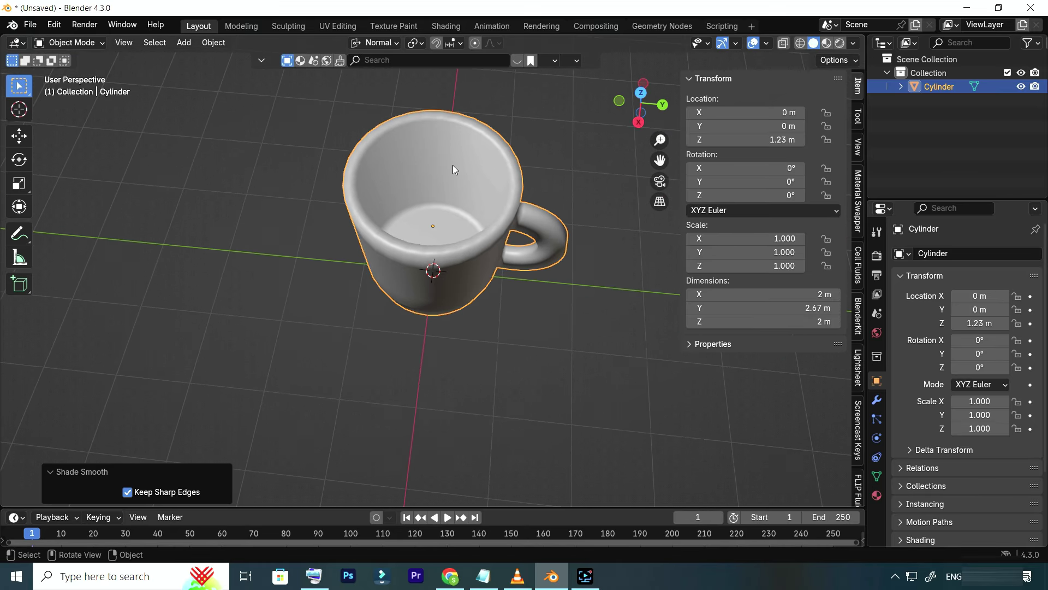
click(83, 46)
Back in Edit Mode, clear the selection and add a horizontal loop cut around the body
click(82, 74)
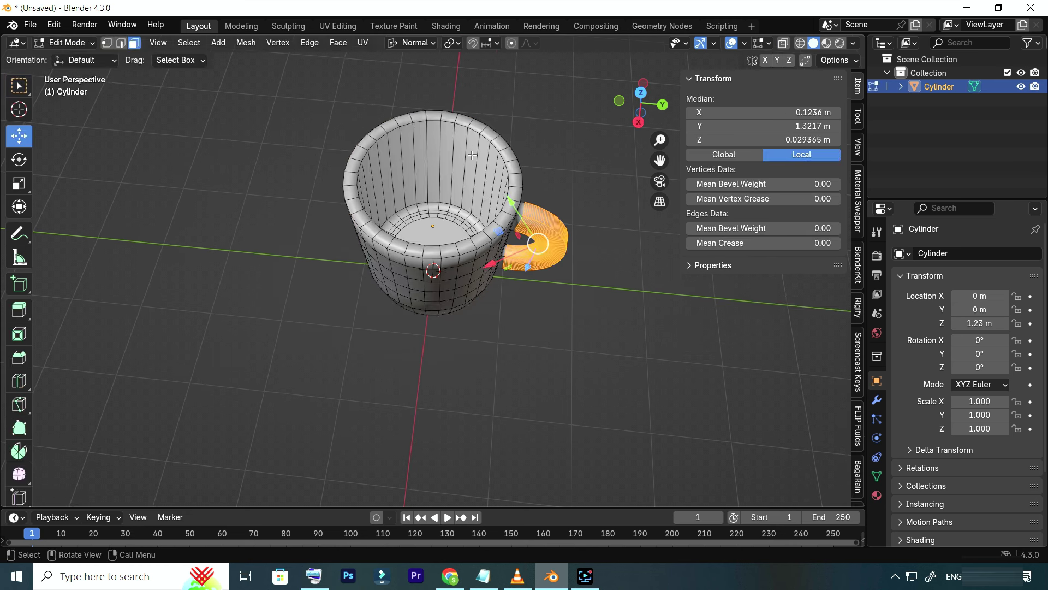
drag(628, 106, 604, 118)
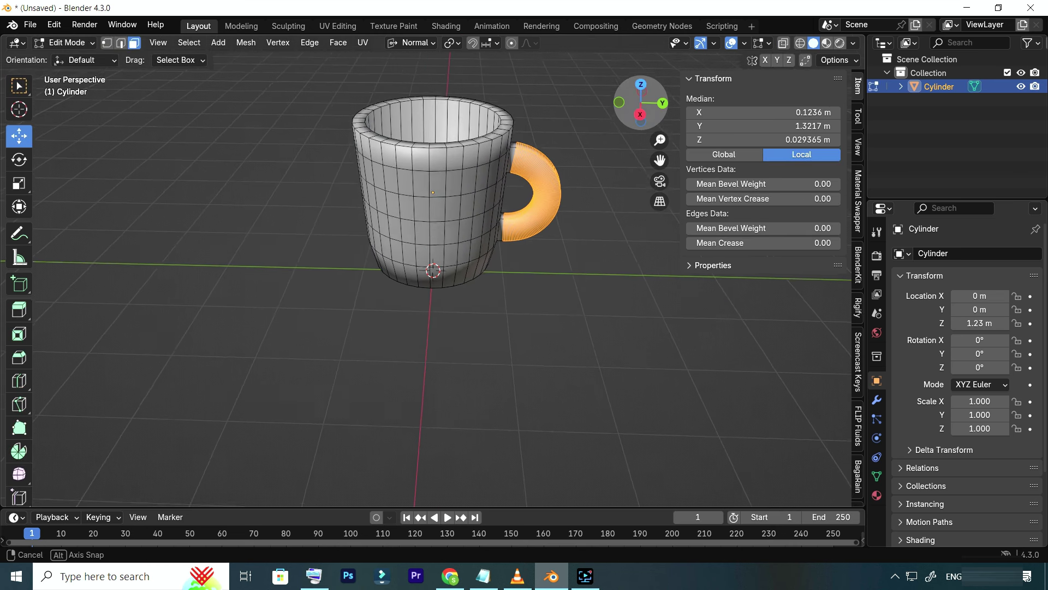
key(alt+a)
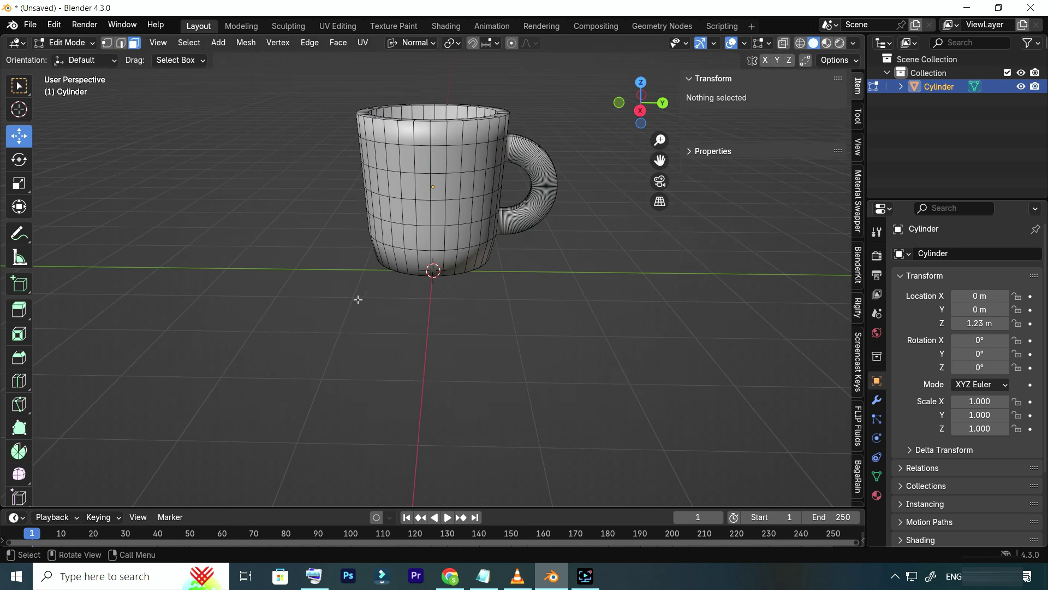
key(ctrl+r)
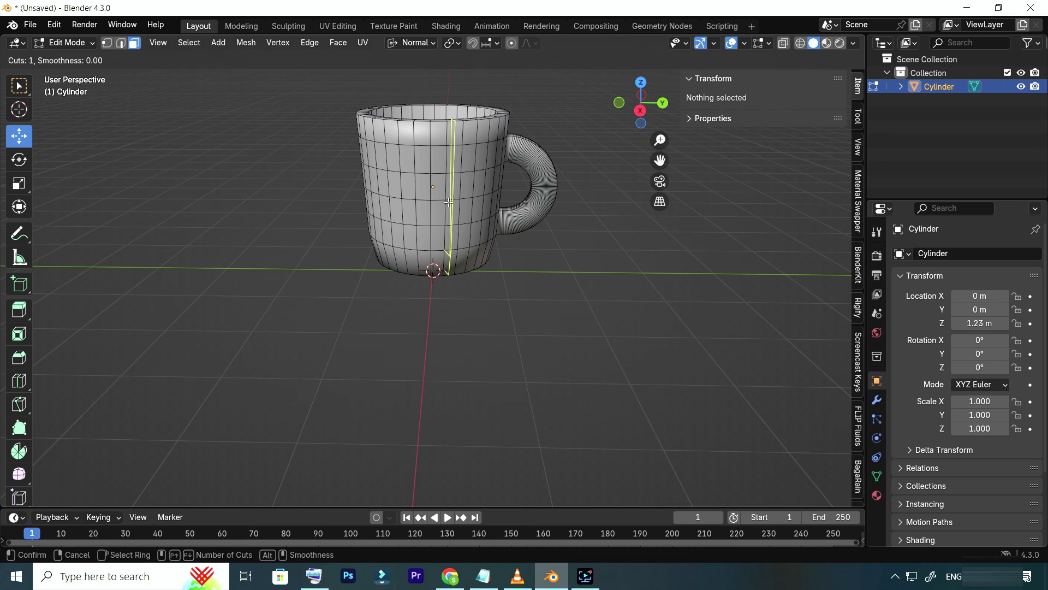
click(431, 203)
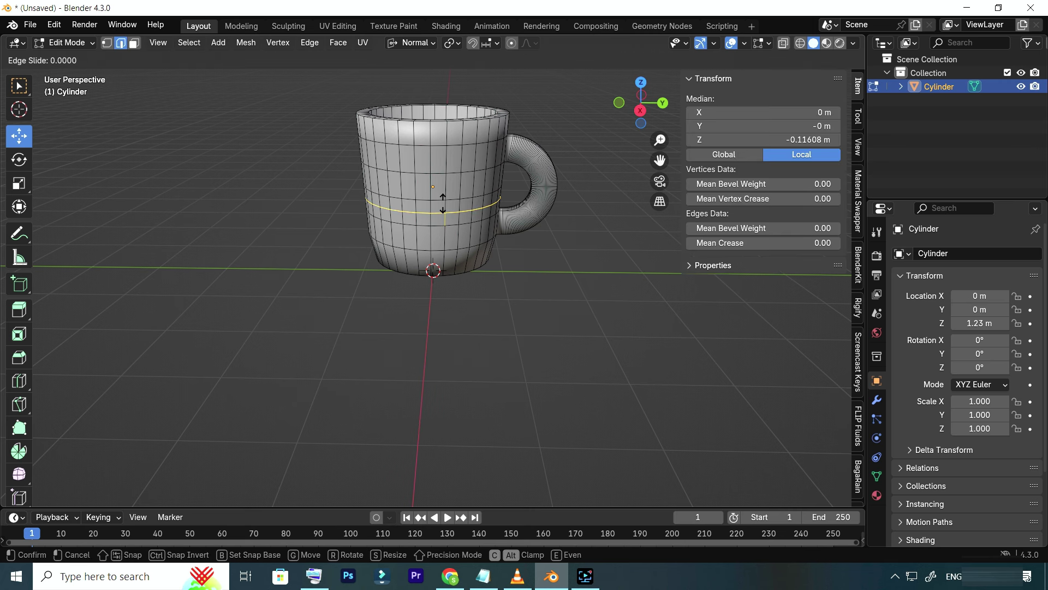
click(426, 176)
Set transform orientation to Global and add a second horizontal loop cut on the body
key(3)
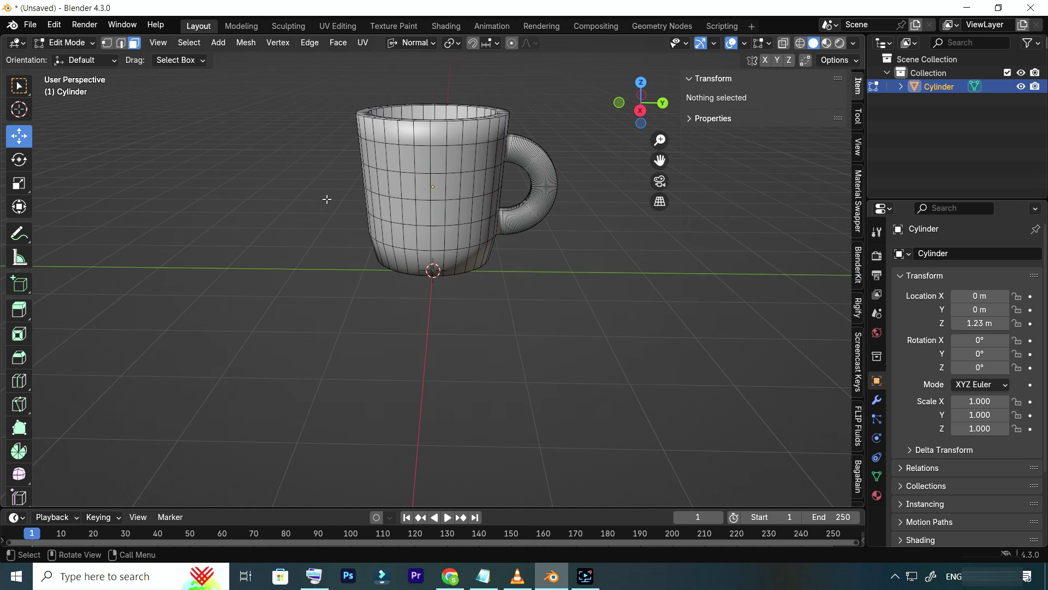
click(405, 45)
click(398, 86)
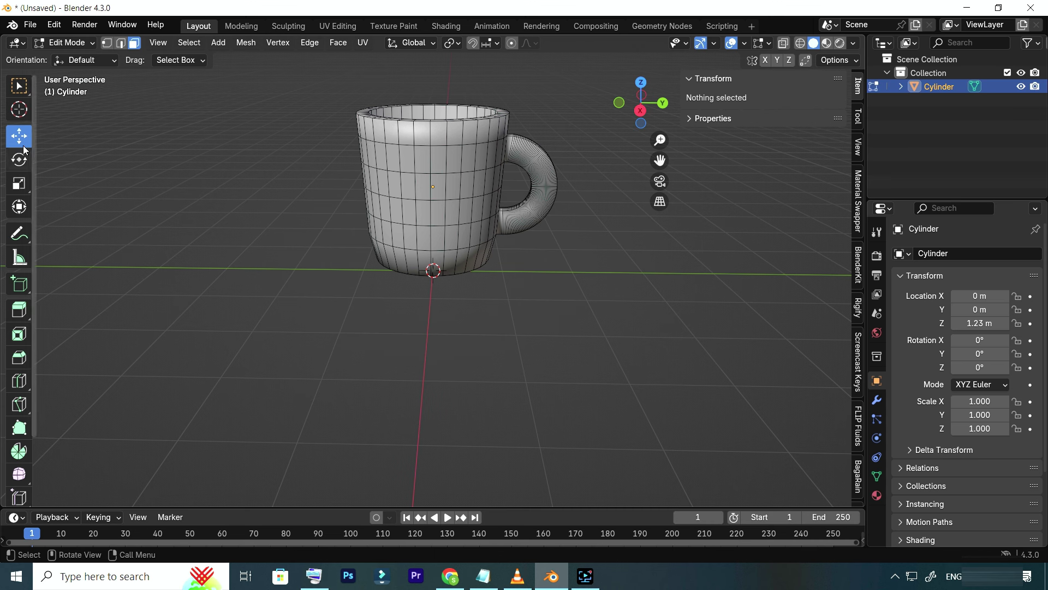
key(ctrl+r)
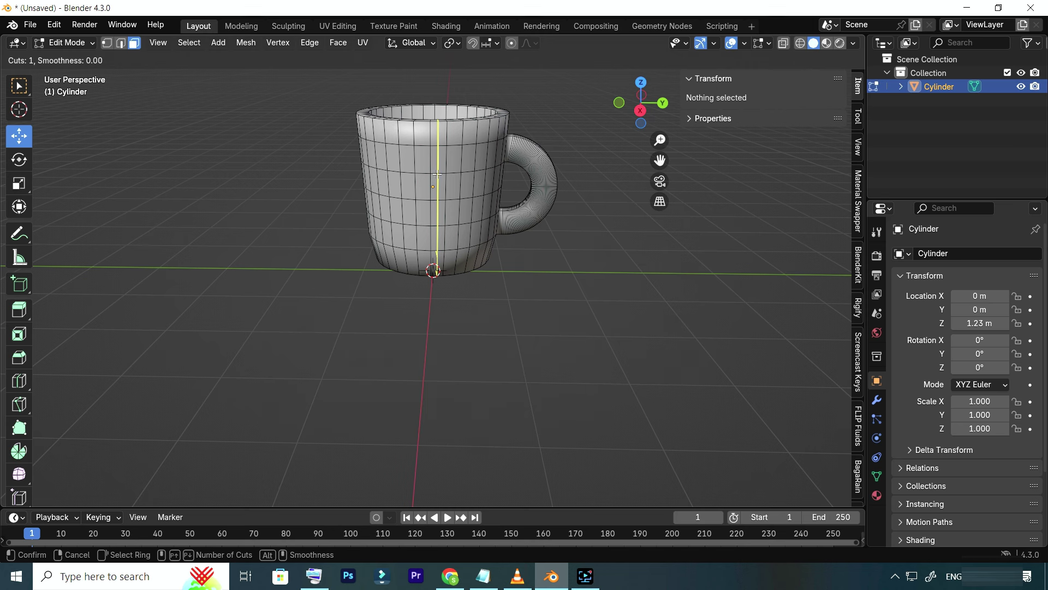
click(448, 180)
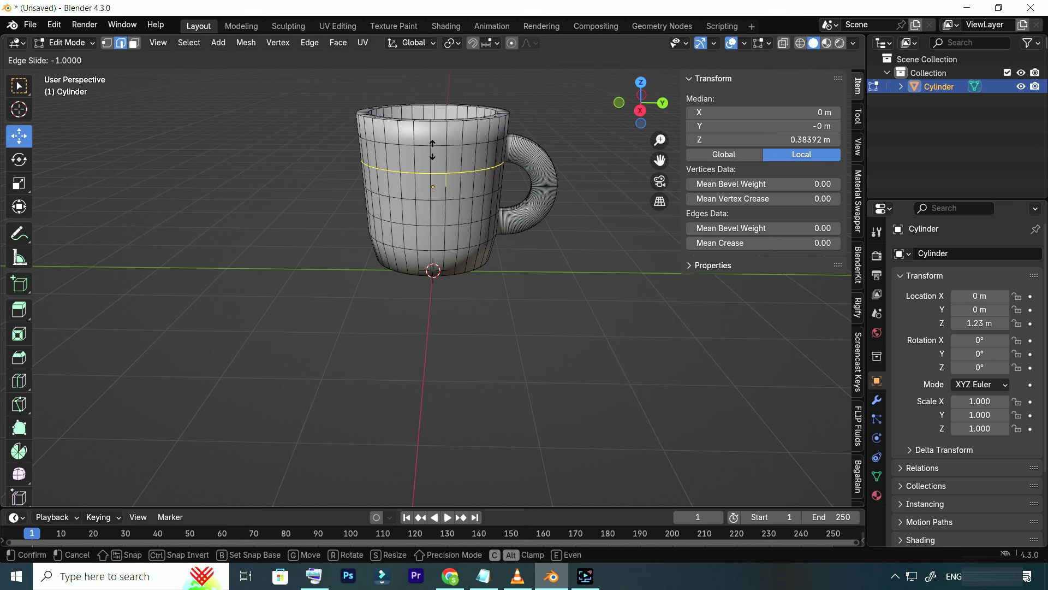
click(430, 149)
Add a loop cut near the outer rim and slide it upward
key(3)
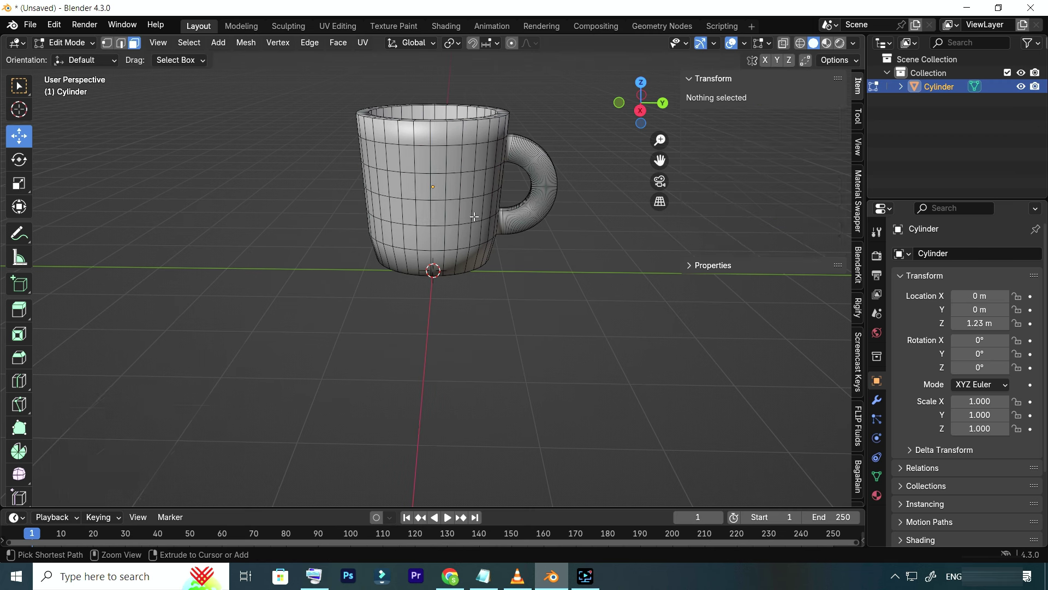
key(ctrl+r)
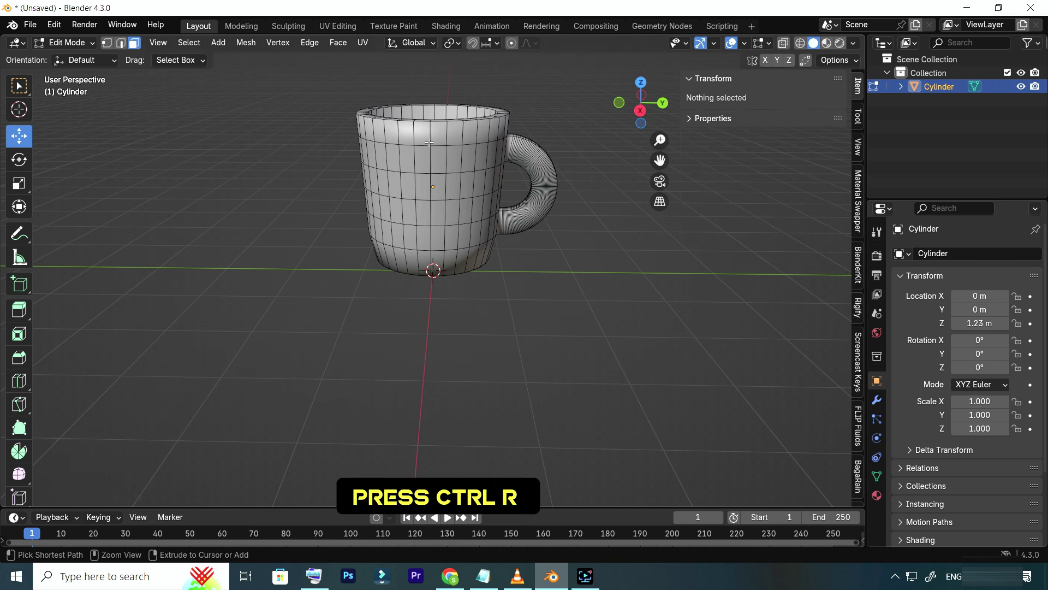
click(429, 142)
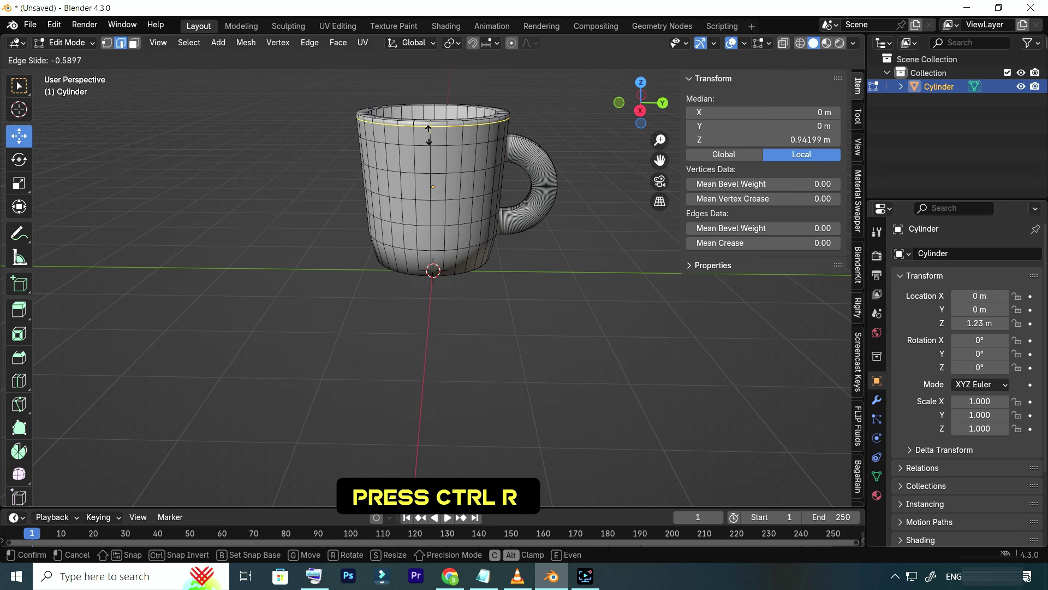
click(432, 134)
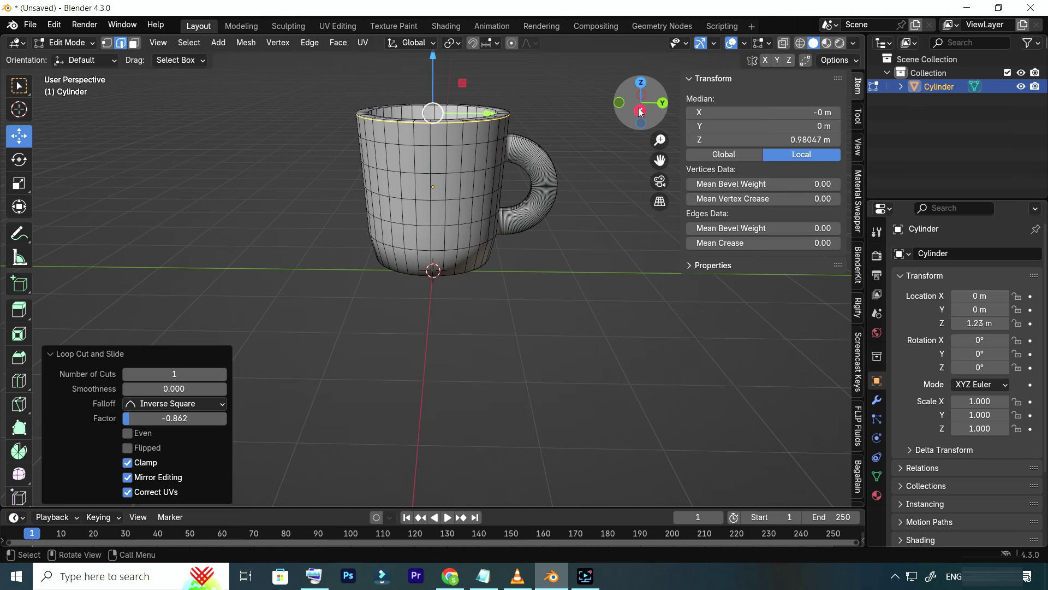
Add a loop cut on the inner wall, slid fully to the rim at factor 1.000
drag(628, 109, 633, 142)
drag(641, 103, 641, 112)
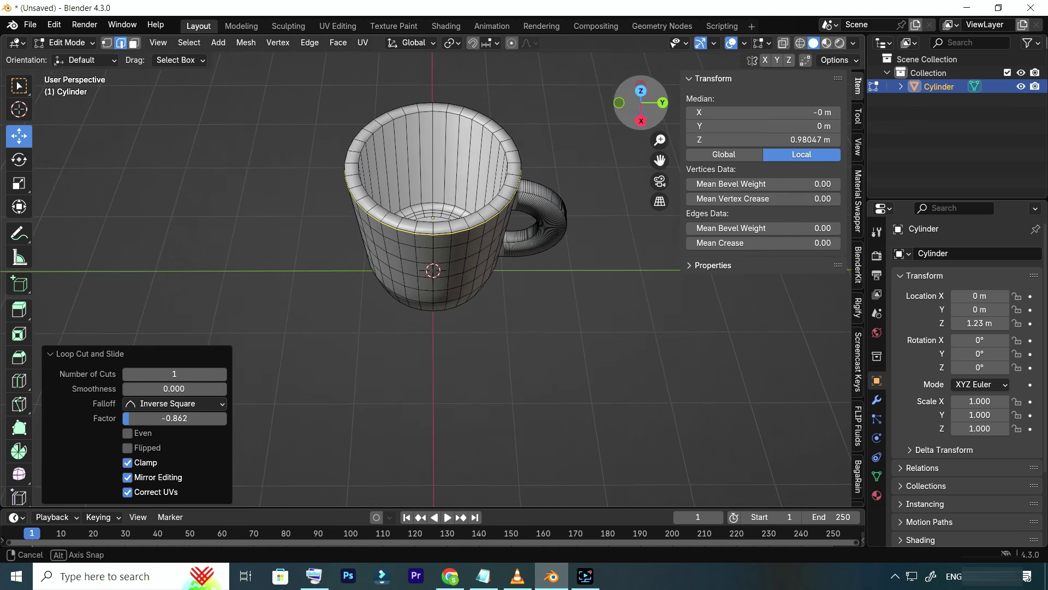
key(ctrl+r)
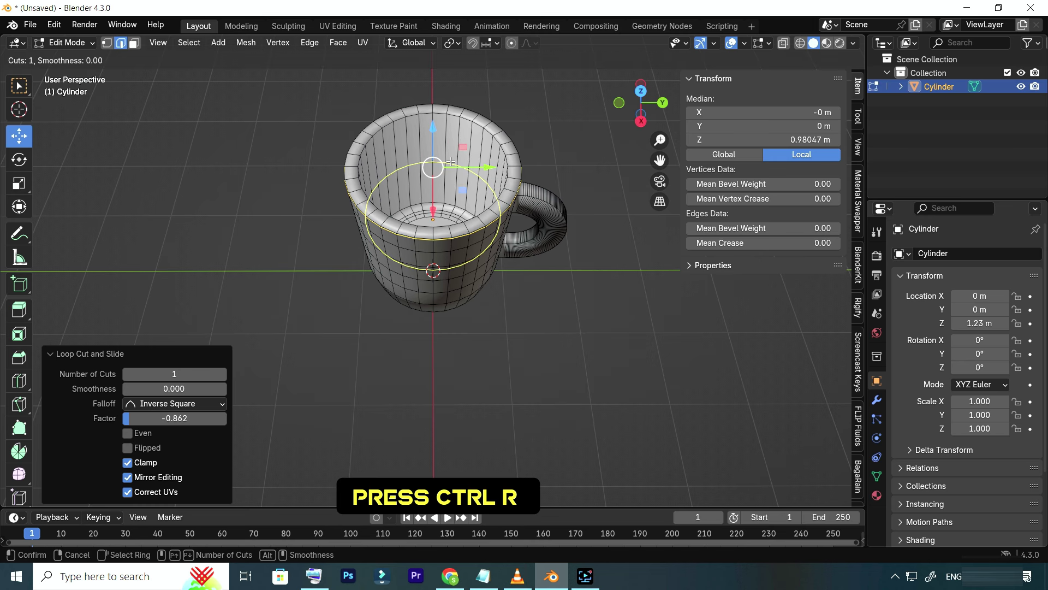
click(451, 157)
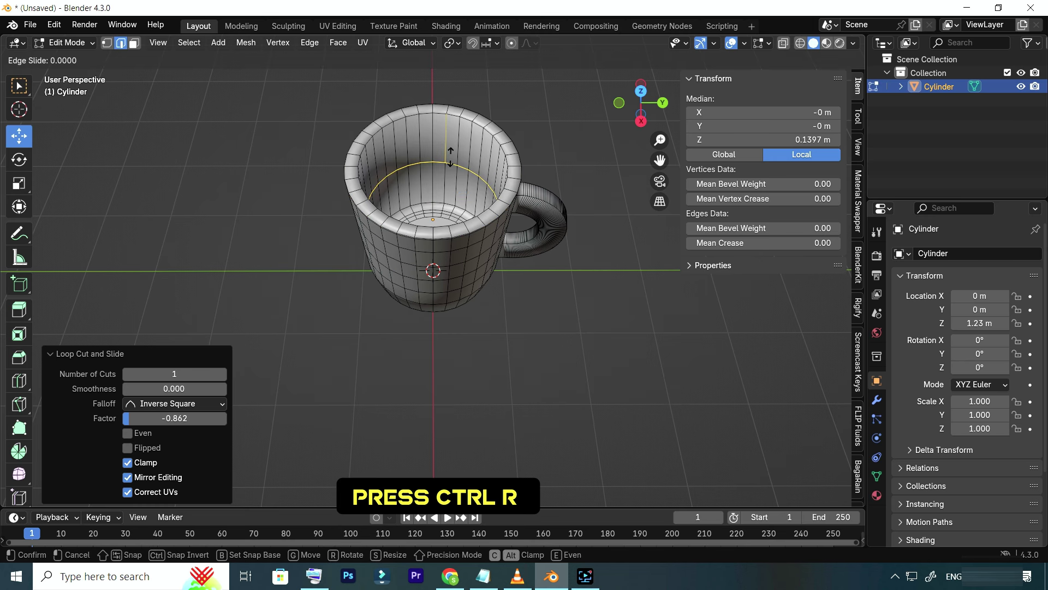
click(433, 109)
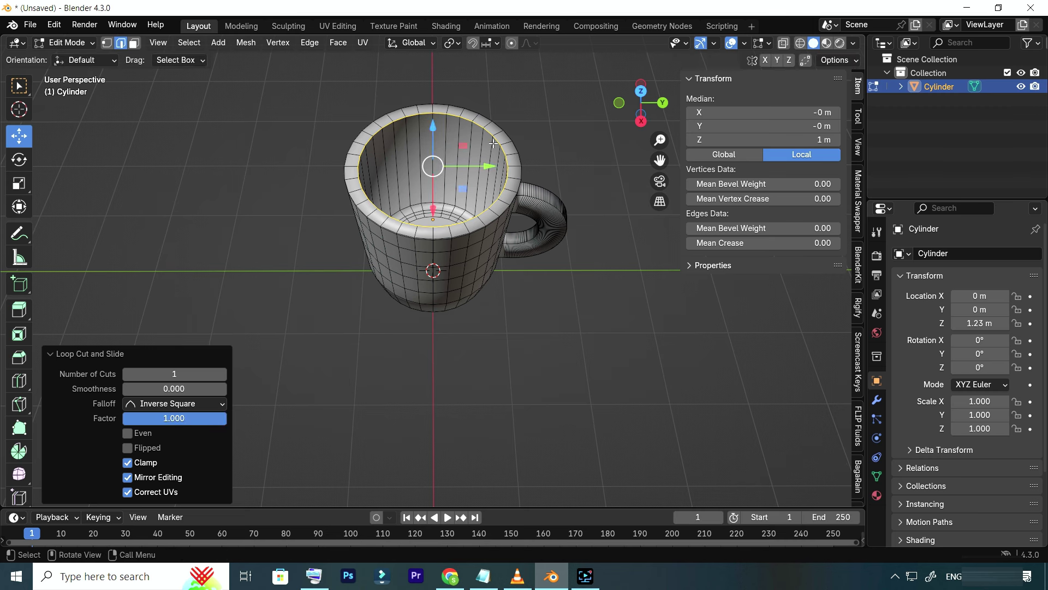
mouse_move(633, 110)
mouse_down()
mouse_move(628, 99)
mouse_move(639, 109)
mouse_up()
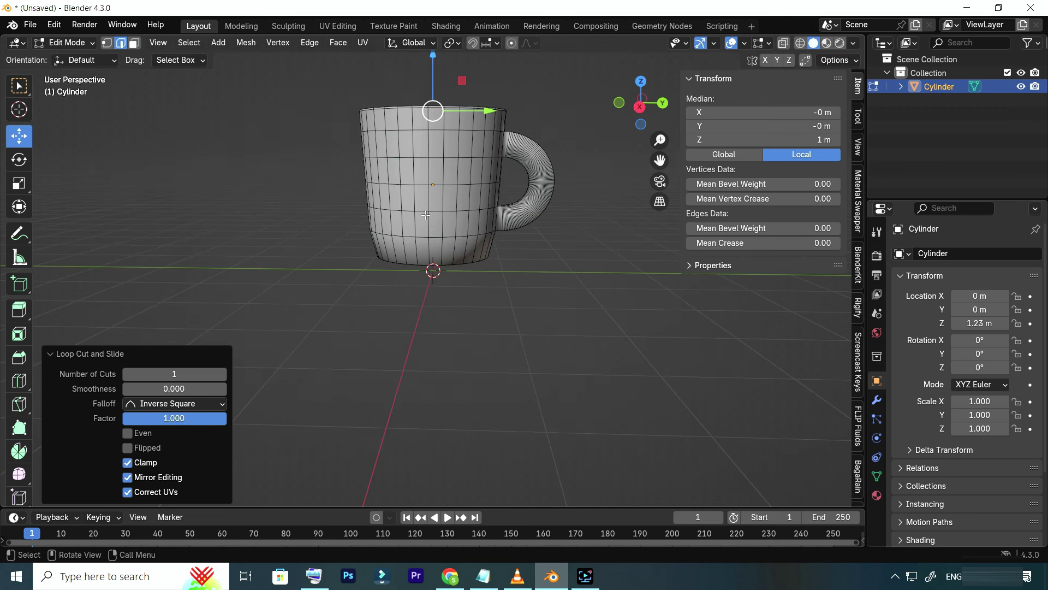
Add a loop cut low on the outer wall near the mug base
key(ctrl+r)
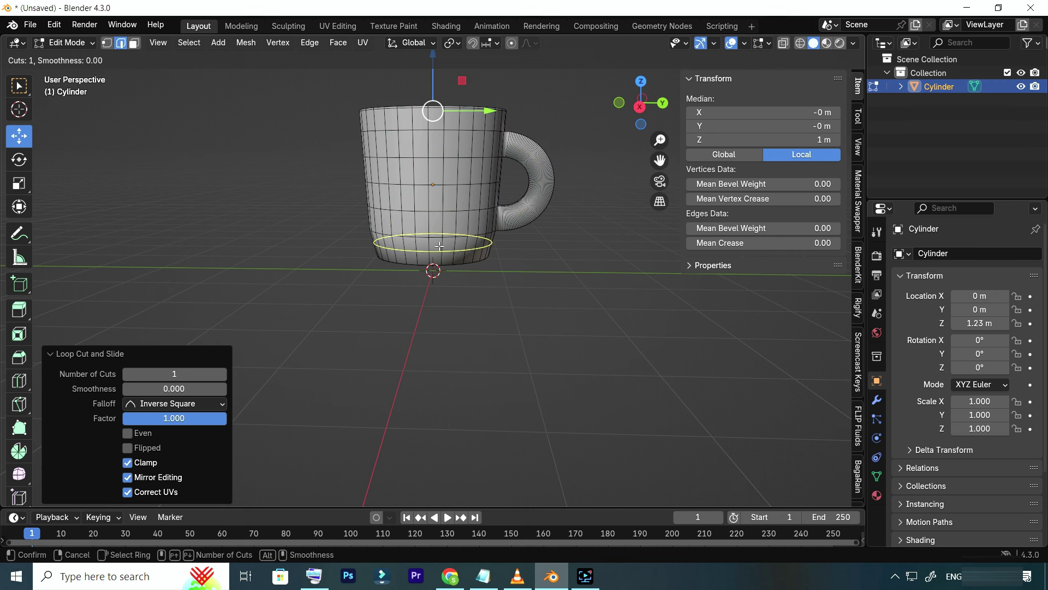
click(439, 243)
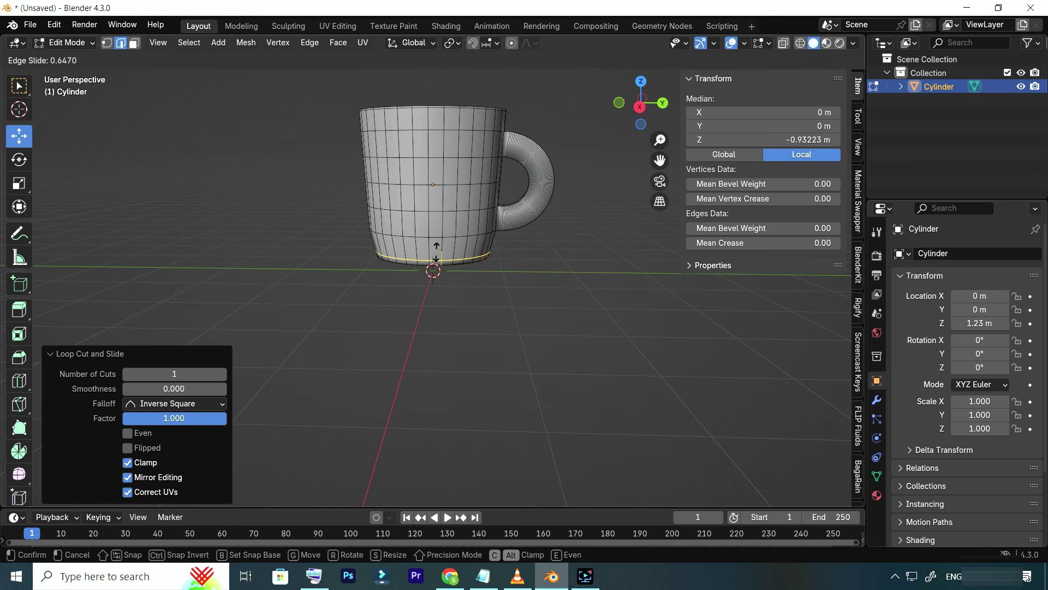
click(489, 265)
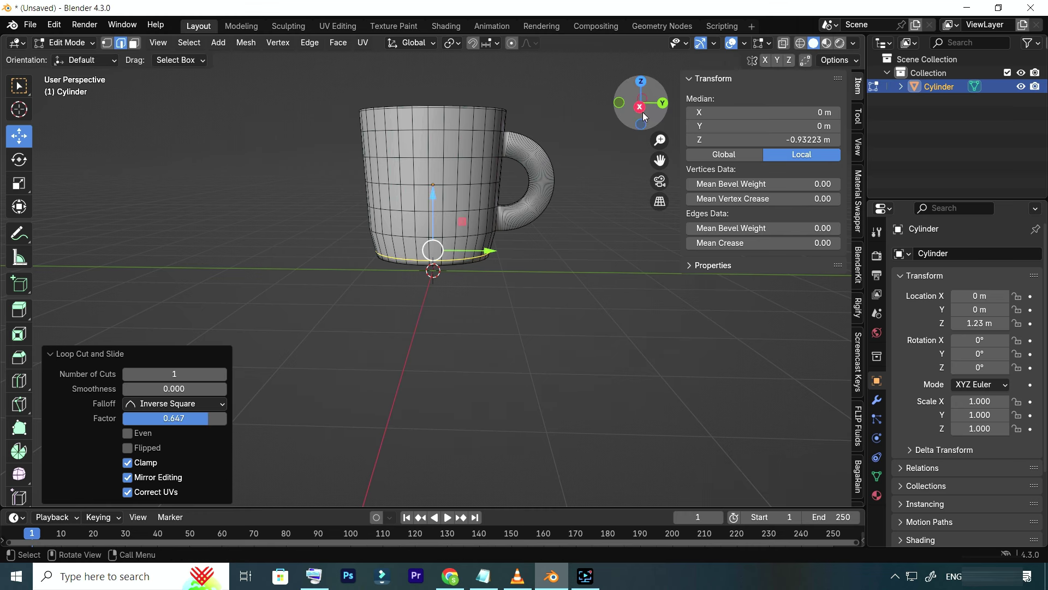
drag(644, 112, 600, 114)
middle_drag(491, 327, 546, 328)
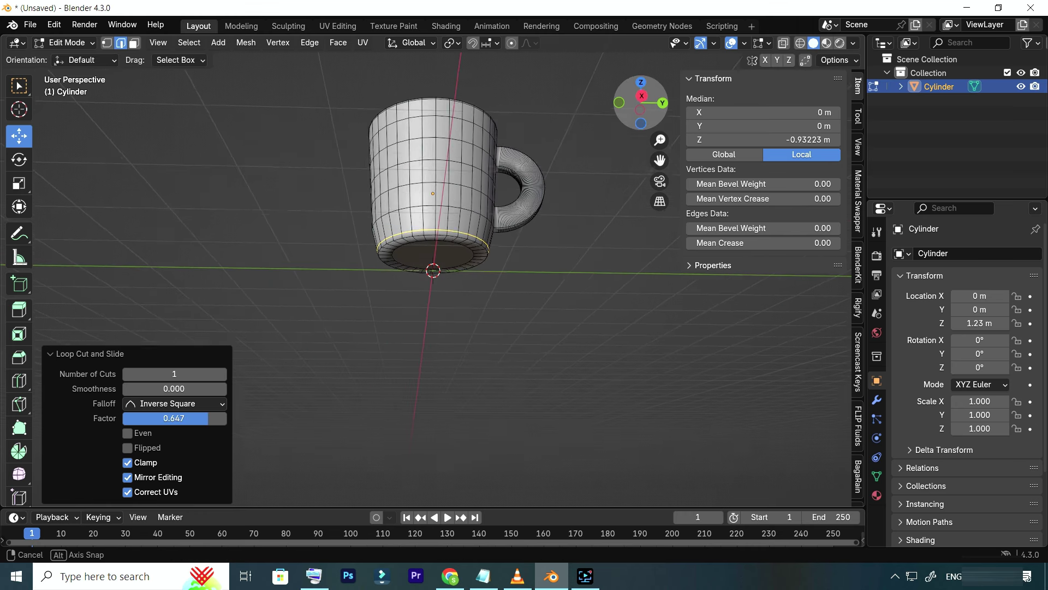
middle_drag(508, 173, 514, 173)
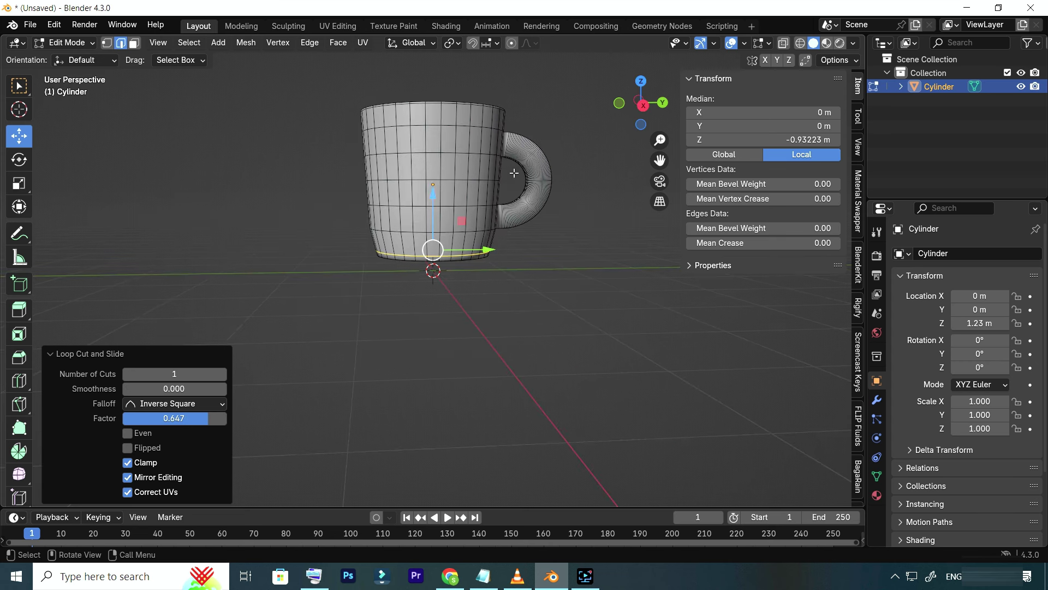
Add another horizontal loop cut across the mug body
key(ctrl+r)
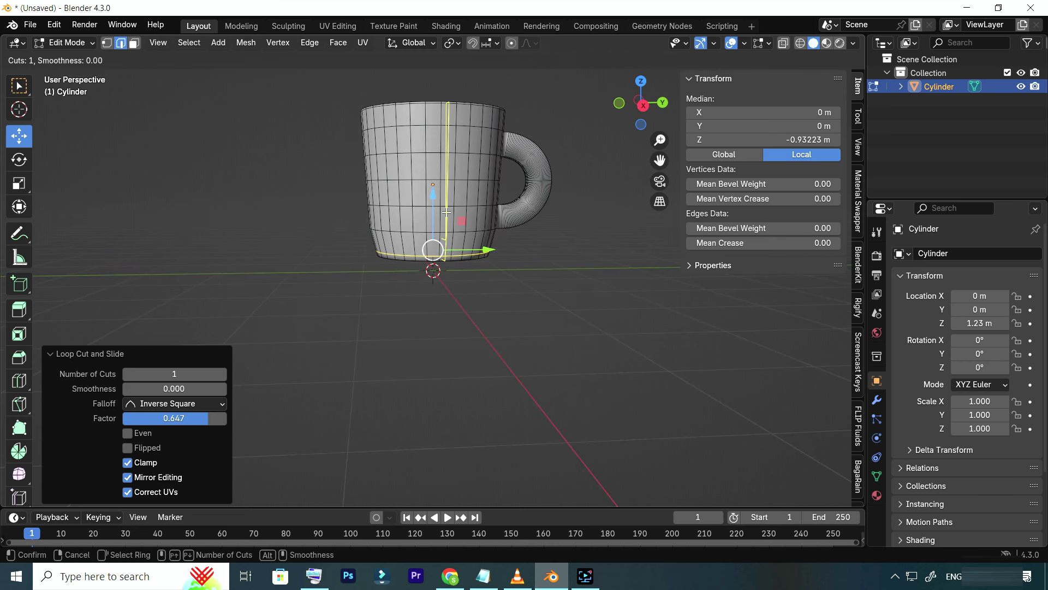
click(440, 199)
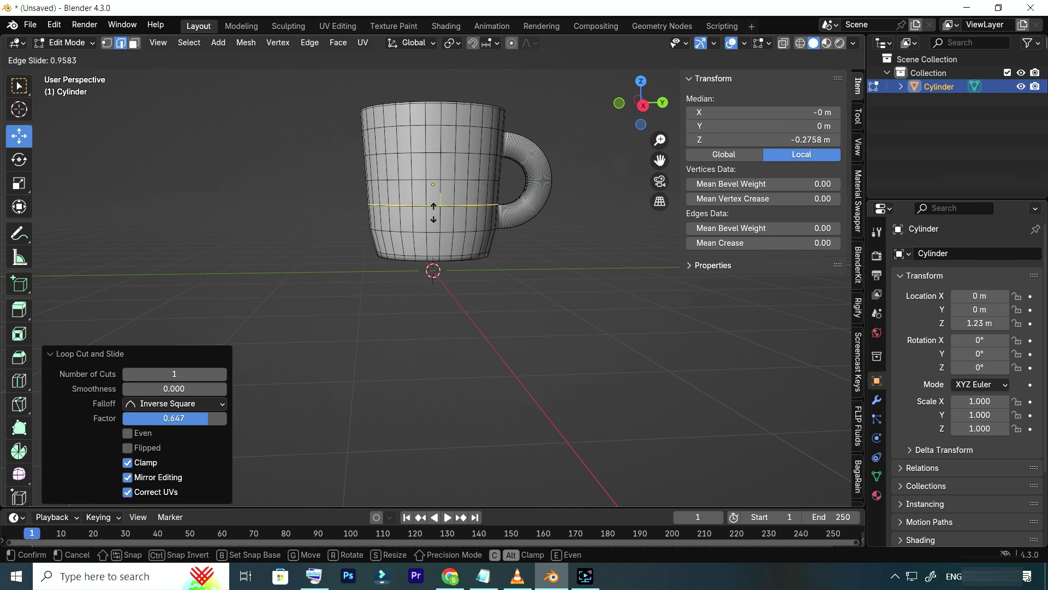
click(433, 213)
Try moving the bottom edge loop along Z, undo it, and deselect everything
alt+click(456, 254)
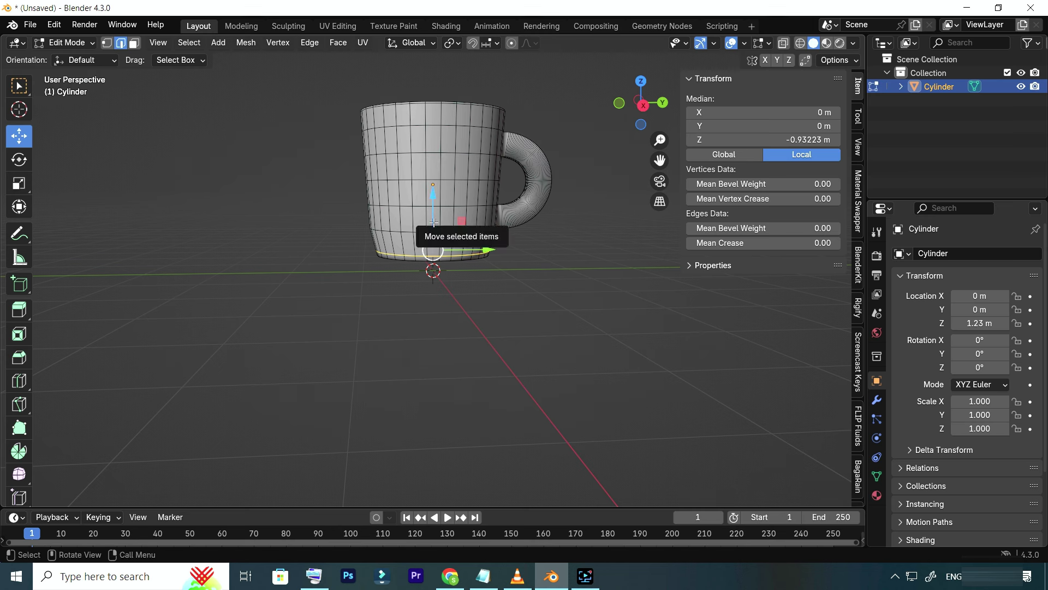
drag(432, 194, 432, 211)
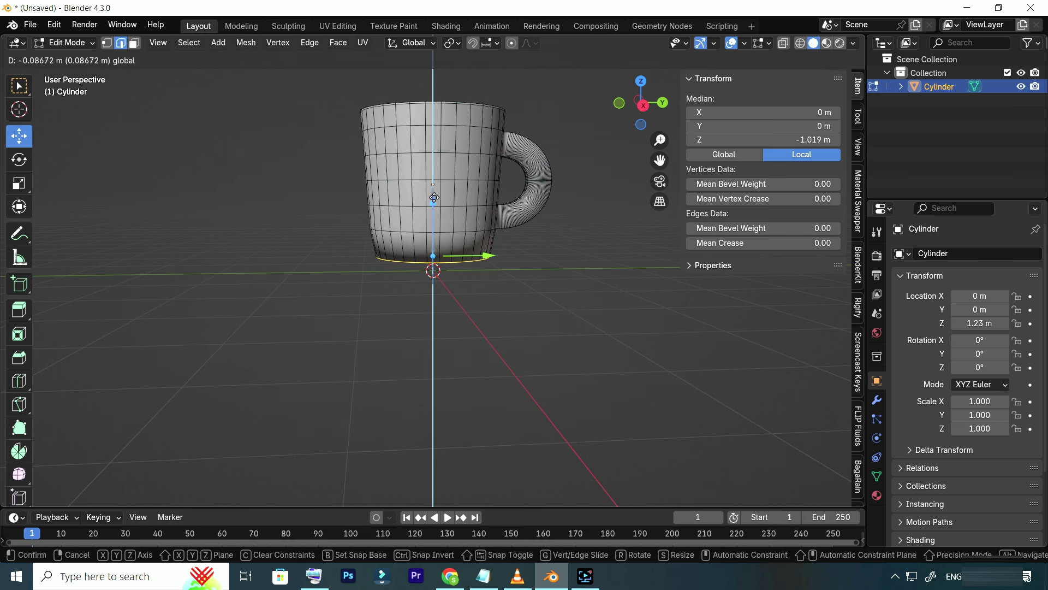
drag(432, 211, 437, 205)
key(ctrl+z)
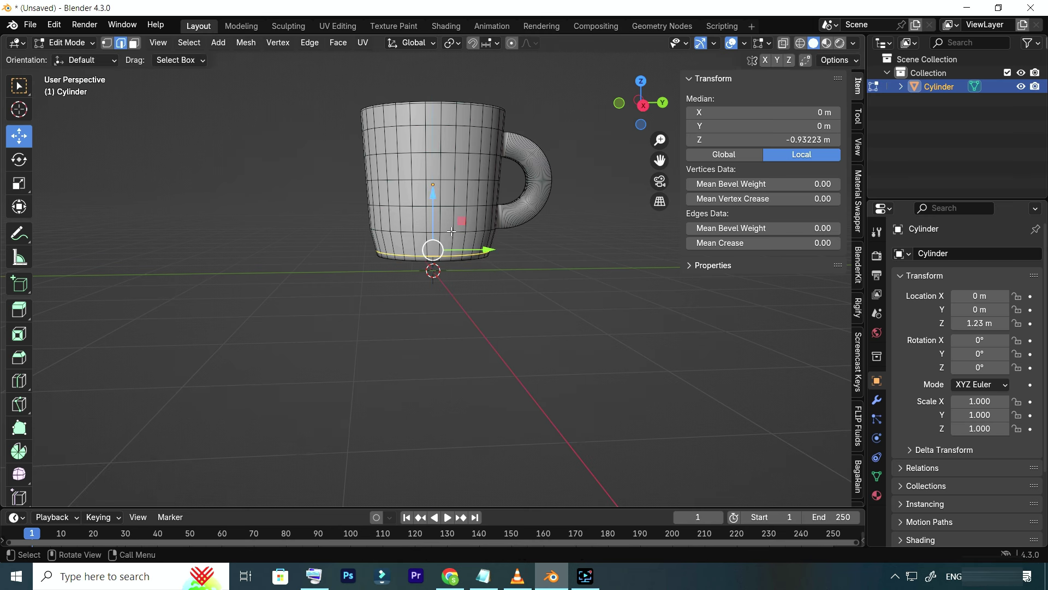
drag(434, 195, 434, 194)
key(ctrl+z)
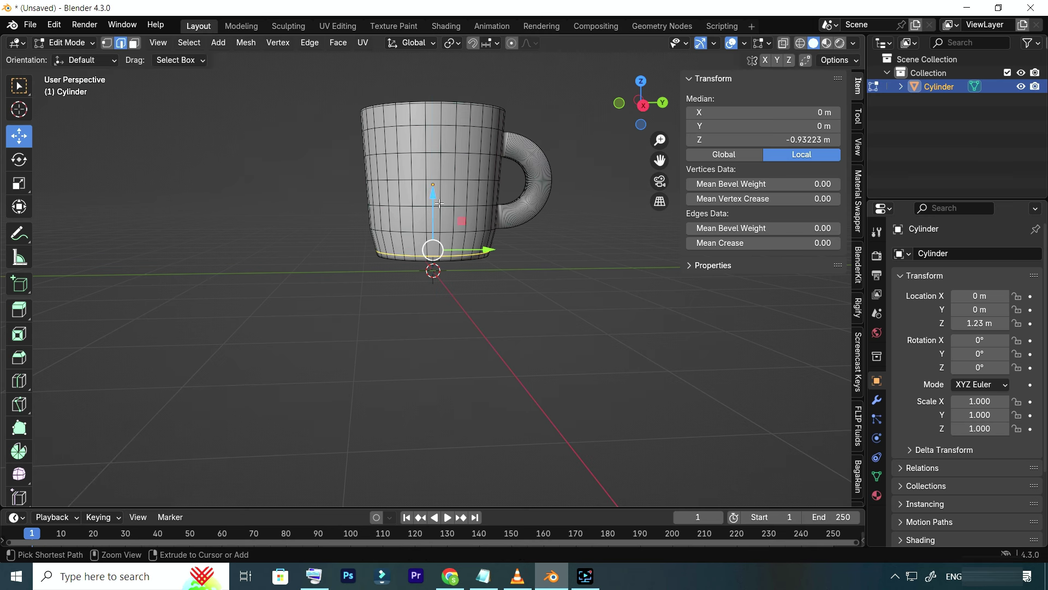
click(552, 280)
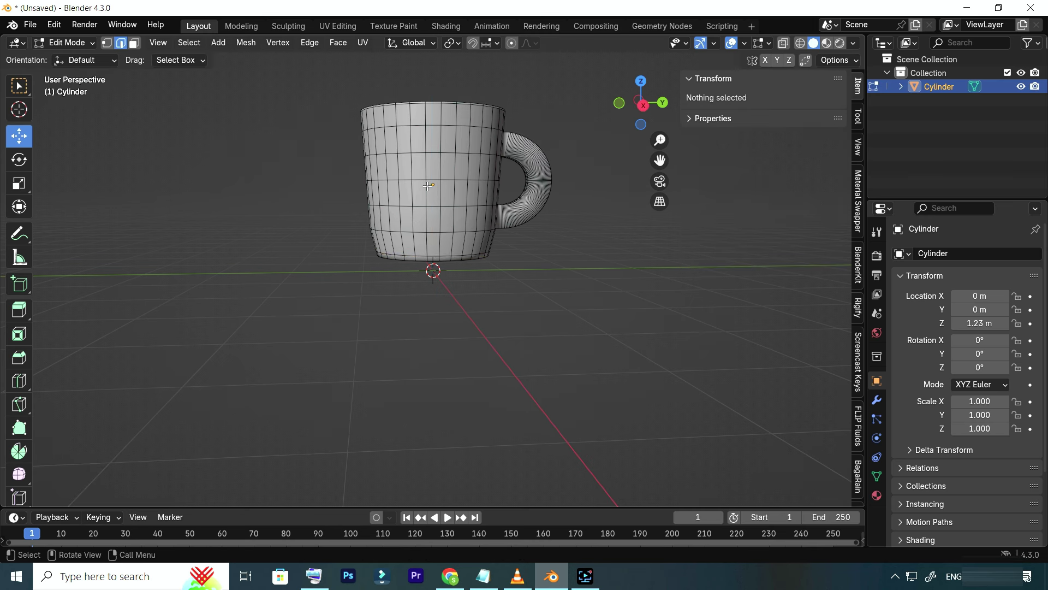
Add a loop cut on the lower body, clear the selection, and return to Object Mode
key(ctrl+r)
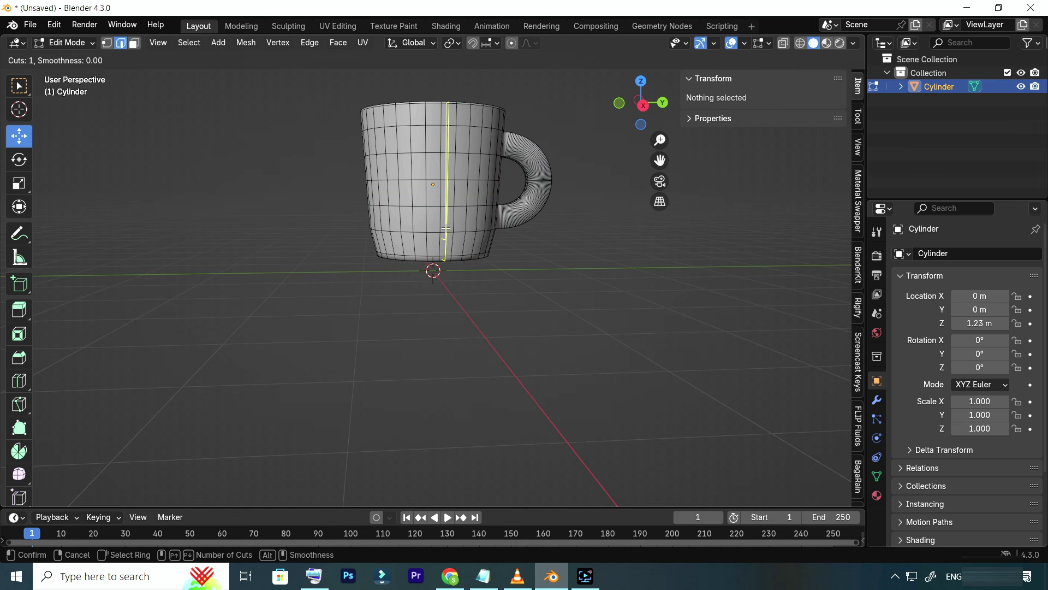
click(458, 240)
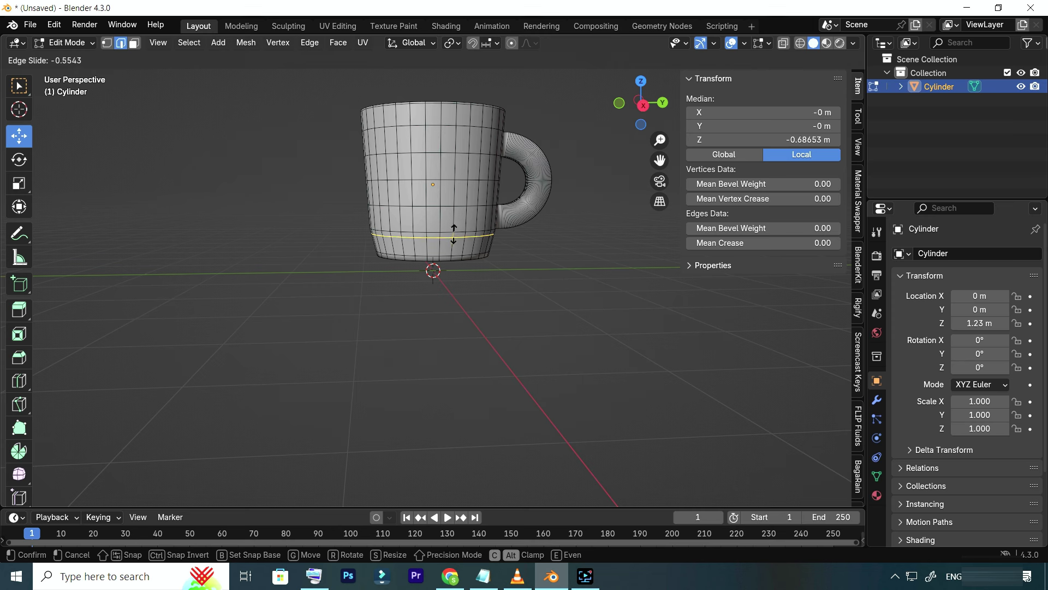
click(459, 243)
key(alt+a)
ctrl+click(441, 194)
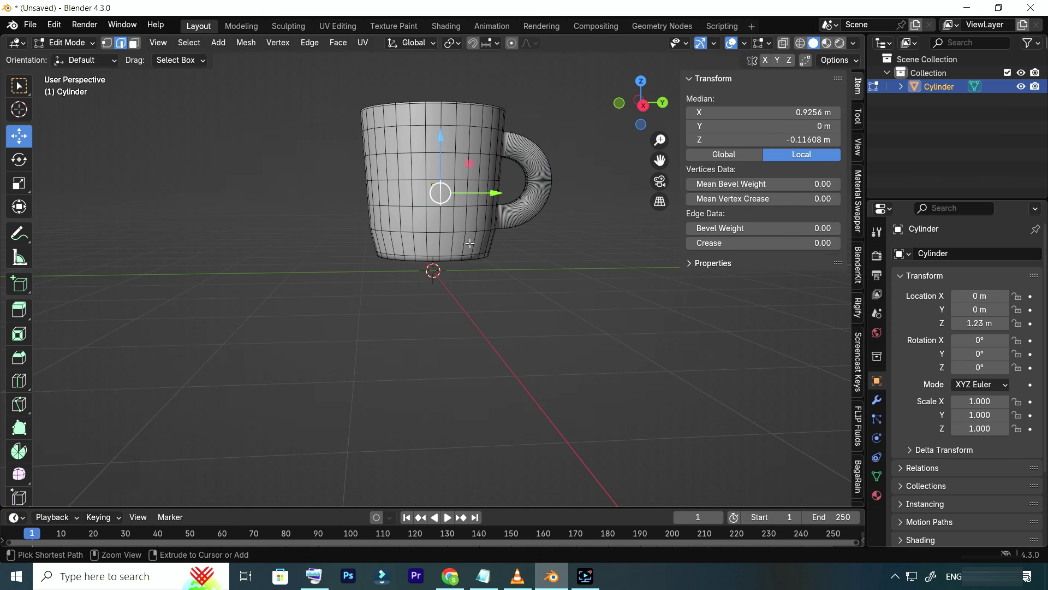
mouse_move(621, 109)
mouse_down()
mouse_move(636, 139)
mouse_move(639, 112)
mouse_up()
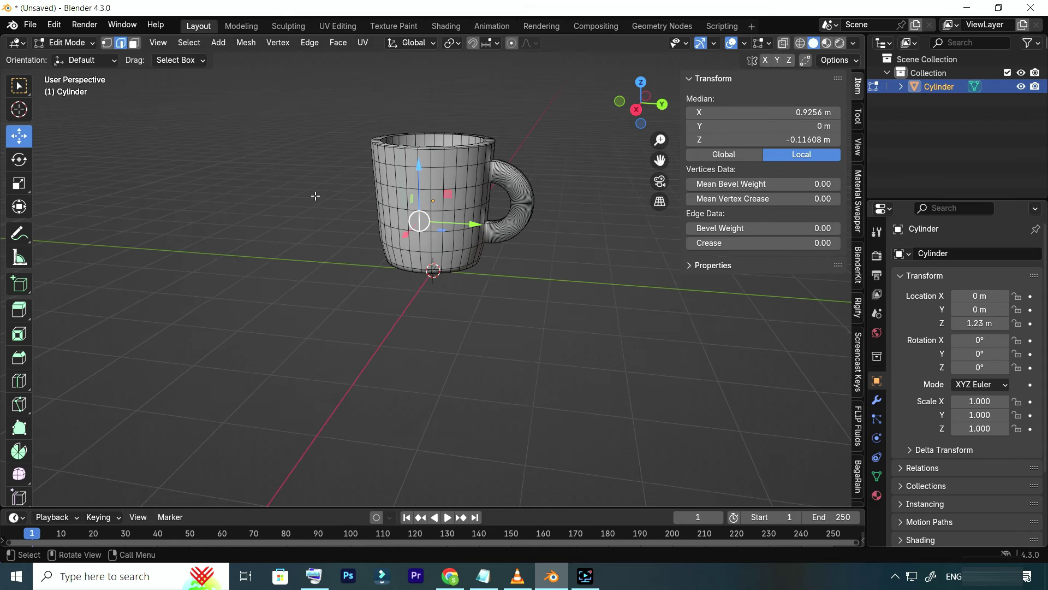
click(85, 41)
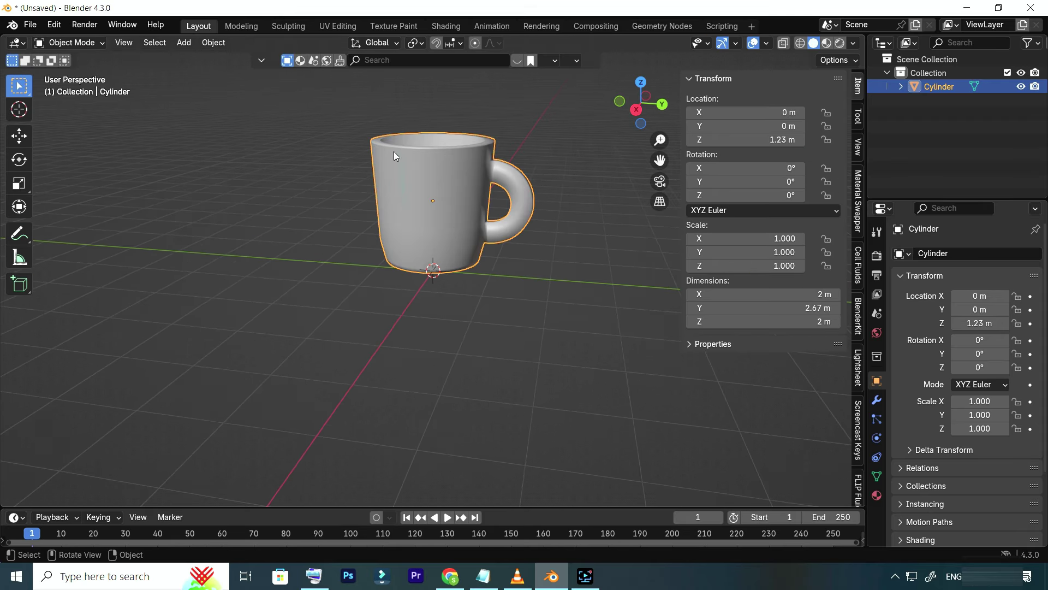
In Edit Mode, loop cut through body and handle at factor -0.976, then back to Object Mode
mouse_move(617, 115)
mouse_down()
mouse_move(688, 104)
mouse_move(650, 106)
mouse_up()
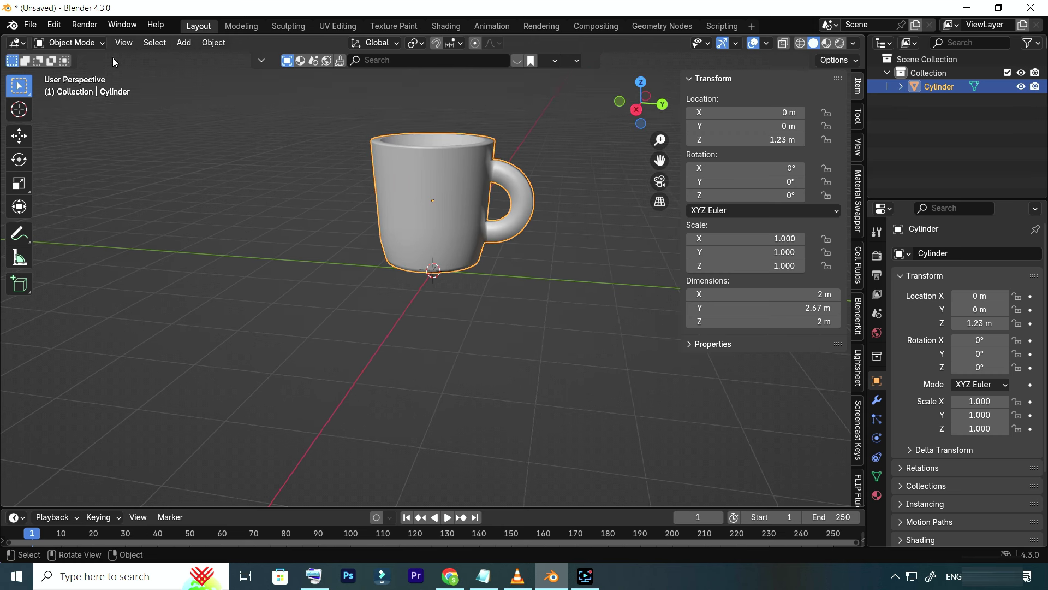
click(93, 43)
click(71, 73)
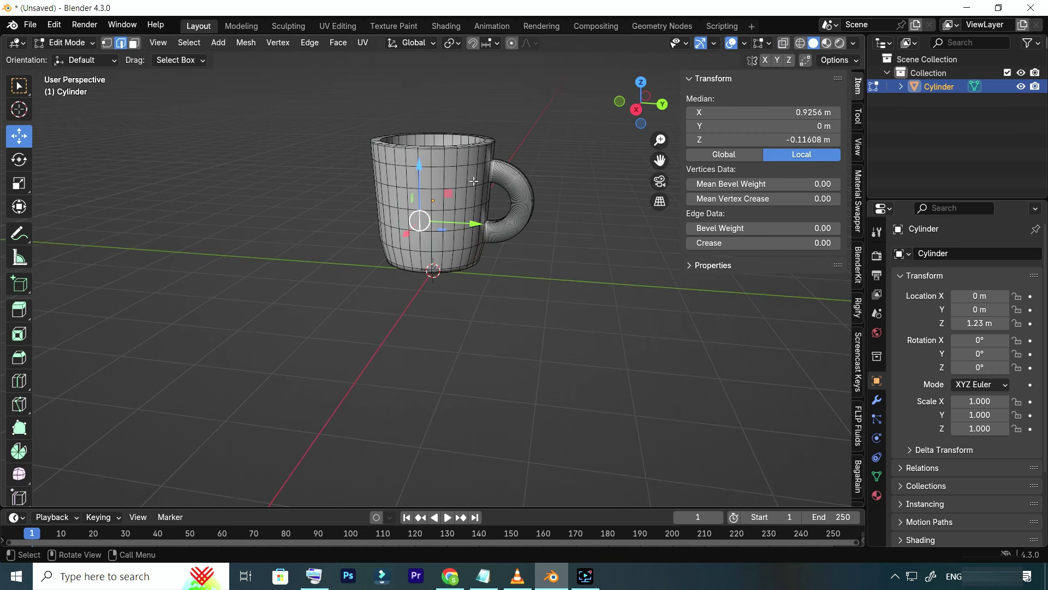
key(ctrl+r)
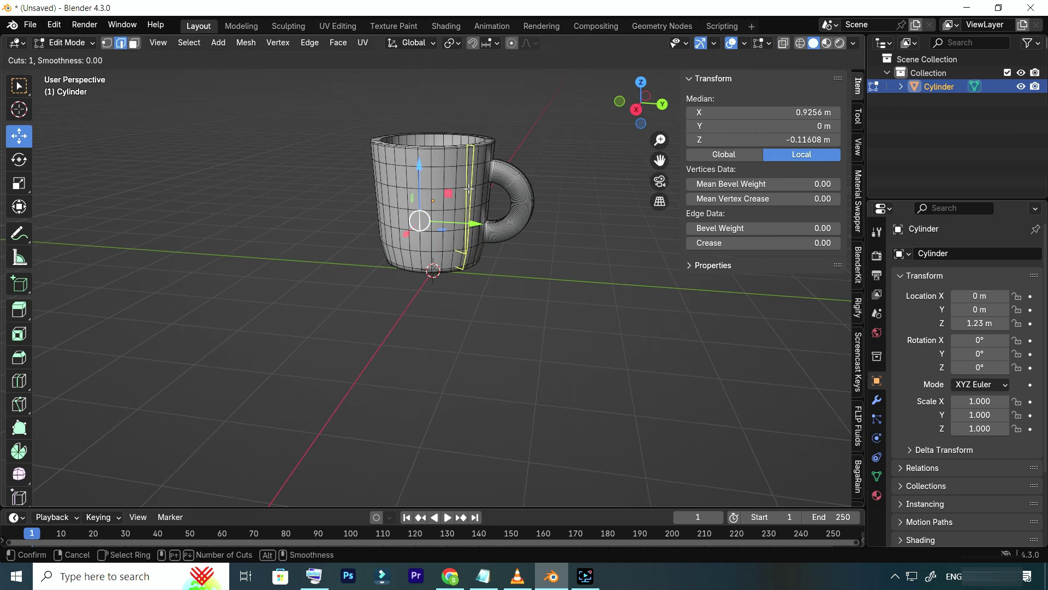
click(492, 179)
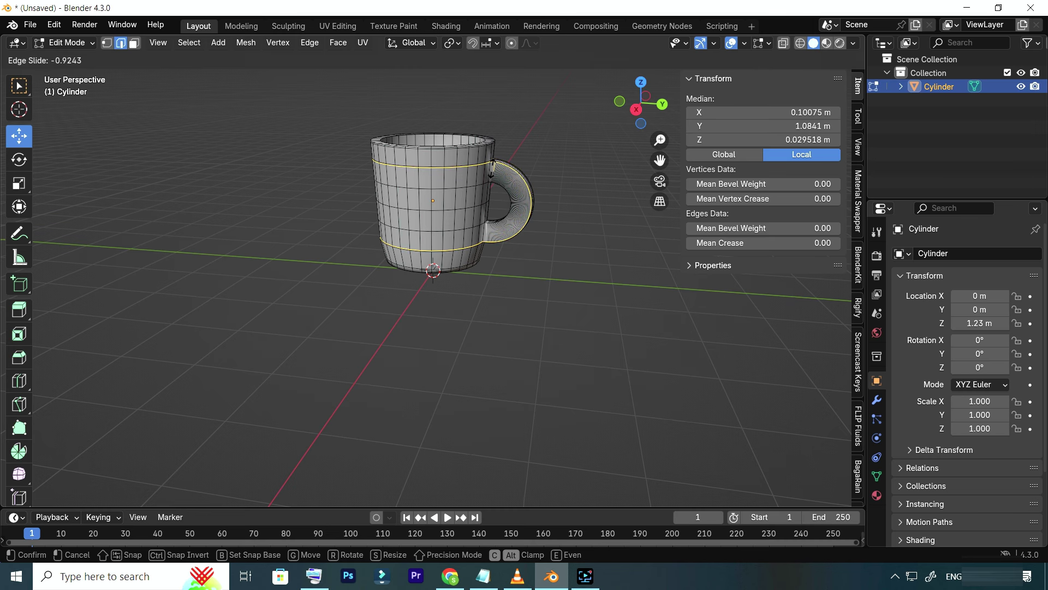
click(492, 169)
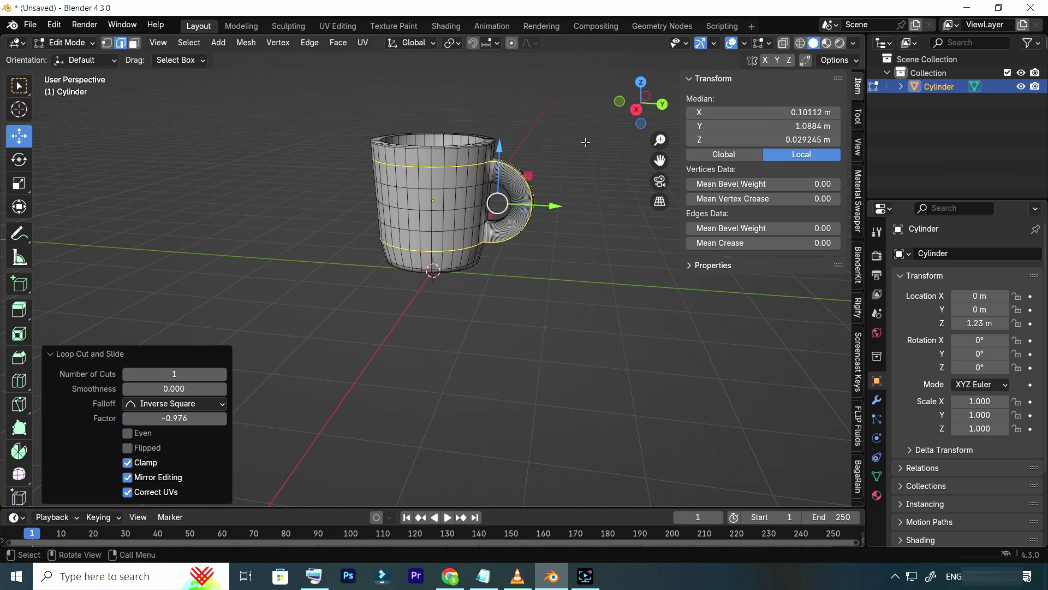
mouse_move(622, 107)
mouse_down()
mouse_move(595, 109)
mouse_move(599, 127)
mouse_up()
click(66, 42)
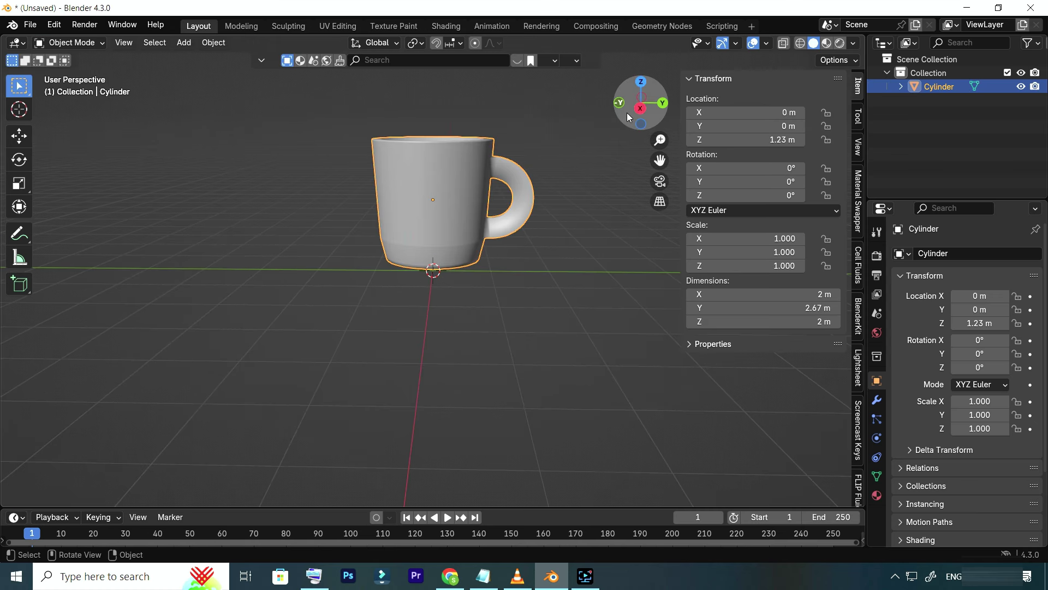
In Edit Mode, add a loop cut near the mug base and nudge it slightly
mouse_move(623, 109)
mouse_down()
mouse_move(595, 112)
mouse_move(579, 93)
mouse_move(507, 224)
mouse_up()
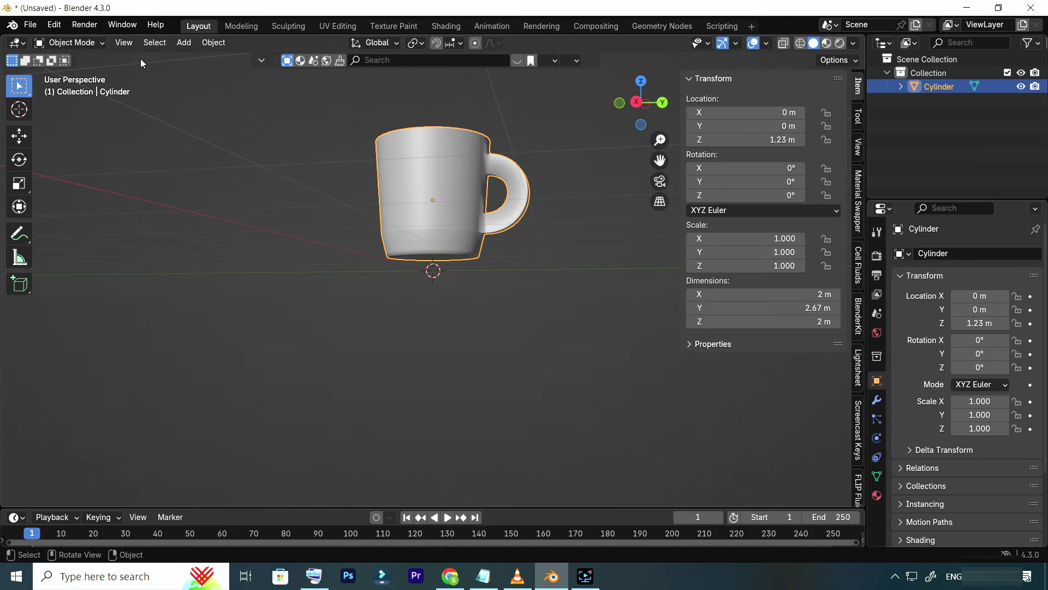
click(69, 42)
click(66, 74)
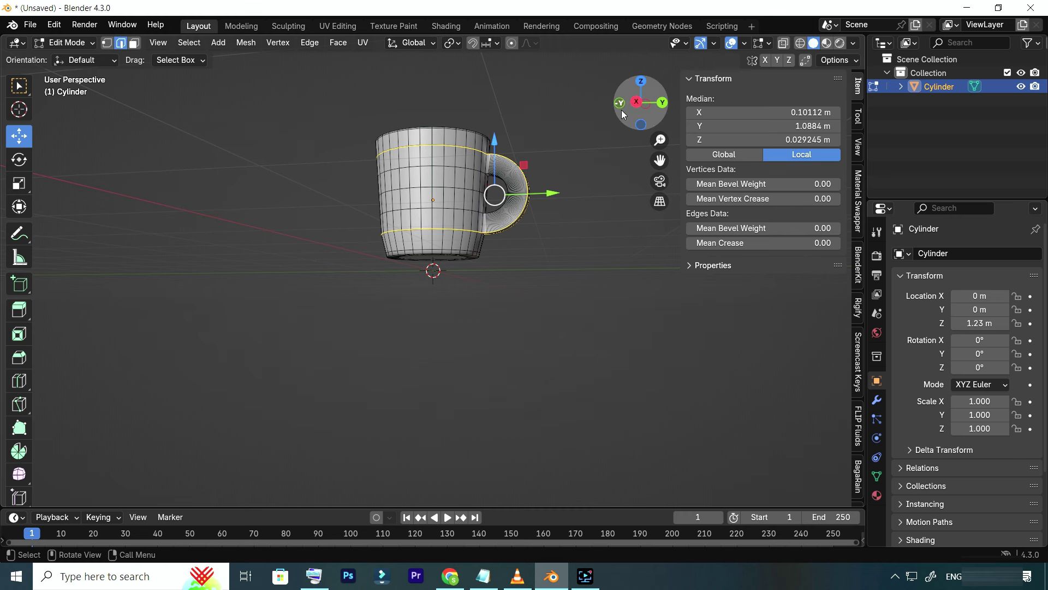
mouse_move(623, 114)
mouse_down()
mouse_move(628, 71)
mouse_move(641, 104)
mouse_up()
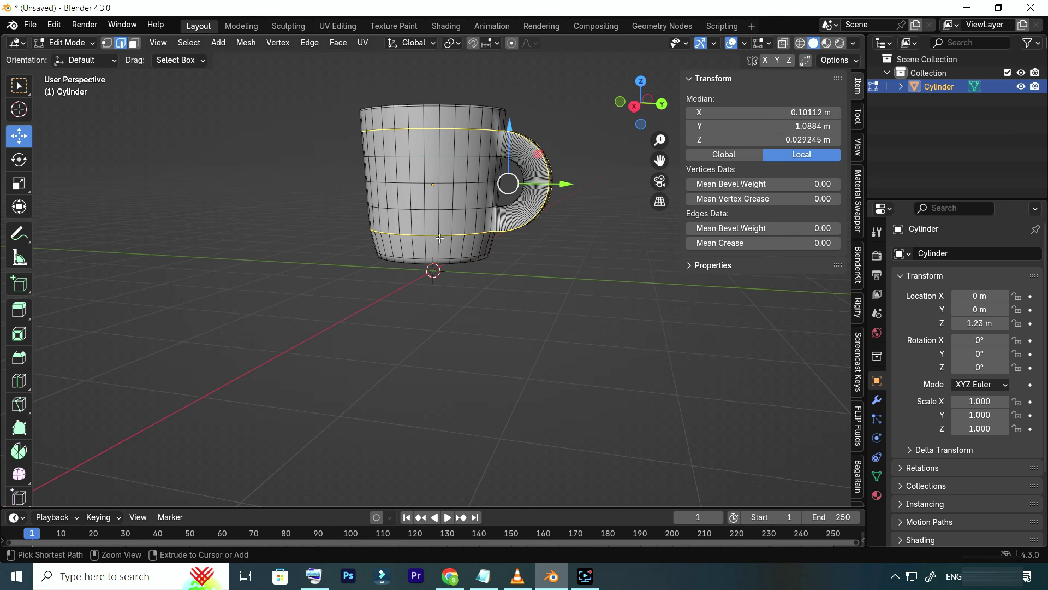
key(ctrl+r)
click(435, 251)
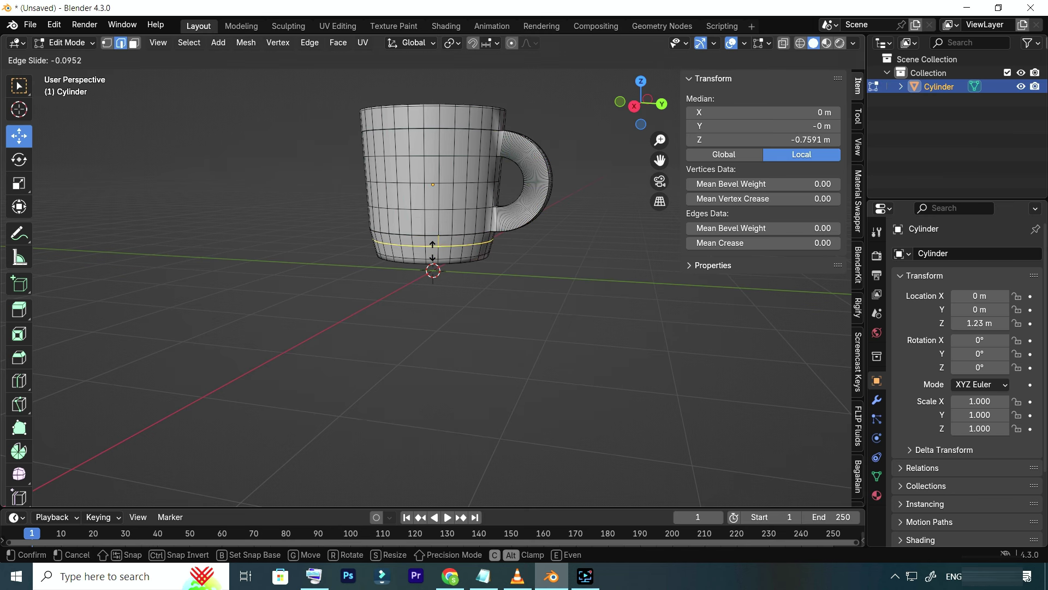
click(433, 252)
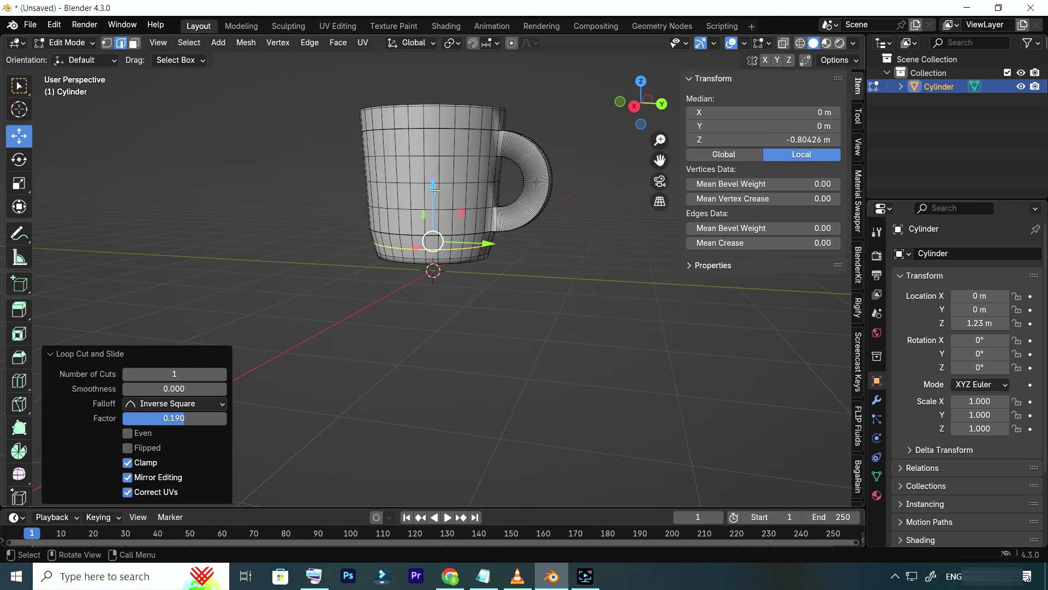
drag(434, 189, 432, 192)
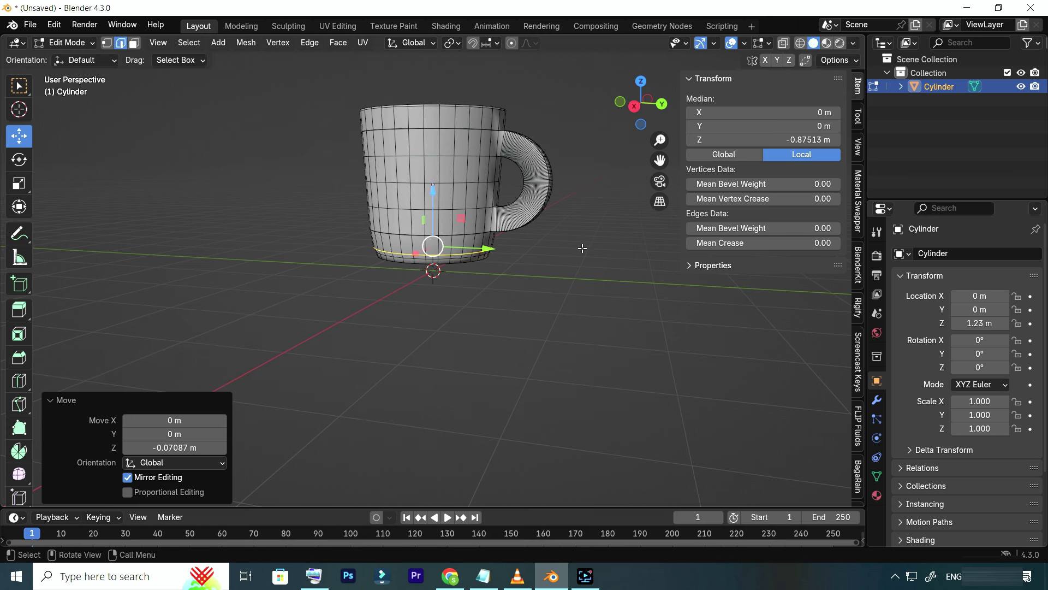
click(540, 213)
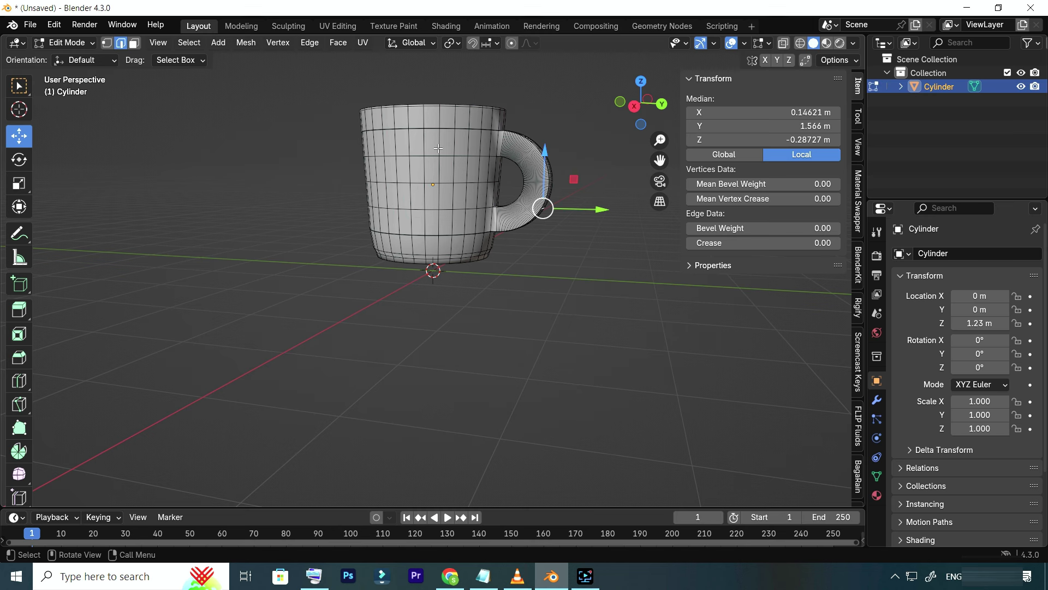
Cut a loop just below the rim at factor -0.200 and raise it about 0.112 m on Z
key(ctrl+r)
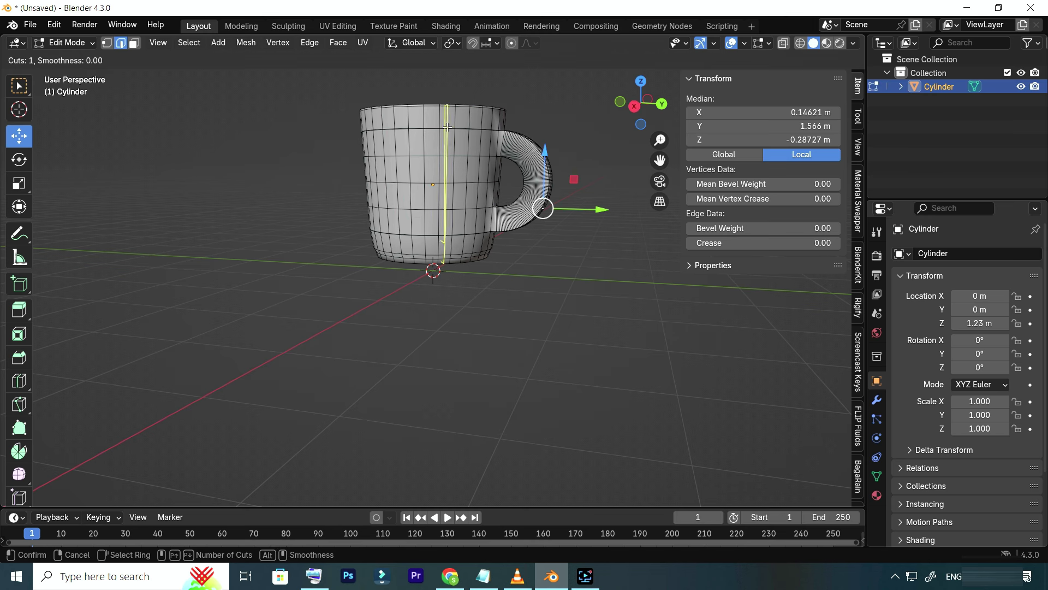
click(440, 123)
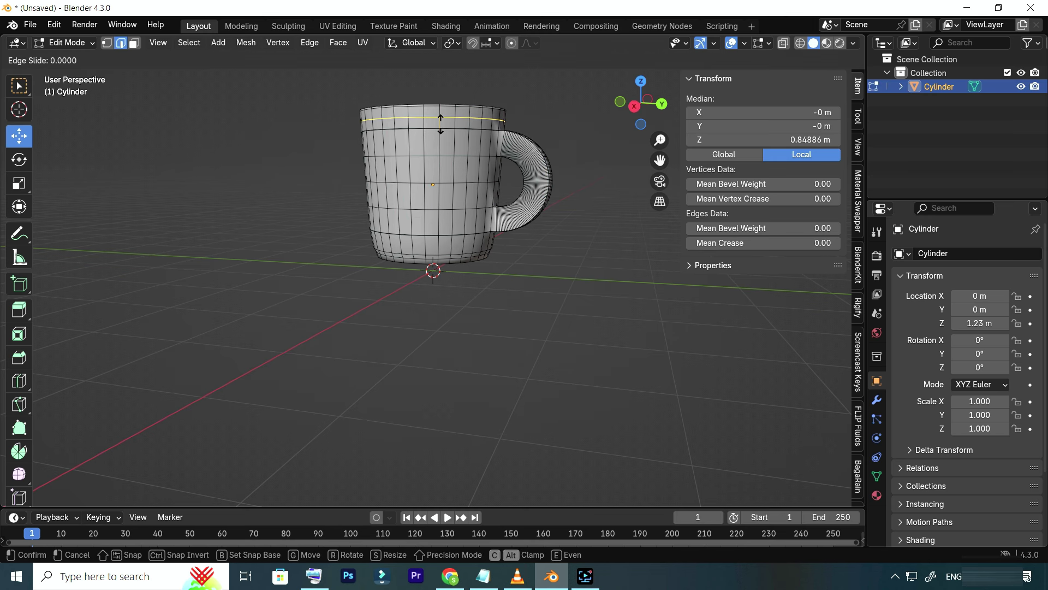
click(438, 105)
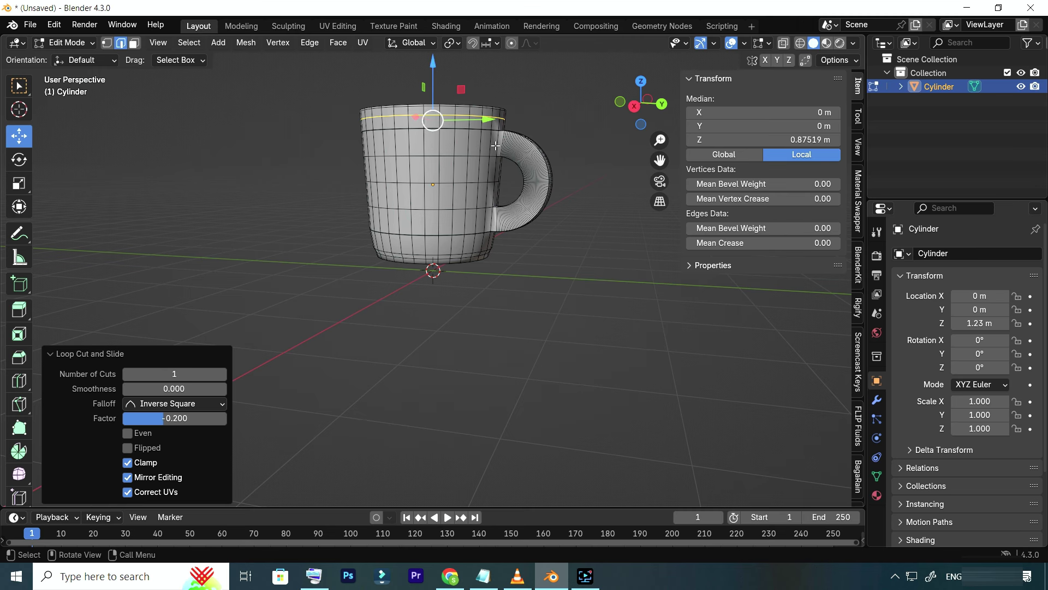
drag(638, 106, 572, 151)
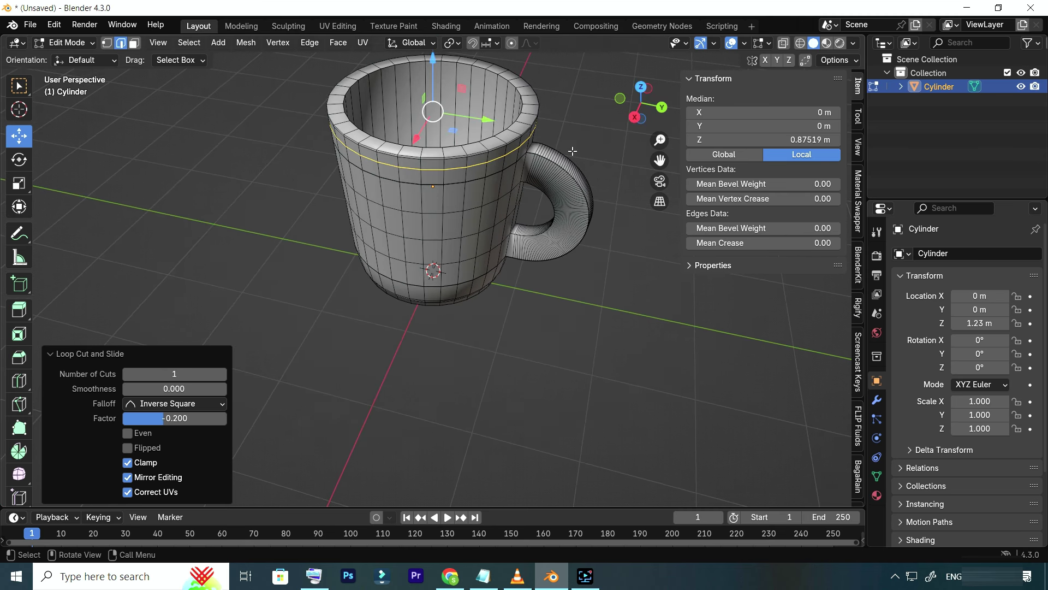
scroll(573, 150, down, 1)
drag(436, 91, 433, 82)
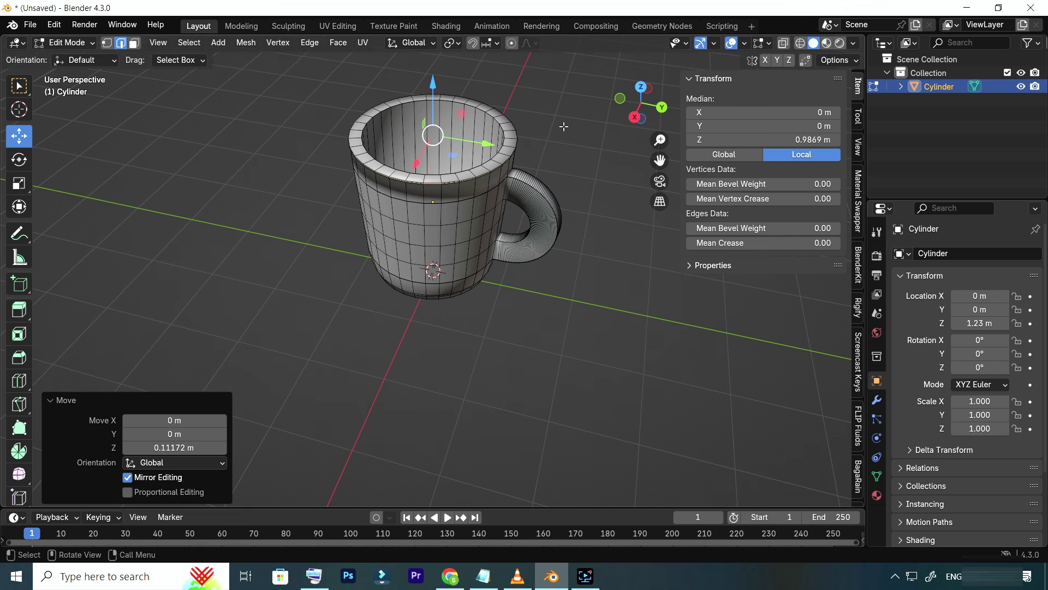
key(alt+a)
drag(627, 105, 629, 104)
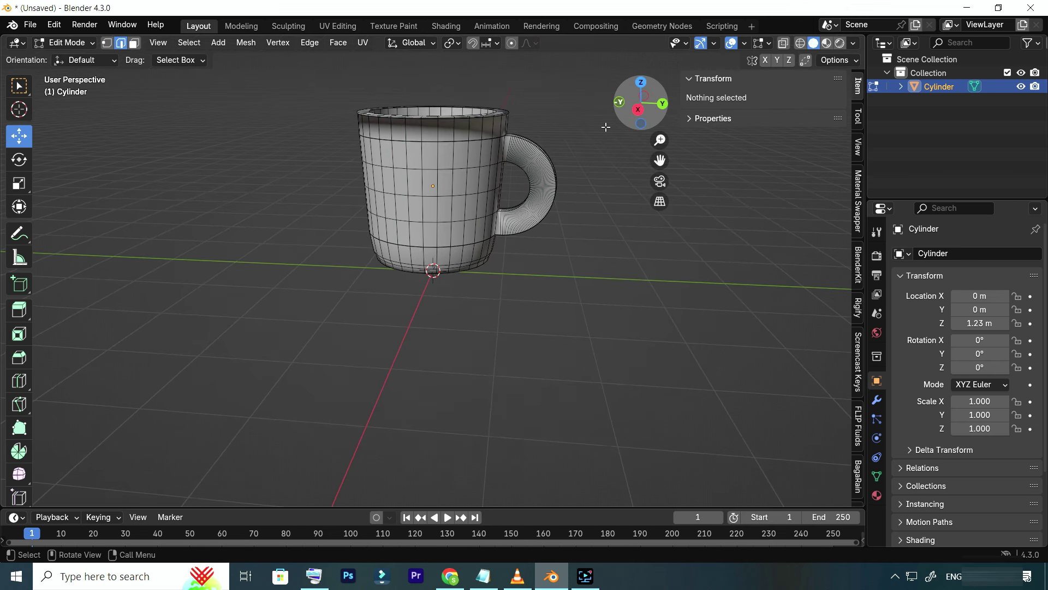
Add a loop cut around the mug body and nudge it slightly upward
scroll(525, 204, down, 2)
key(ctrl+r)
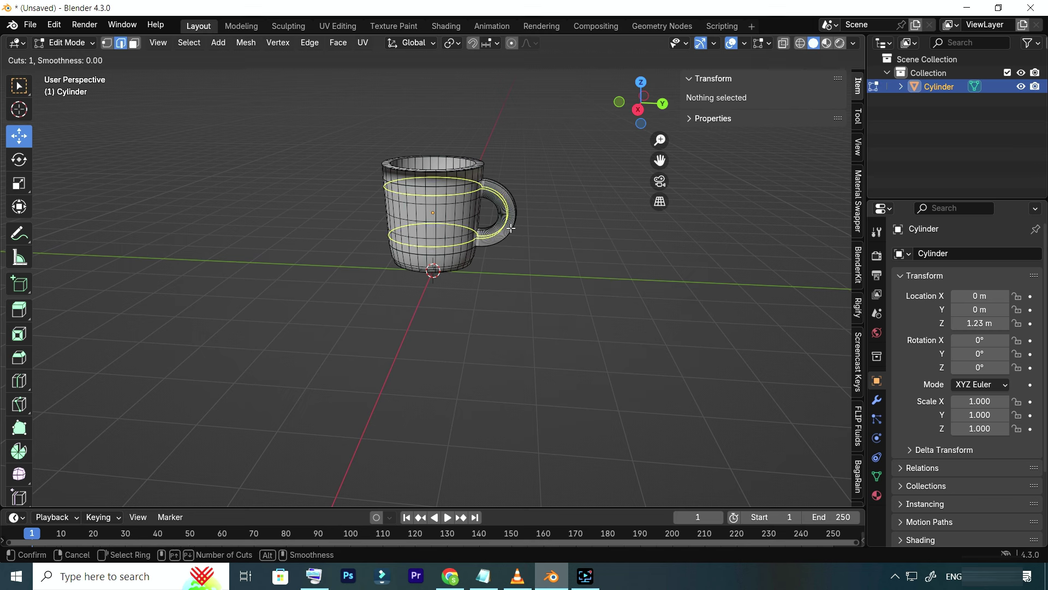
click(507, 227)
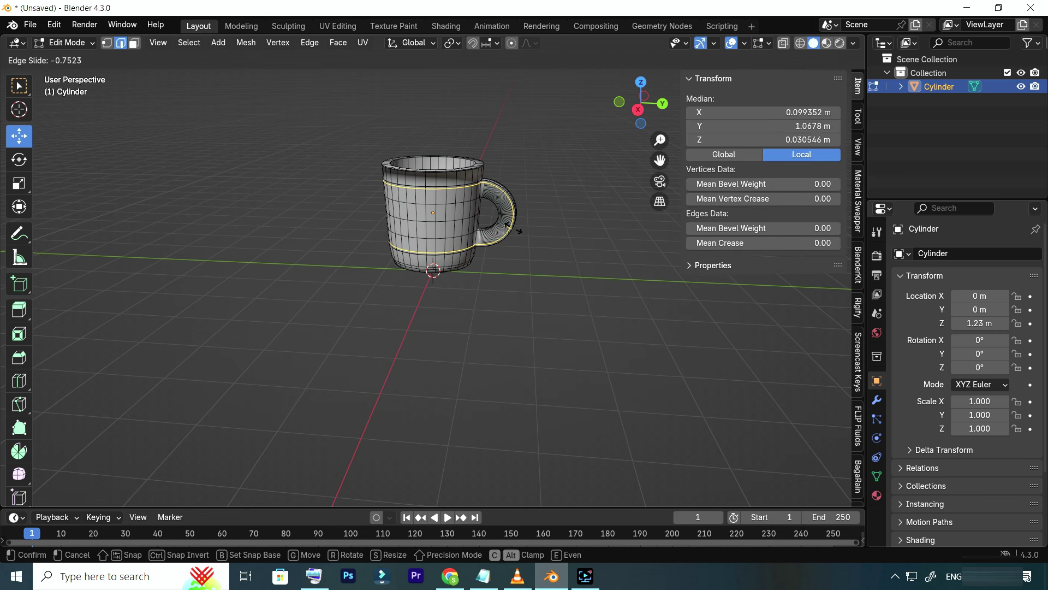
click(514, 228)
mouse_move(540, 219)
mouse_down()
mouse_move(549, 216)
mouse_move(532, 218)
mouse_up()
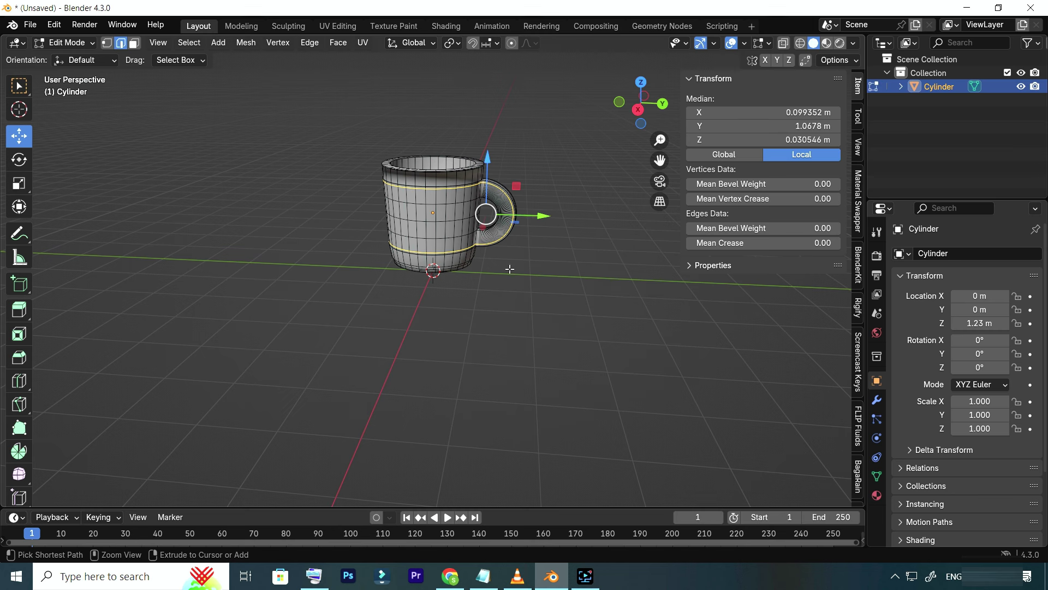
drag(487, 159, 488, 157)
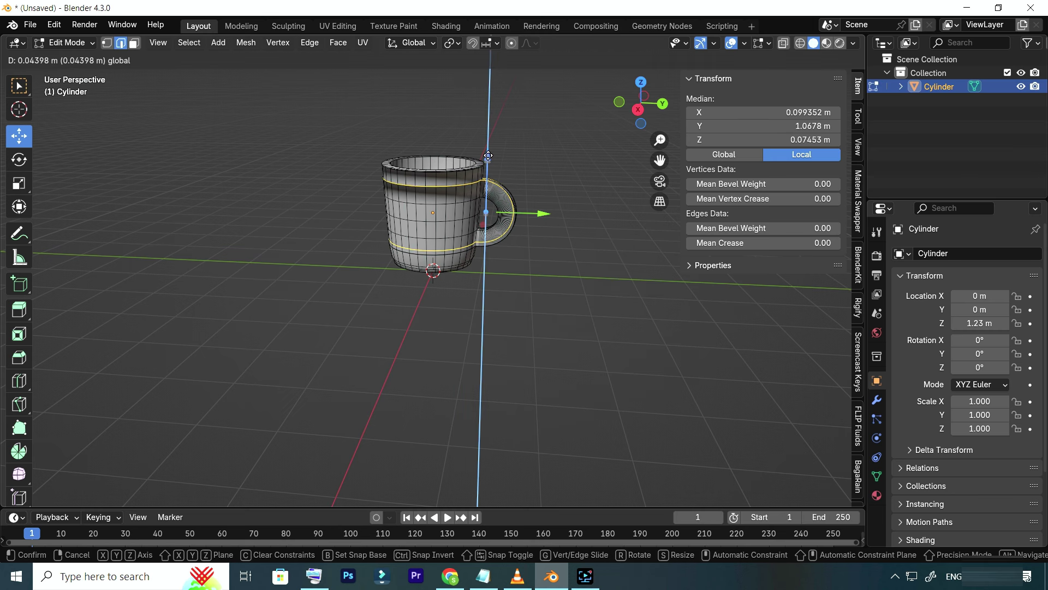
click(520, 228)
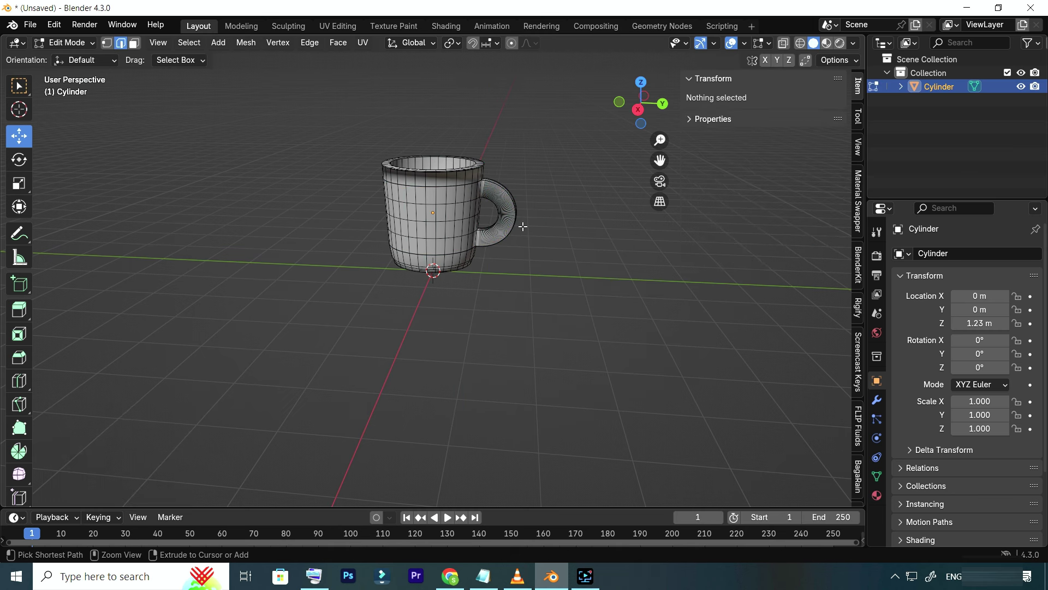
Add a loop near the mug's base and lower it about 0.117 m toward the bottom edge
key(ctrl+r)
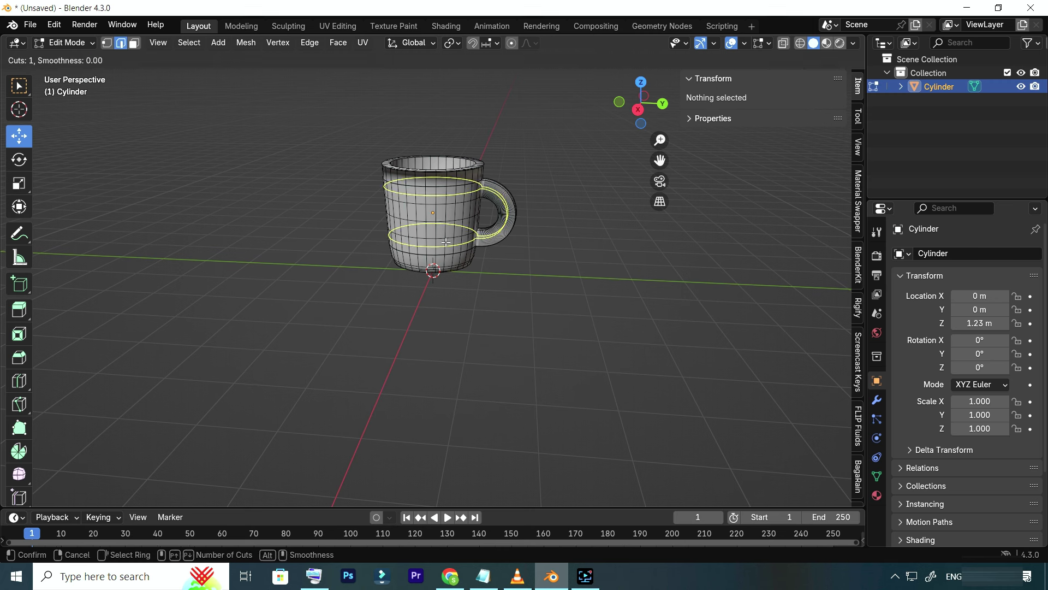
click(431, 257)
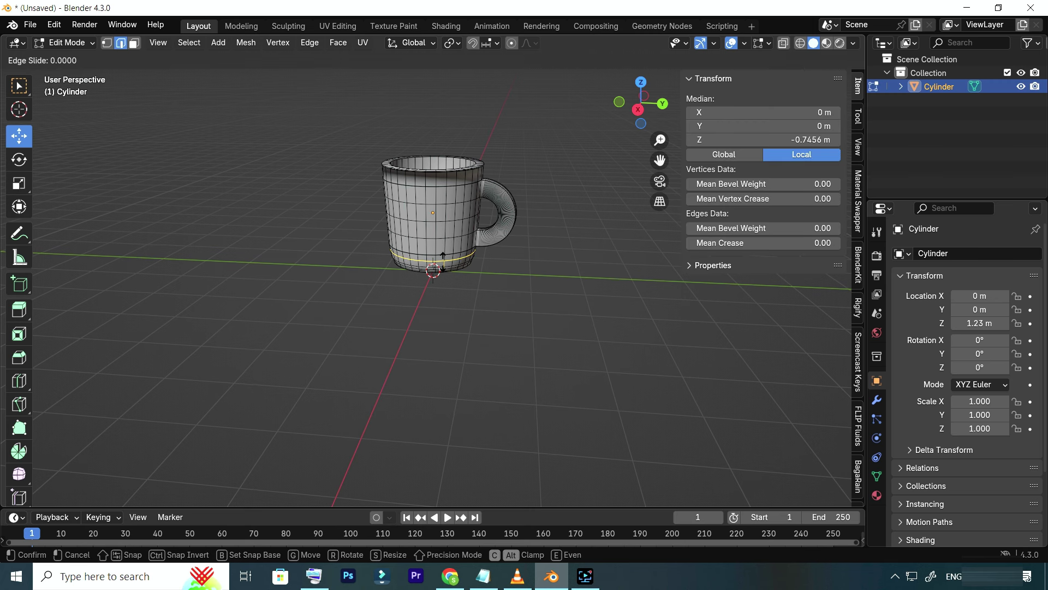
click(436, 254)
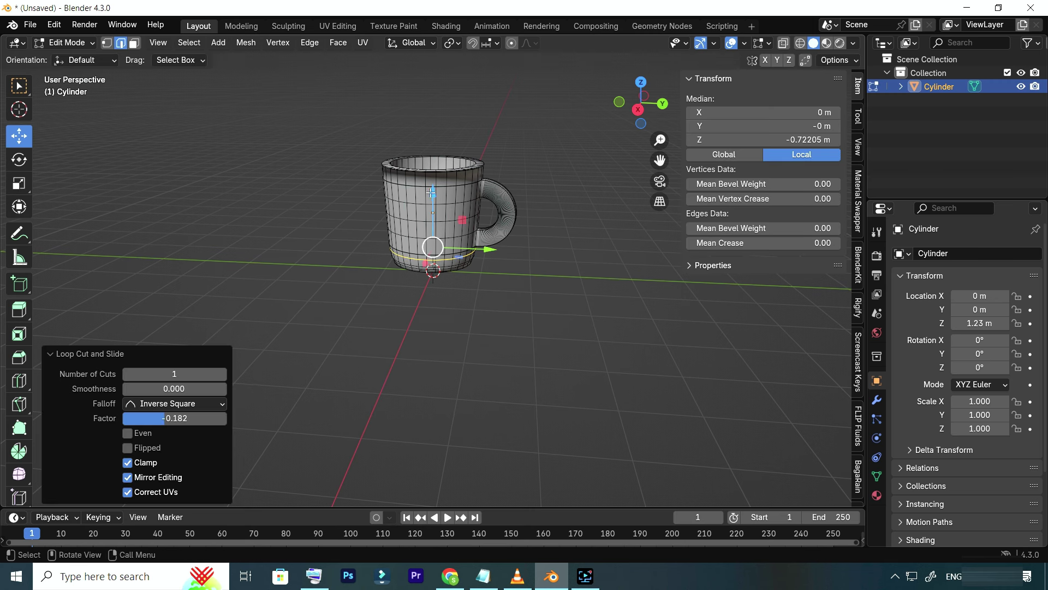
drag(431, 193, 431, 202)
click(588, 245)
scroll(579, 236, up, 2)
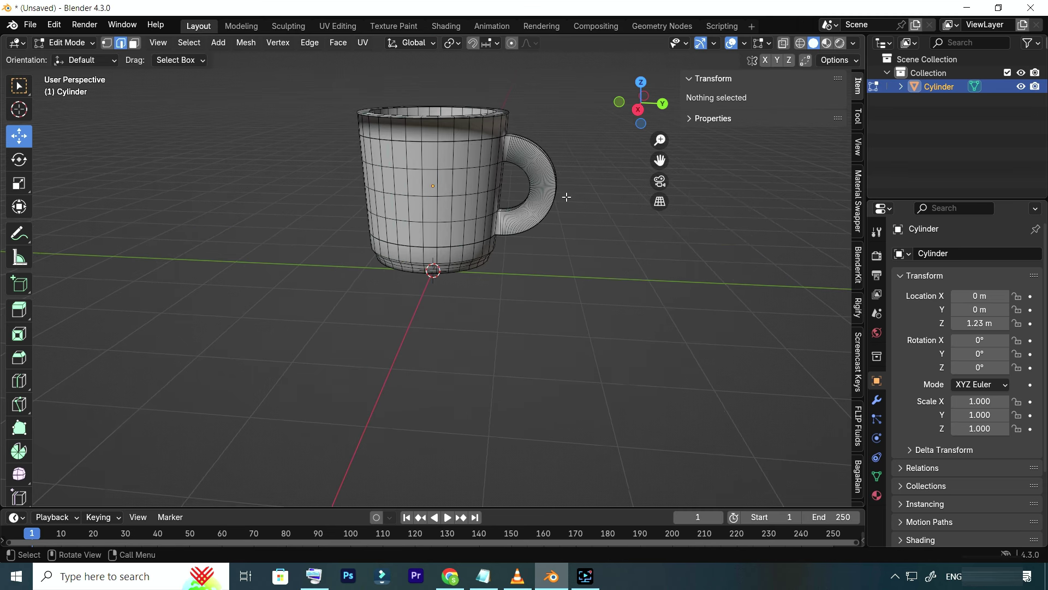
scroll(563, 181, down, 1)
drag(610, 105, 612, 131)
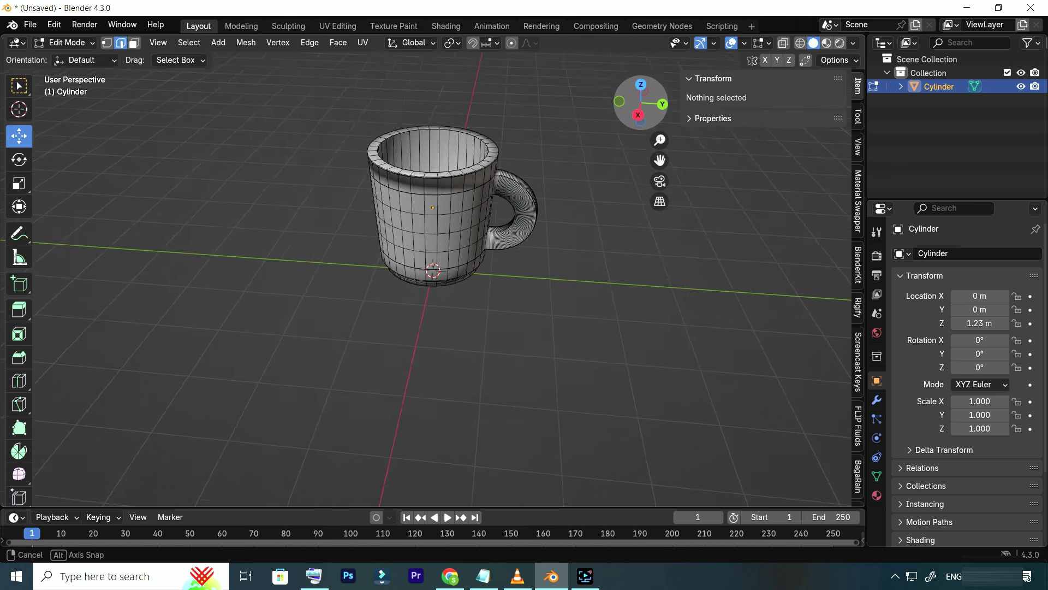
click(67, 45)
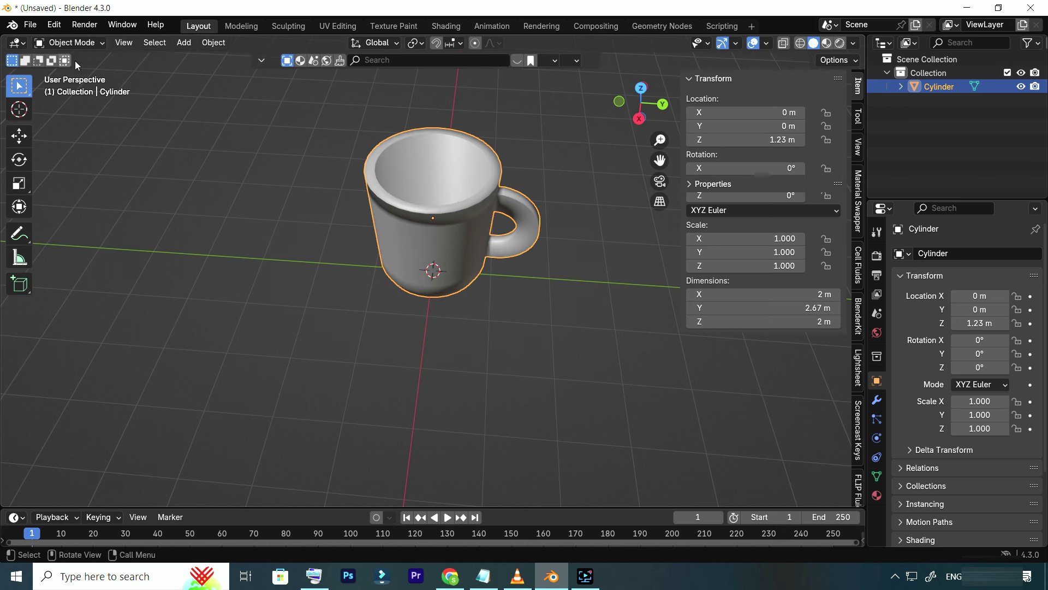
Go back into Edit Mode and select an edge inside the mug
mouse_move(617, 107)
mouse_down()
mouse_move(618, 128)
mouse_move(595, 130)
mouse_up()
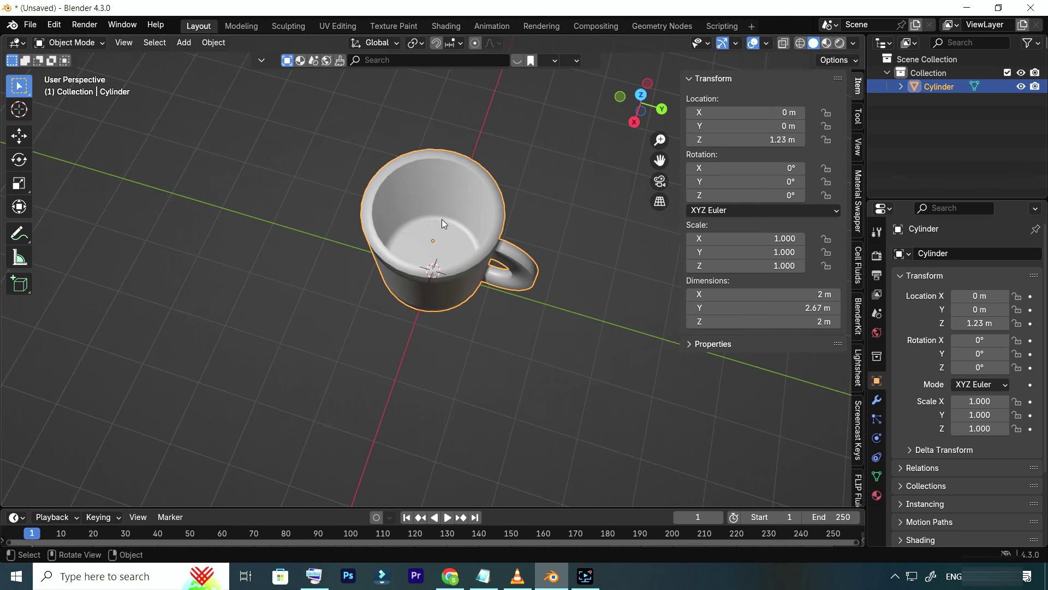
click(84, 44)
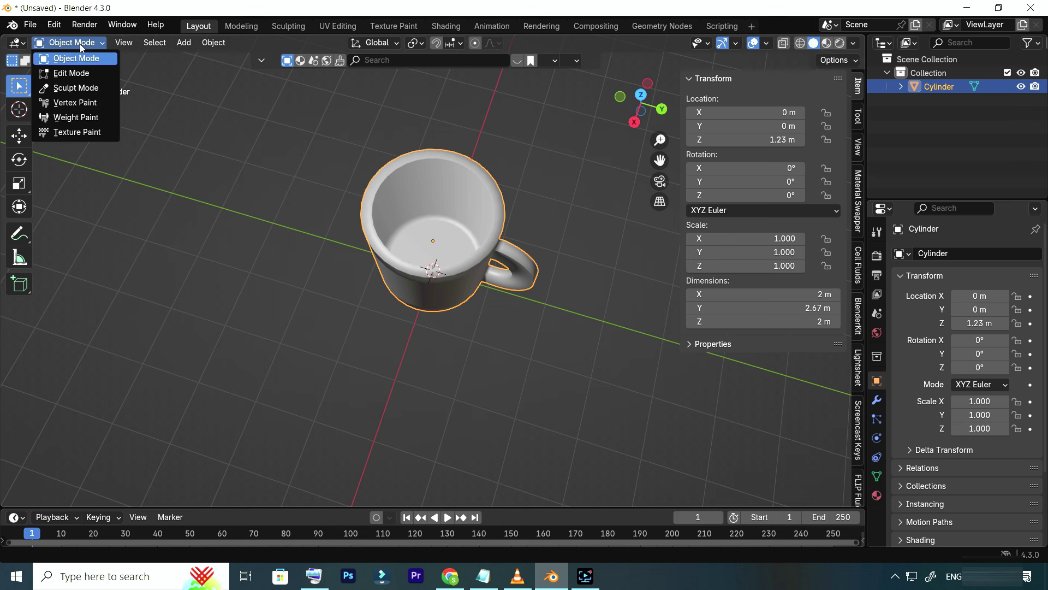
click(71, 73)
click(445, 234)
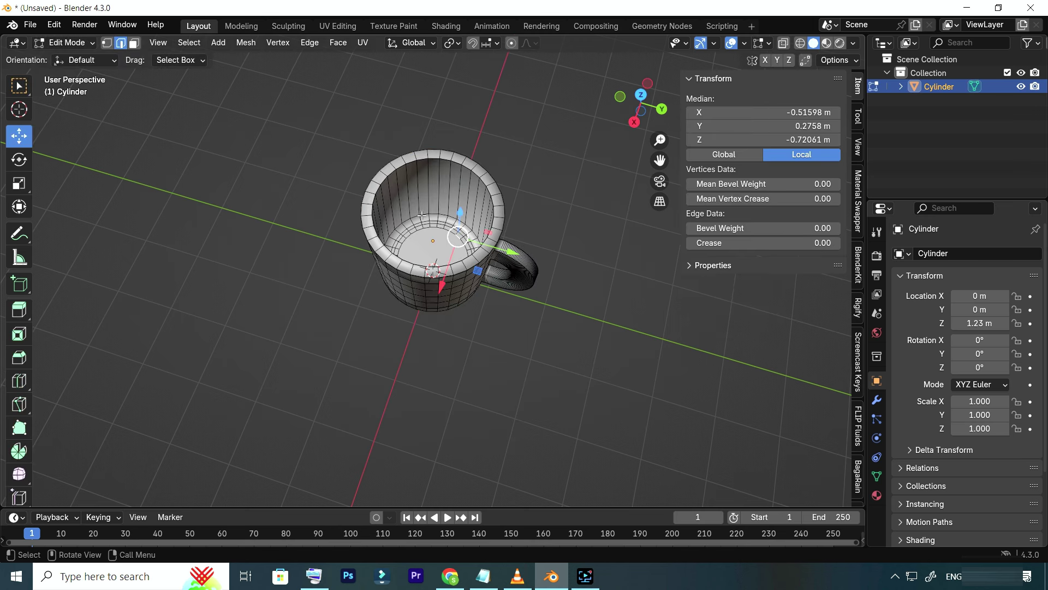
Loop-cut a ring around the mug's inner floor, lower it about 0.107 m, and return to Object Mode
key(ctrl+r)
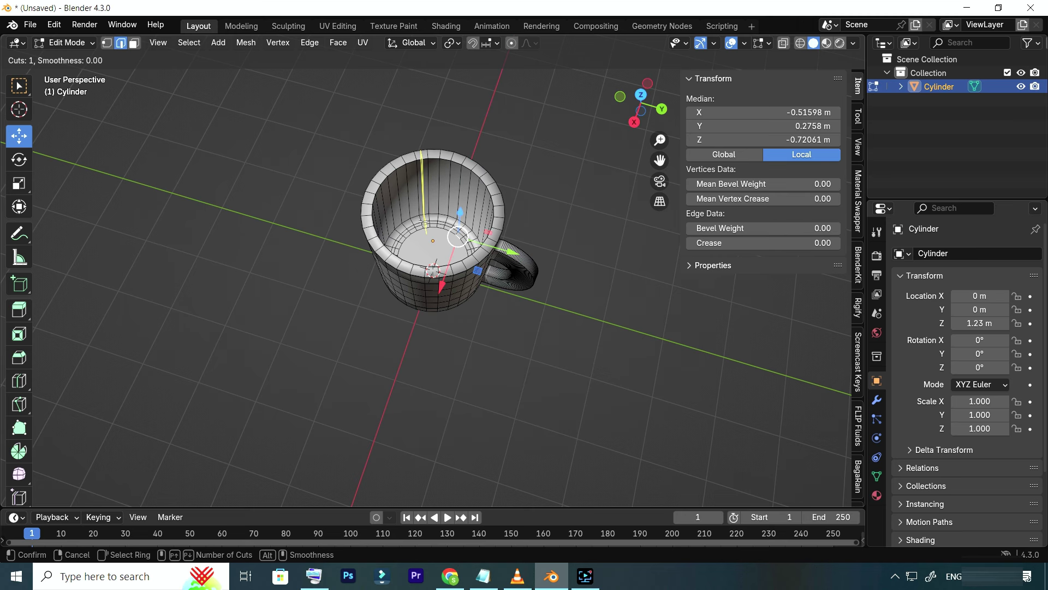
click(423, 221)
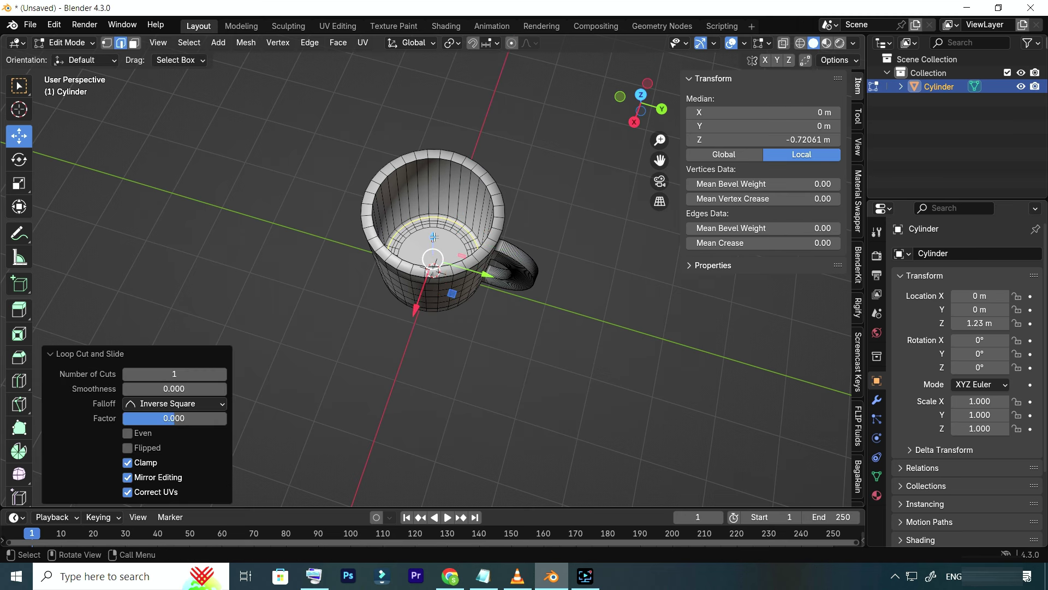
drag(640, 99, 633, 107)
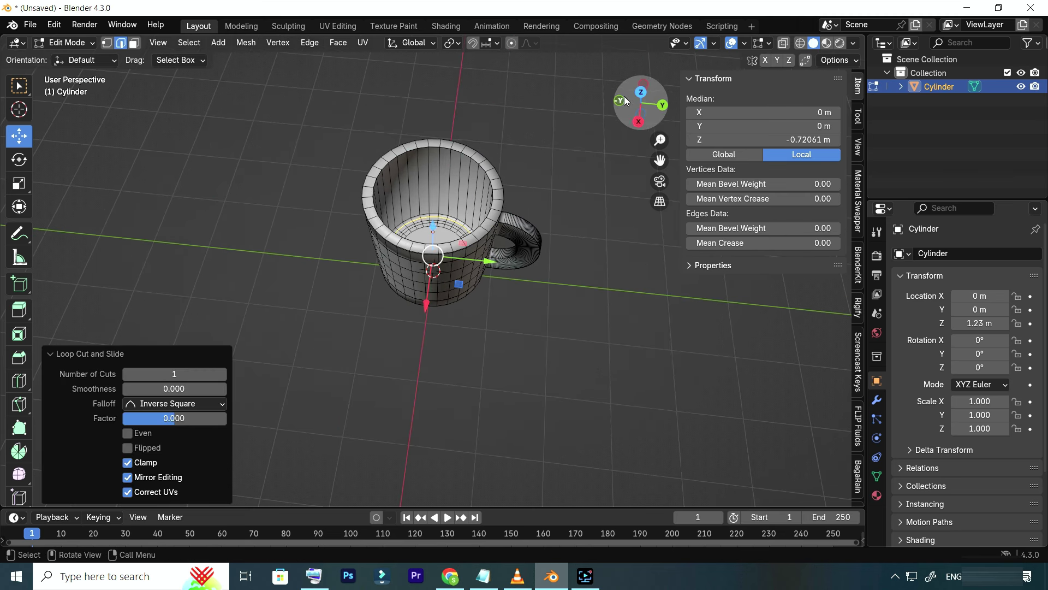
drag(433, 225, 434, 225)
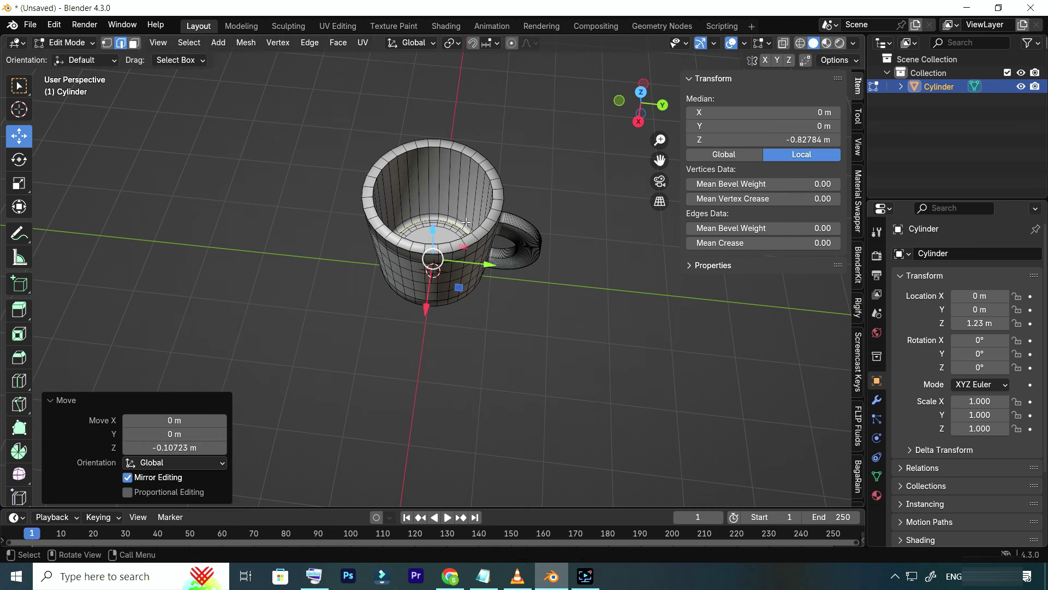
drag(644, 129, 643, 104)
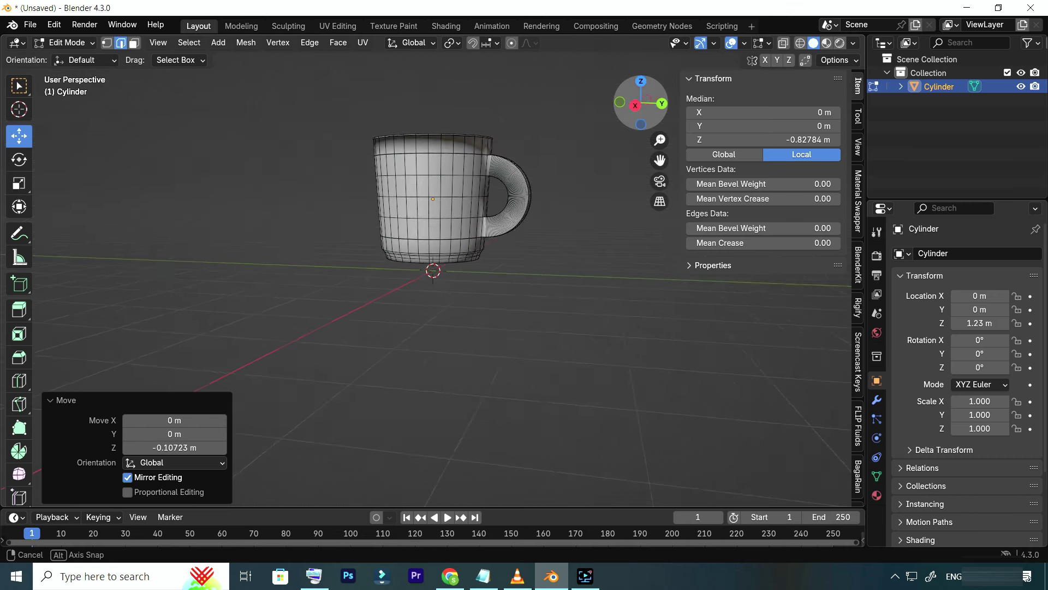
scroll(606, 227, down, 1)
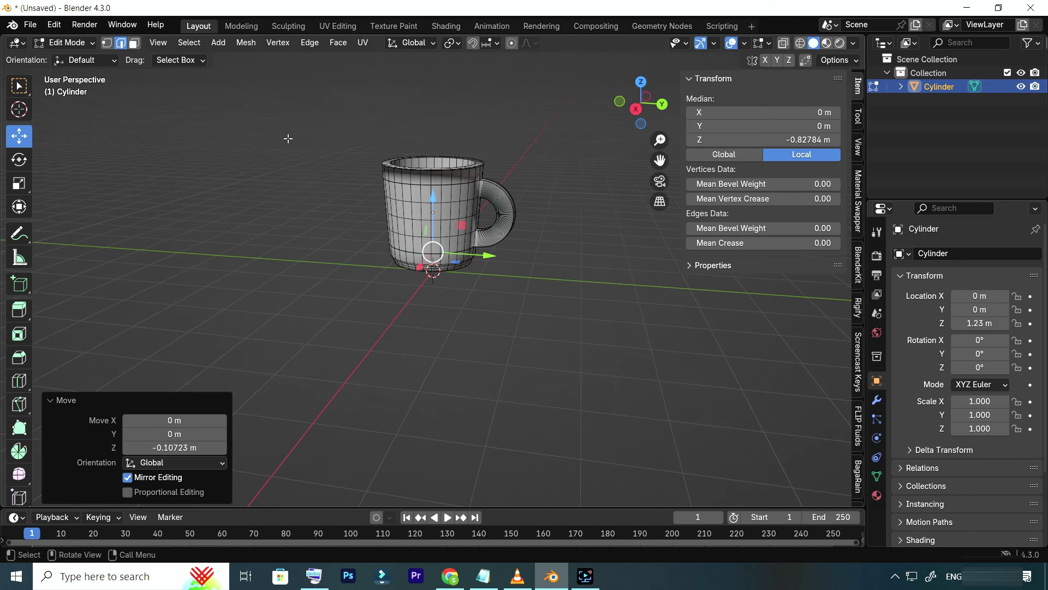
click(65, 43)
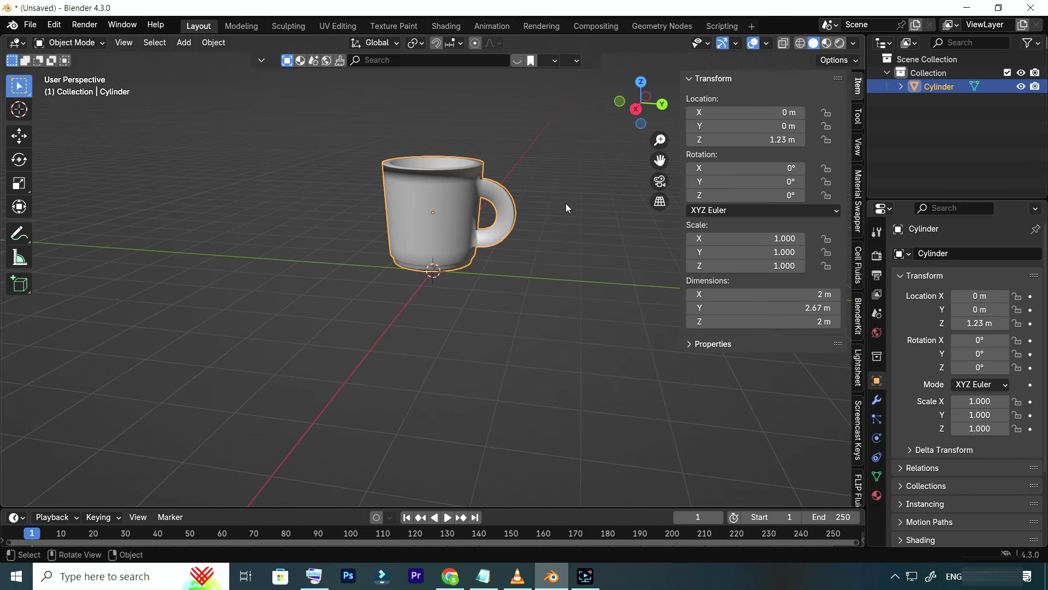
Add a plane under the mug, scale it to 12.424 (24.8 m square), and enter Edit Mode
click(594, 154)
drag(636, 103, 626, 105)
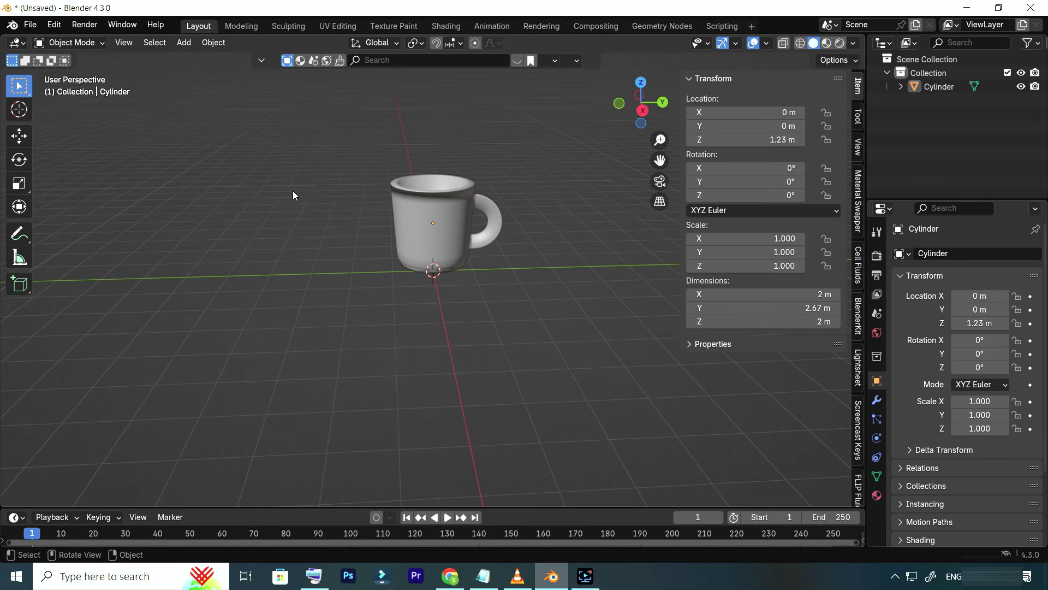
click(185, 45)
mouse_move(314, 71)
click(306, 59)
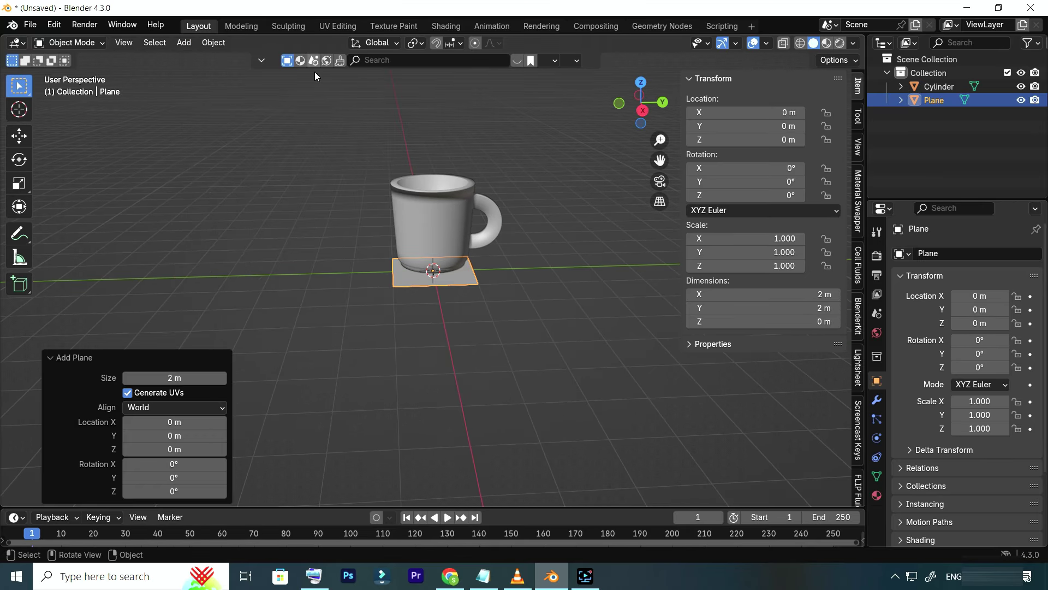
key(s)
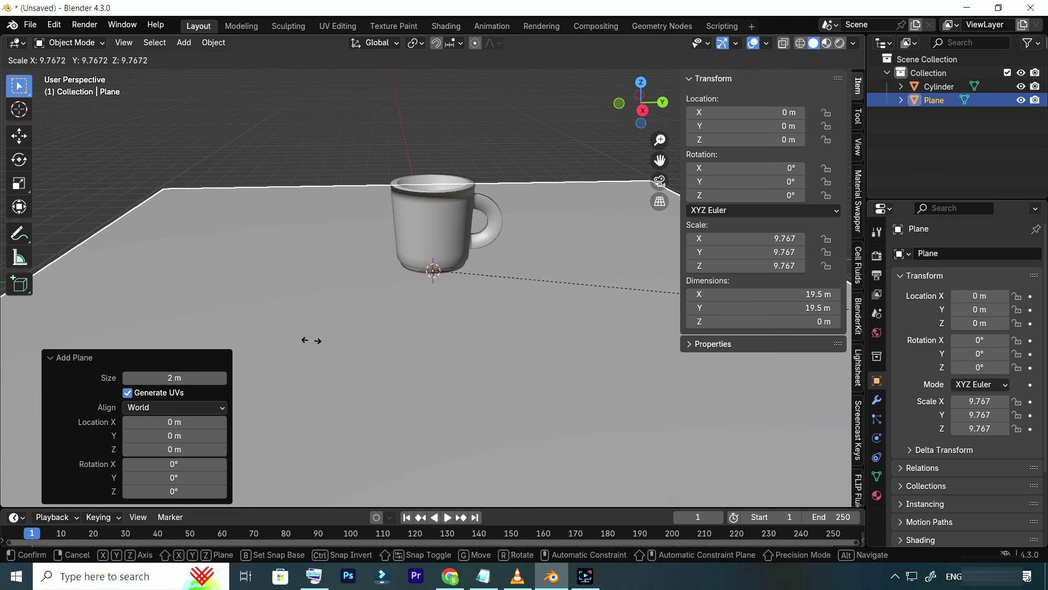
click(491, 355)
scroll(460, 324, down, 2)
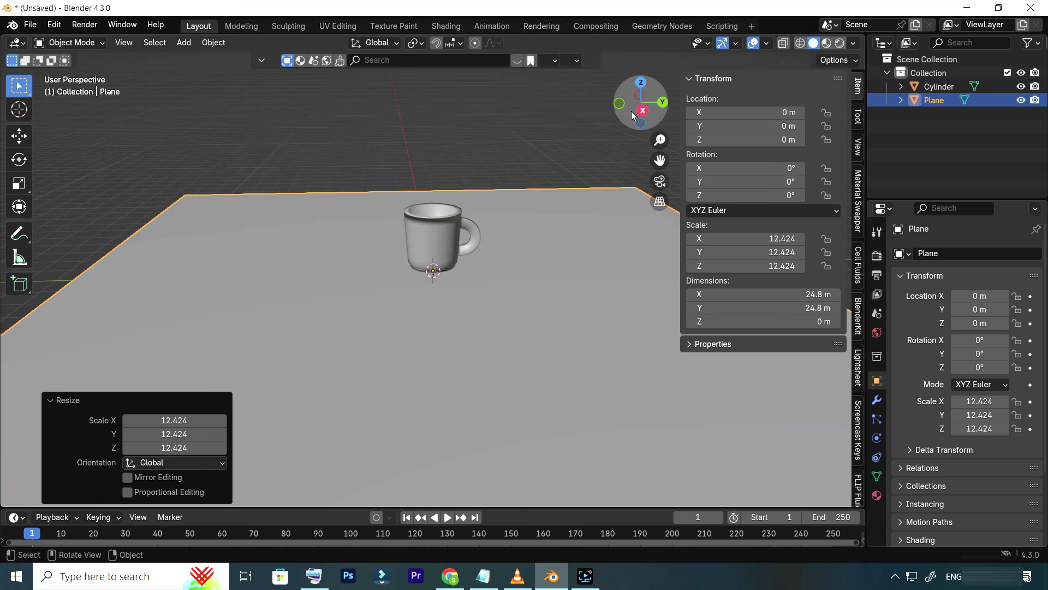
drag(627, 106, 493, 143)
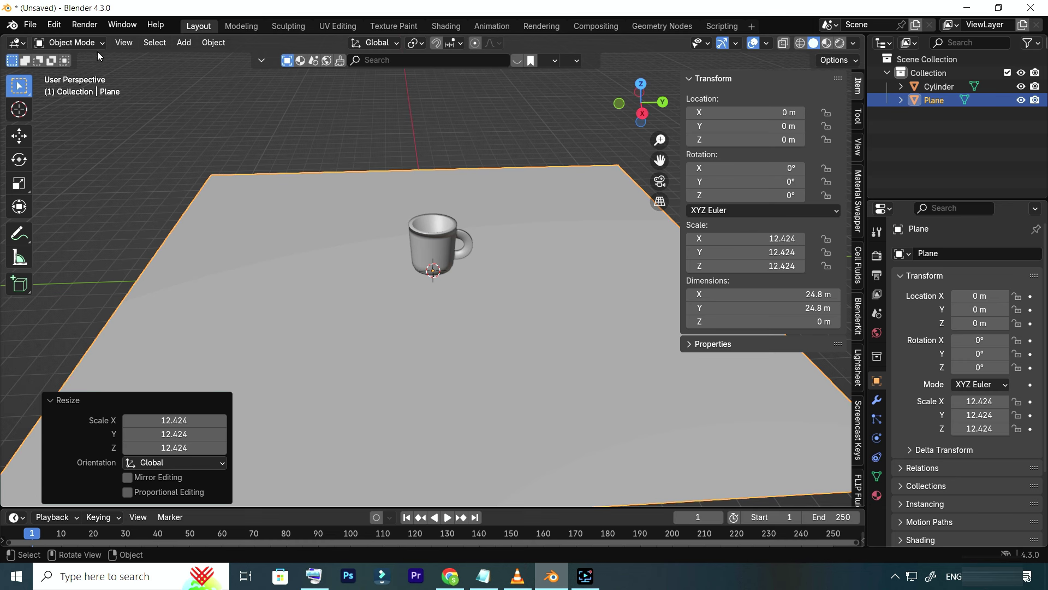
click(70, 43)
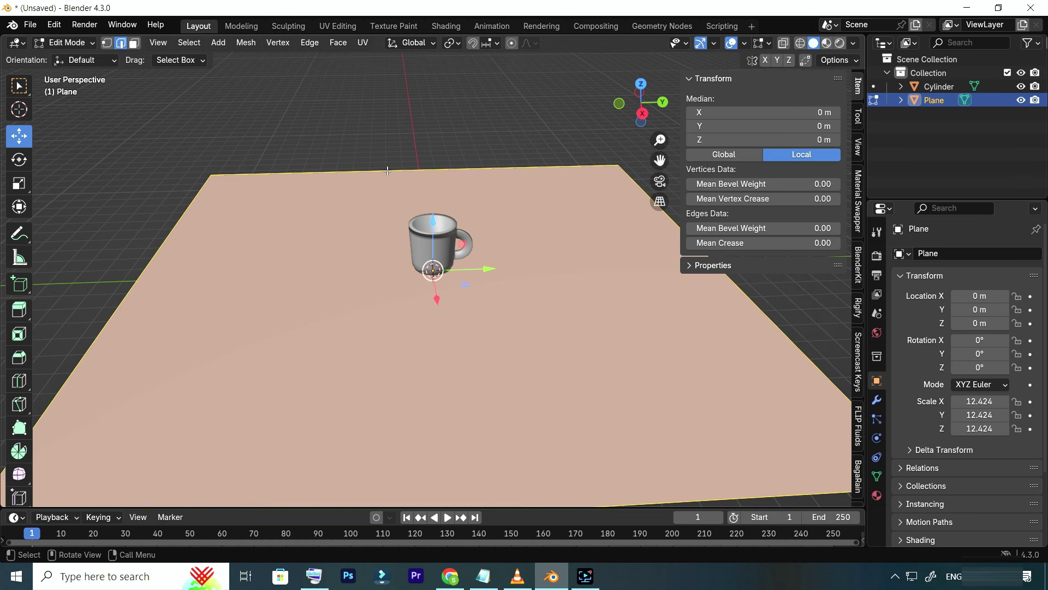
Extrude the plane's far edge straight up about 11.89 m into a back wall
click(388, 171)
drag(636, 104, 644, 106)
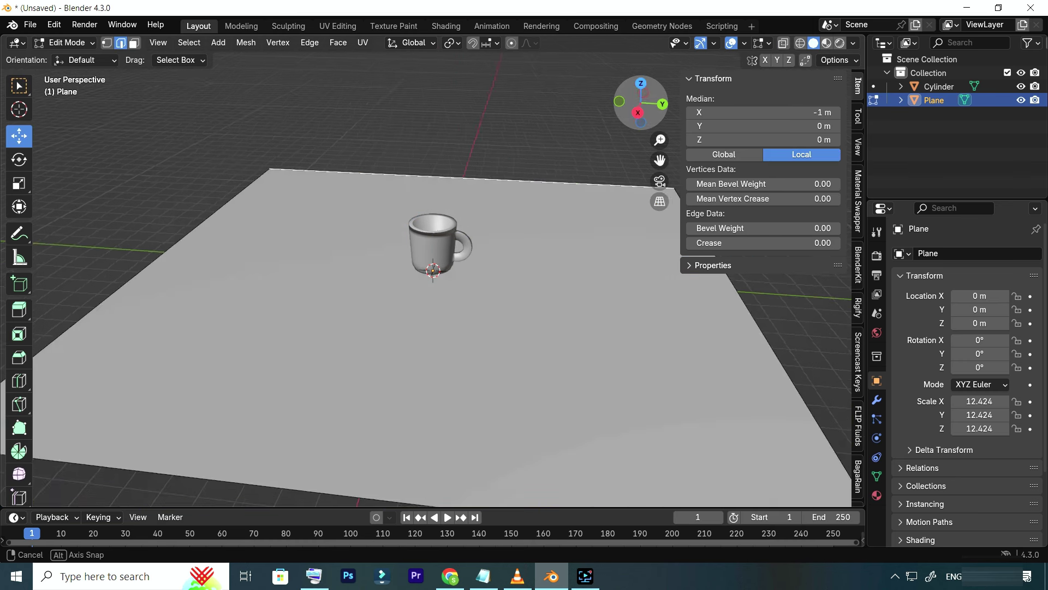
key(z)
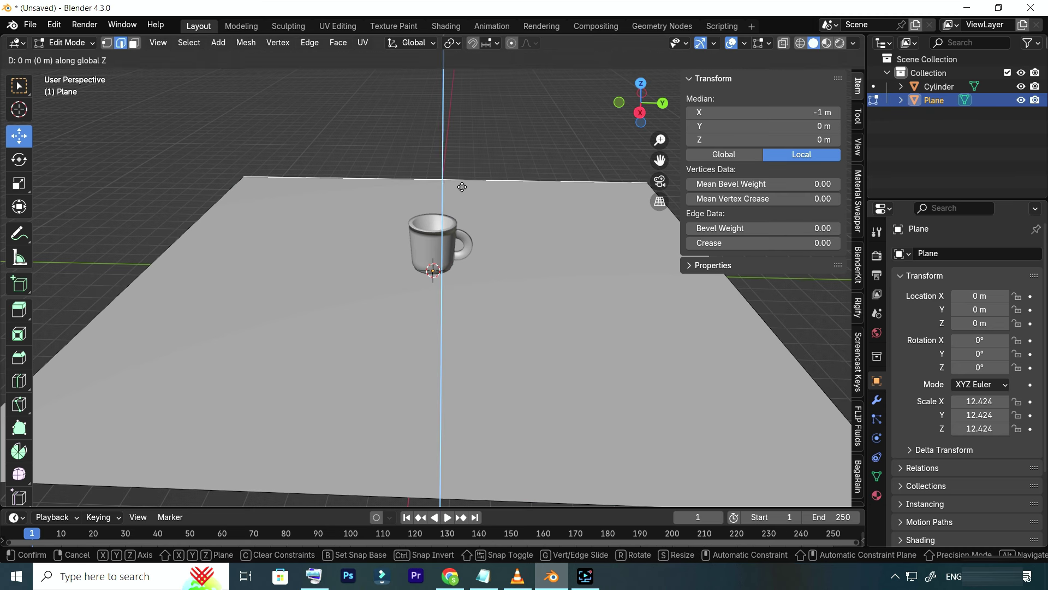
click(485, 430)
scroll(484, 430, down, 3)
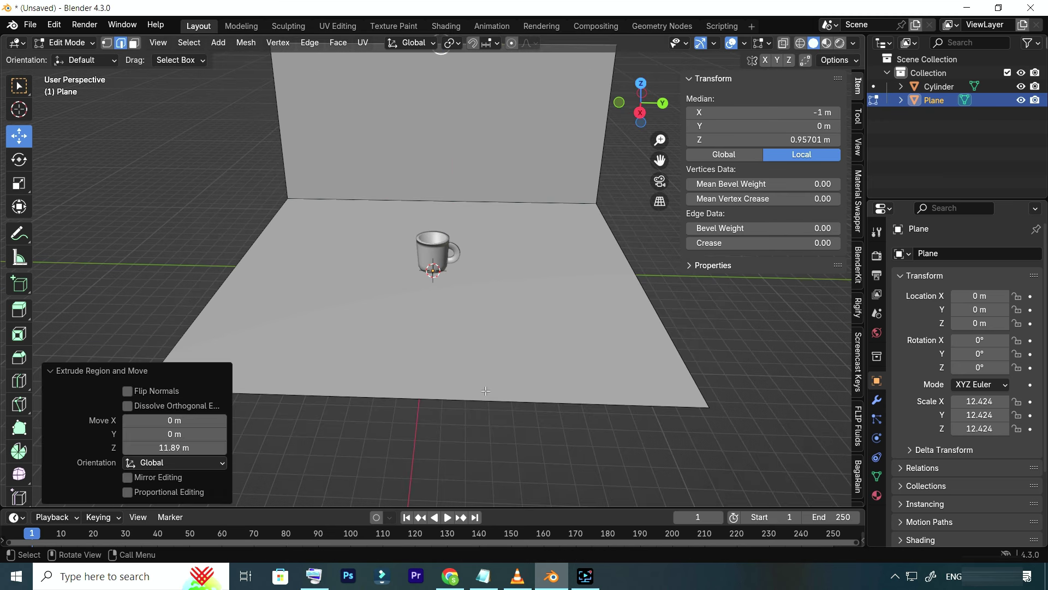
scroll(469, 415, down, 2)
Bevel the floor-wall corner edge to 0.651 m with 41 segments
click(454, 219)
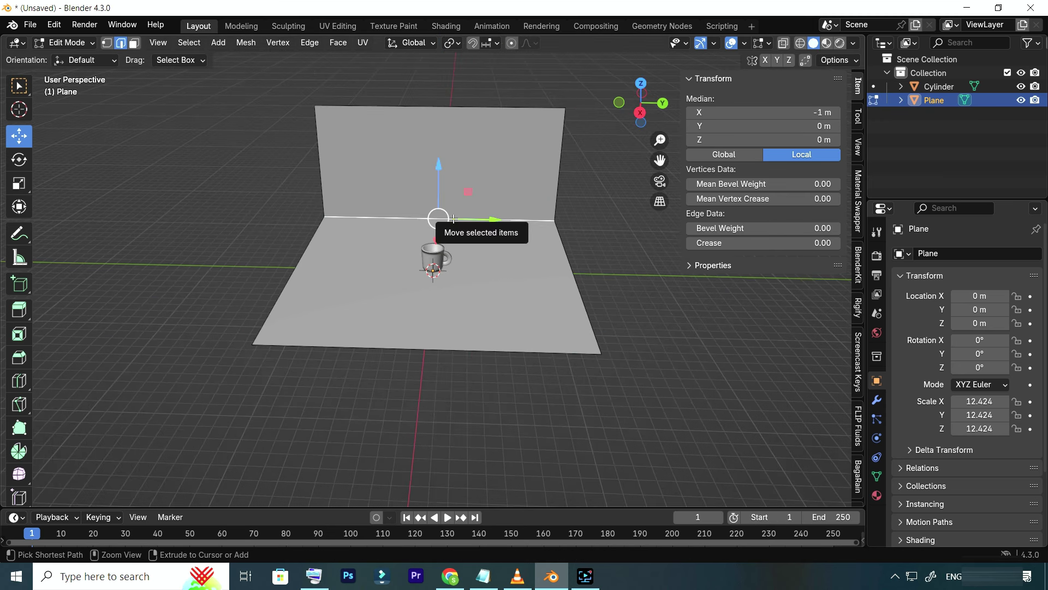
key(ctrl+b)
scroll(434, 172, up, 10)
scroll(434, 172, up, 5)
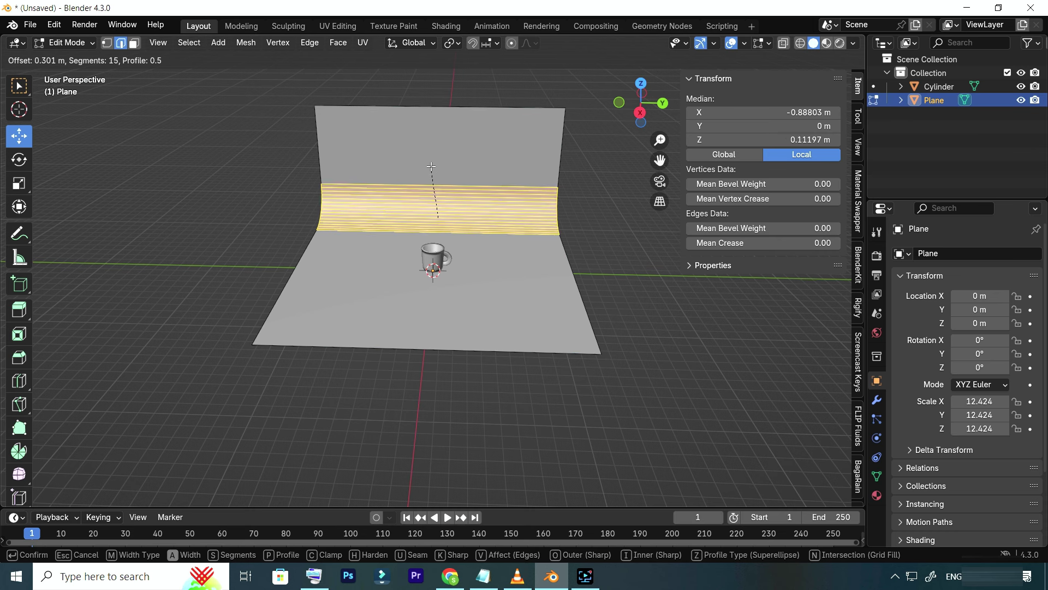
scroll(434, 172, up, 5)
scroll(435, 169, up, 4)
scroll(437, 142, up, 4)
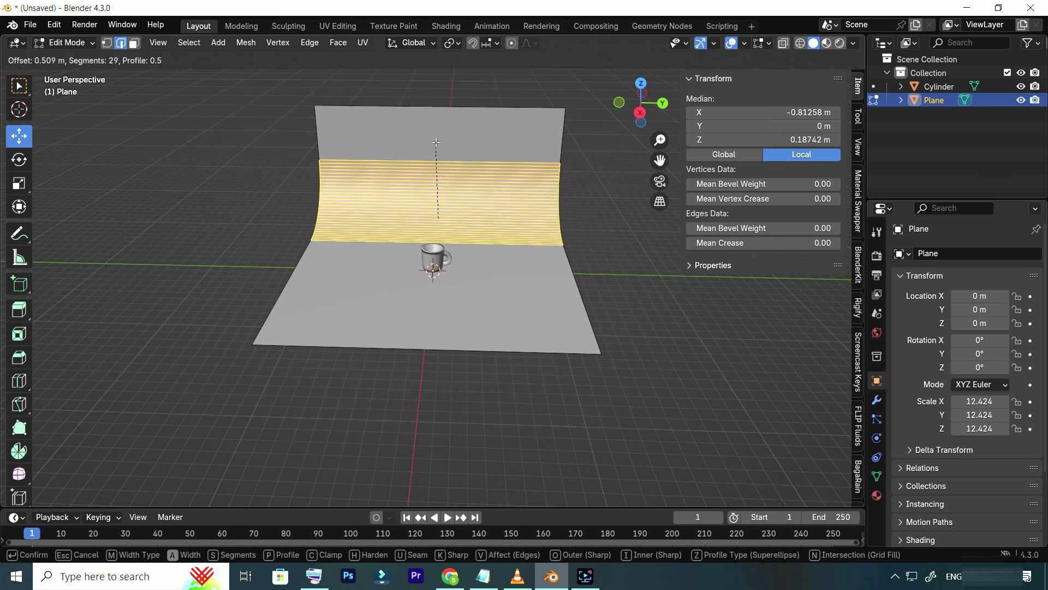
scroll(435, 137, up, 4)
scroll(436, 131, up, 4)
scroll(435, 126, up, 3)
scroll(435, 126, up, 1)
click(435, 127)
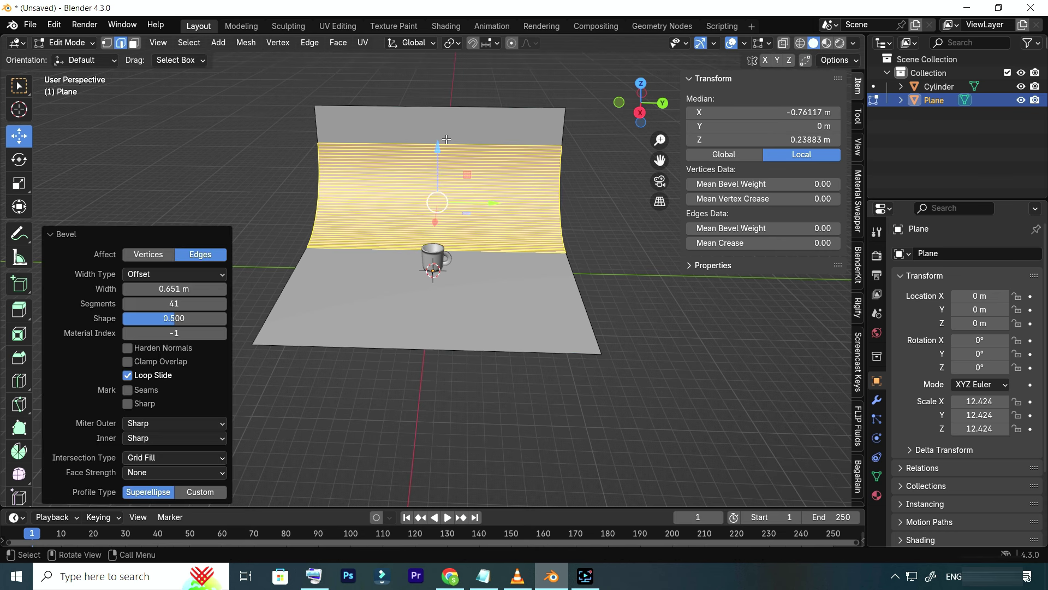
Shade the backdrop smooth and set its scale to X 15.684 and Y 25.654
click(60, 44)
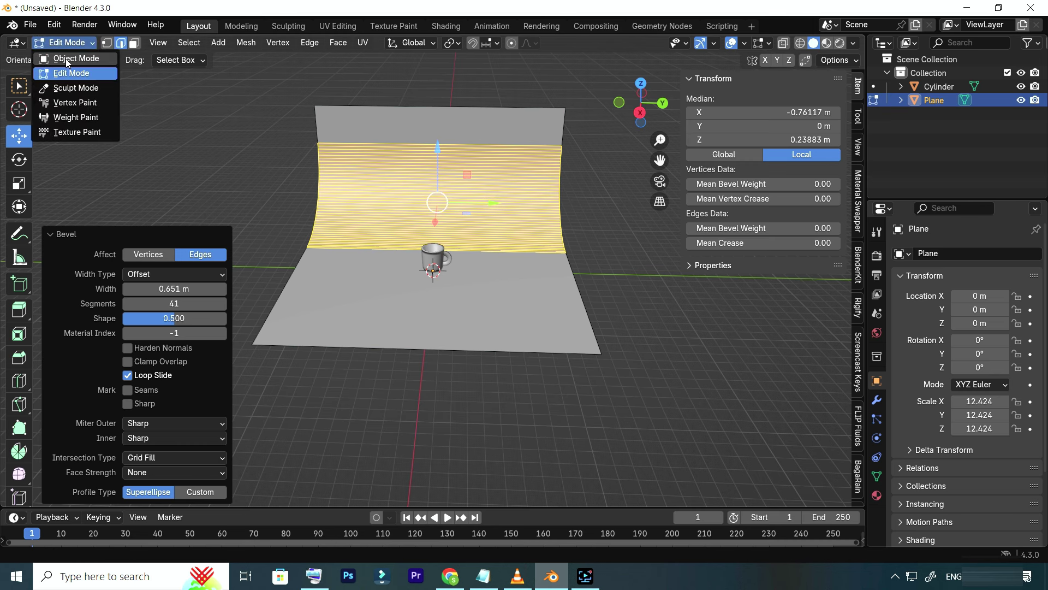
right_click(479, 161)
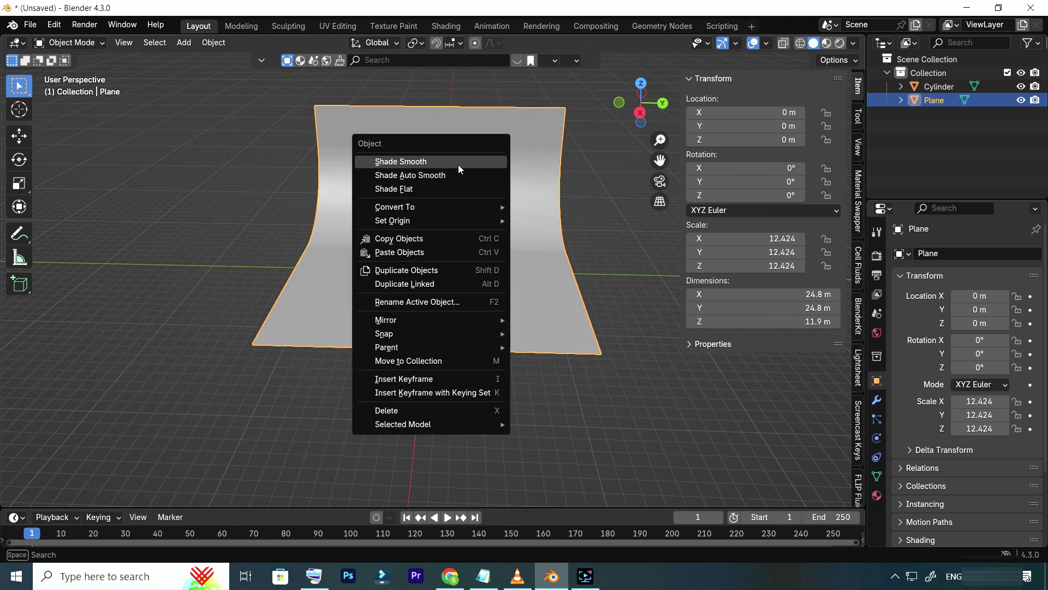
click(458, 165)
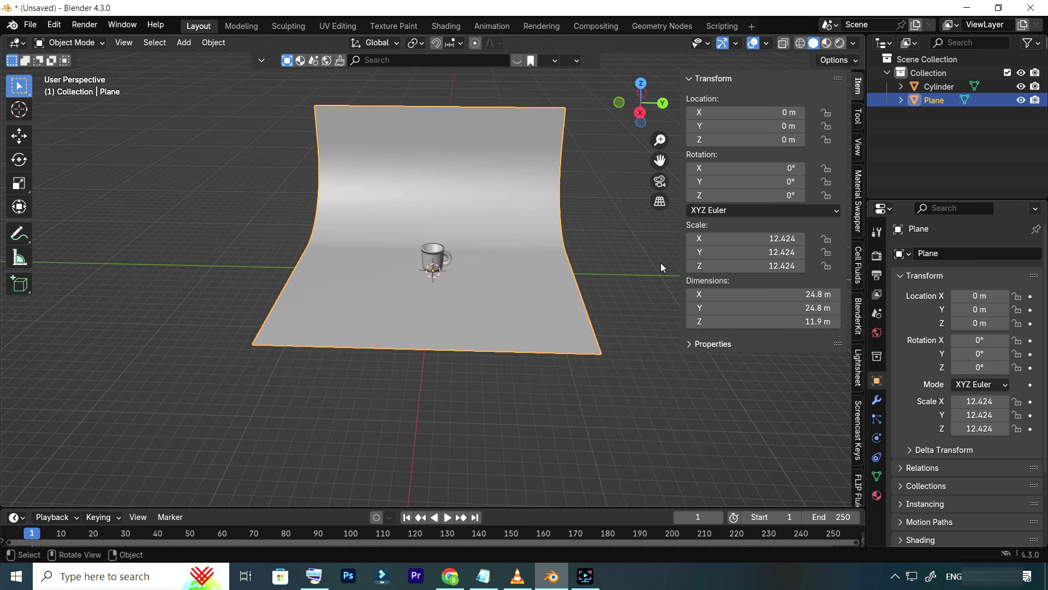
drag(748, 238, 803, 238)
drag(689, 252, 797, 251)
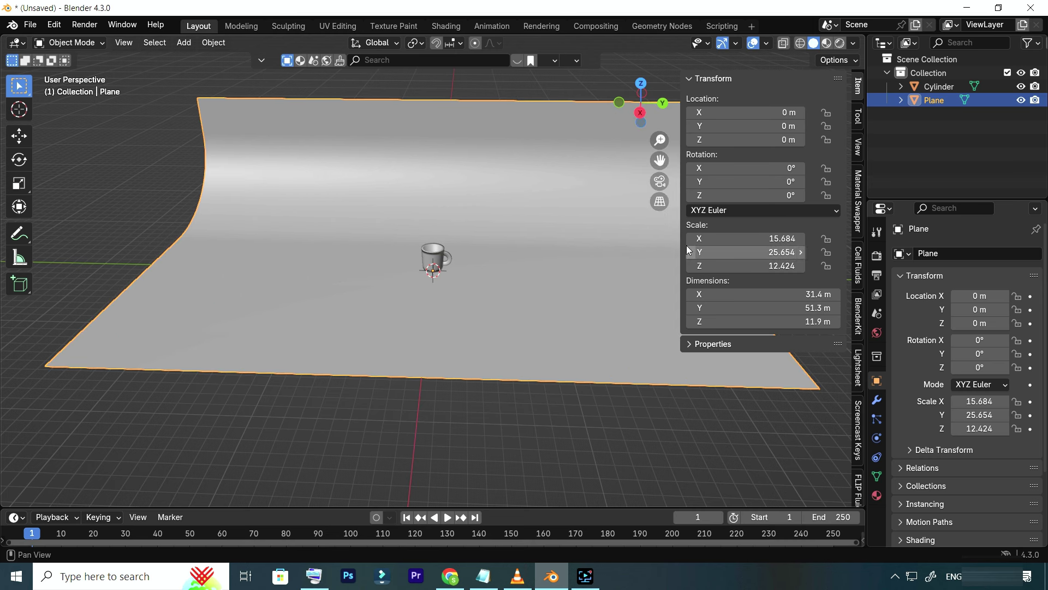
scroll(464, 260, up, 1)
scroll(442, 261, up, 3)
Scale the mug up by 1.554 and lower its Z location to 1.65 m
click(442, 262)
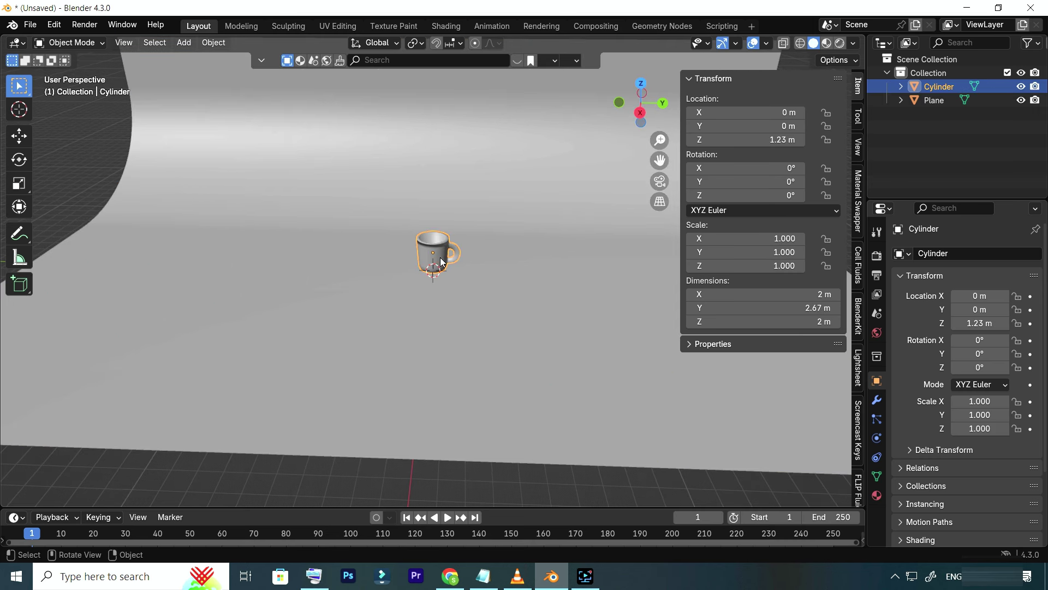
drag(641, 115, 734, 143)
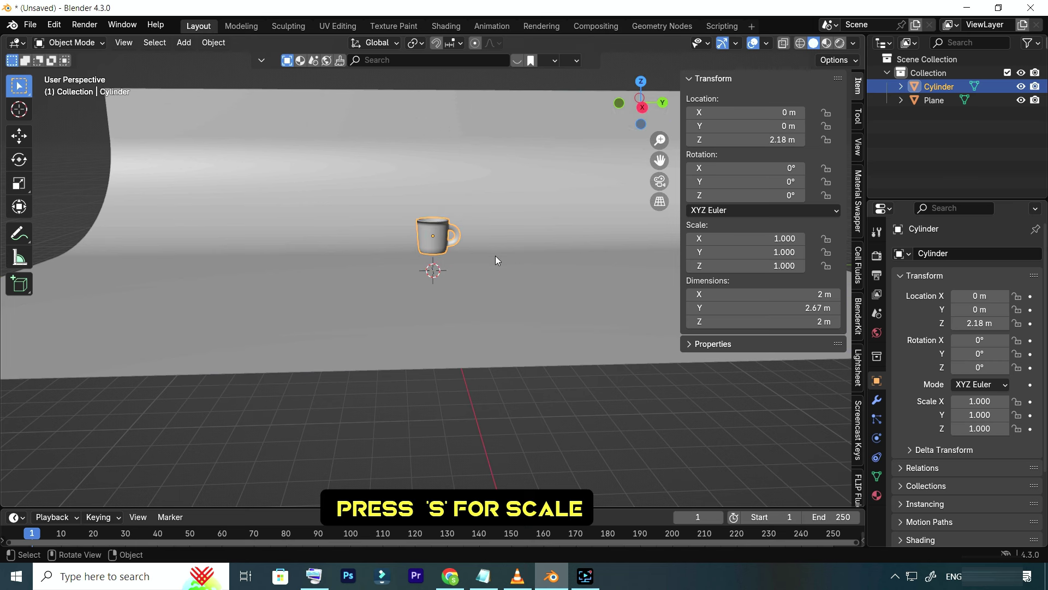
key(s)
click(532, 280)
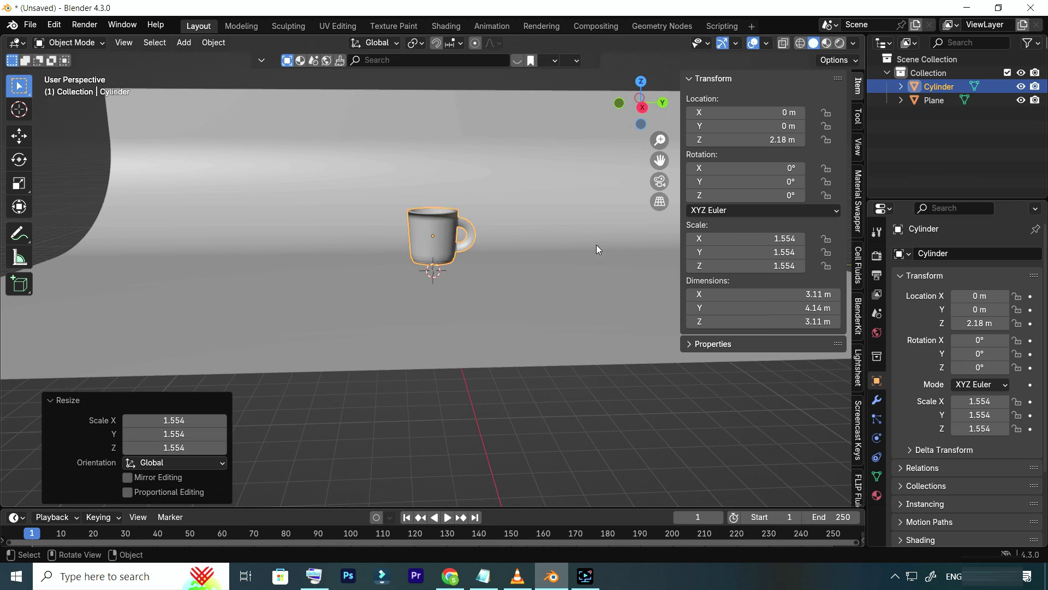
drag(753, 139, 717, 139)
mouse_move(614, 104)
mouse_down()
mouse_move(588, 109)
mouse_move(634, 107)
mouse_up()
click(439, 240)
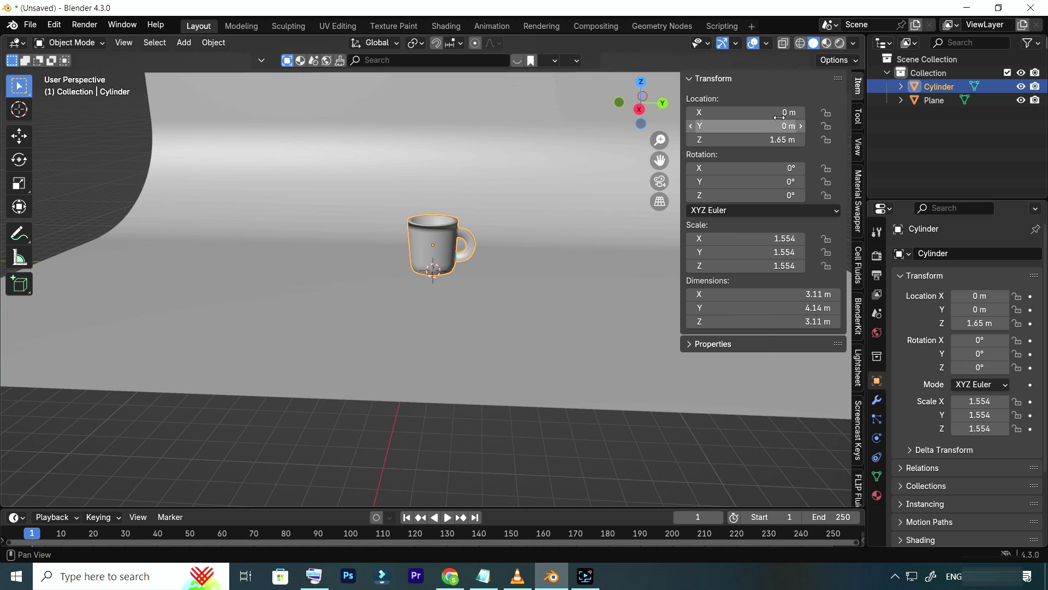
Switch the render engine to Cycles using GPU Compute
click(875, 237)
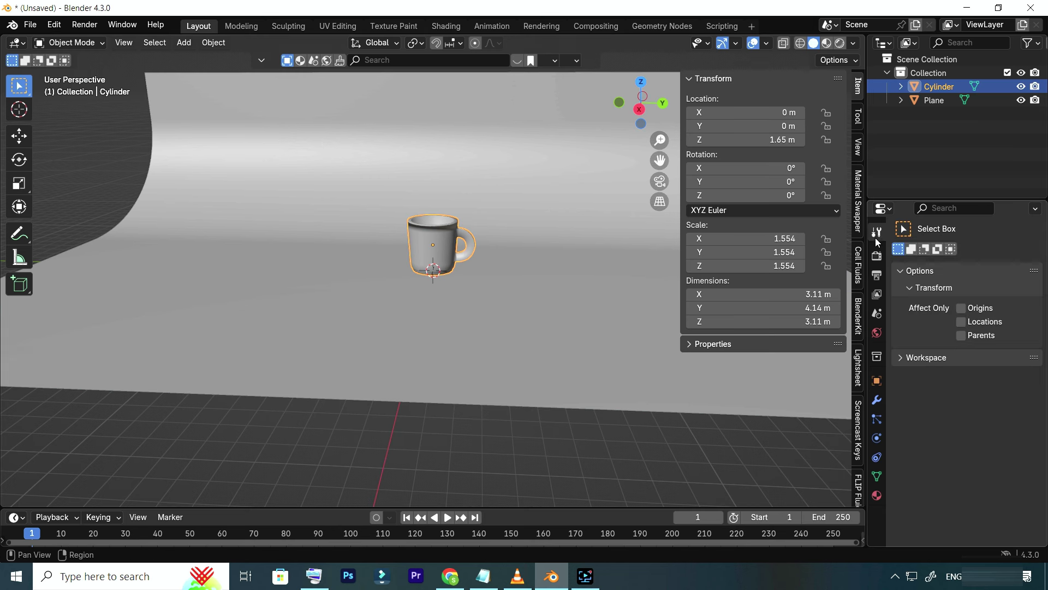
click(876, 255)
click(990, 255)
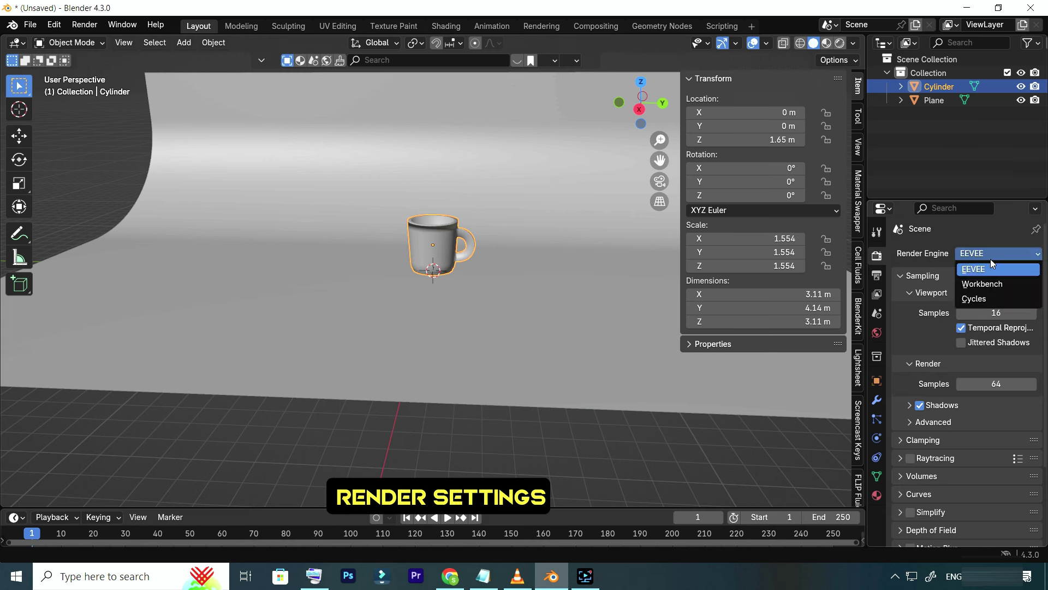
click(974, 300)
click(994, 287)
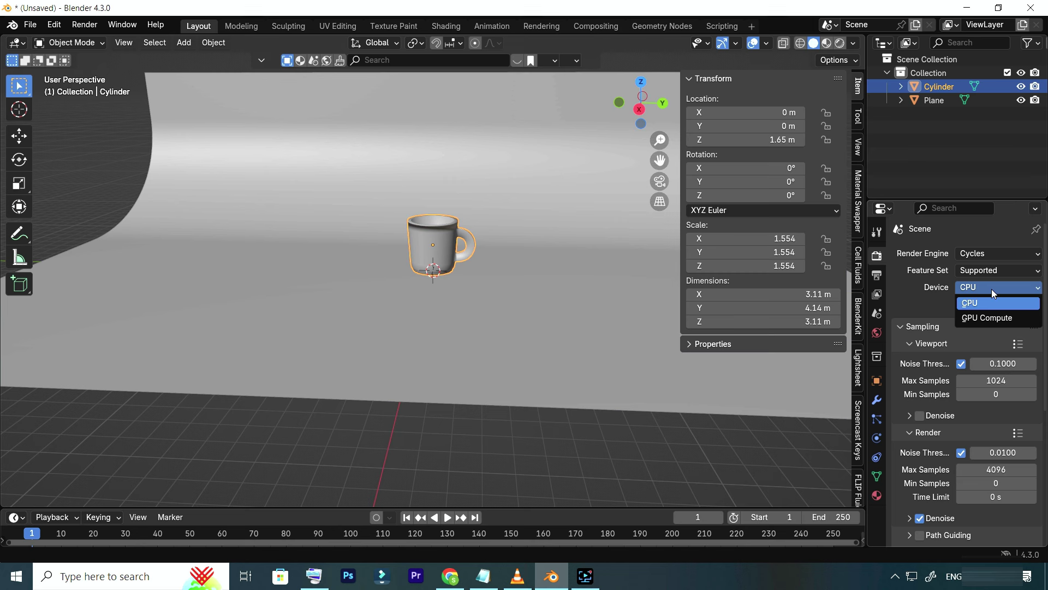
click(968, 318)
scroll(1007, 356, down, 2)
scroll(998, 382, down, 4)
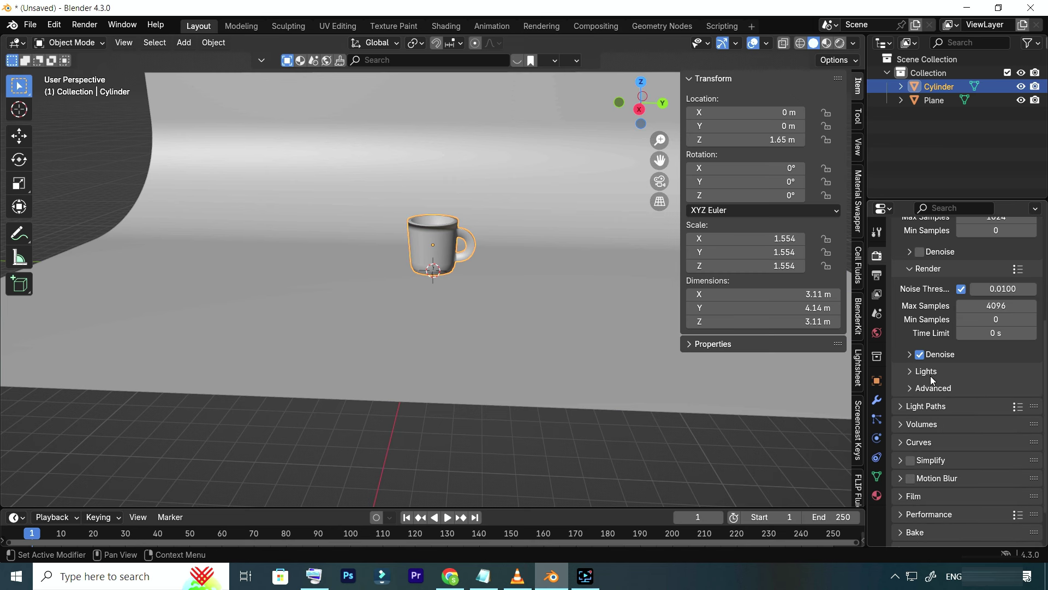
Set the Performance threads mode to Fixed
click(907, 391)
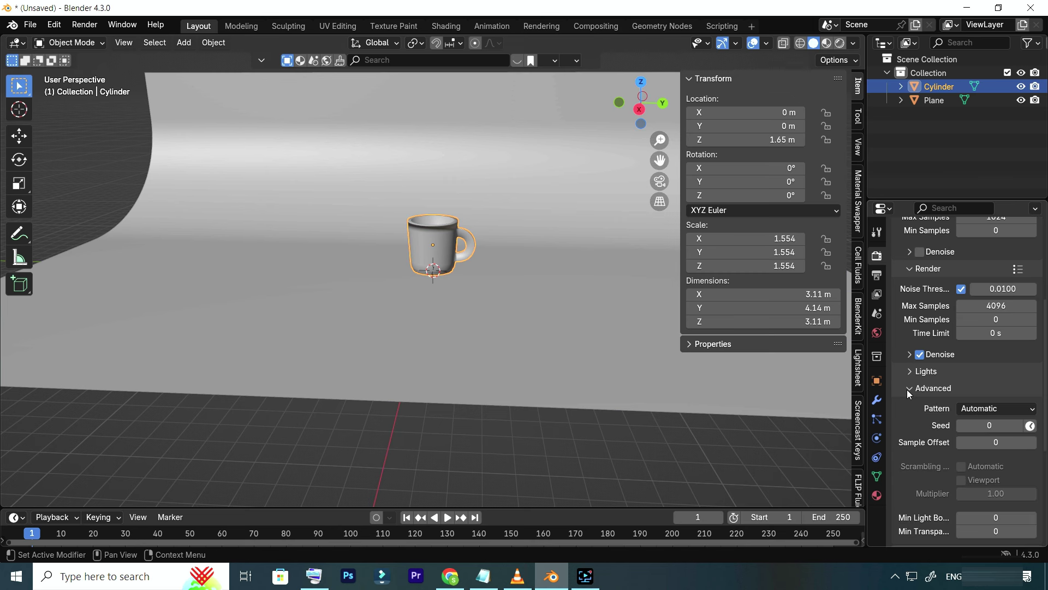
click(906, 389)
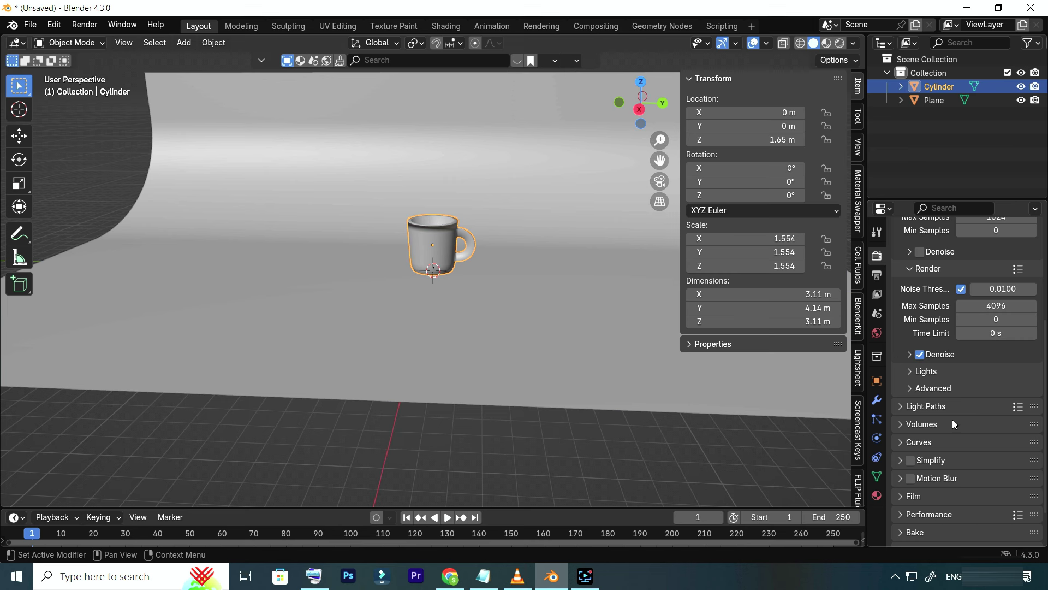
scroll(952, 423, down, 1)
scroll(972, 429, down, 1)
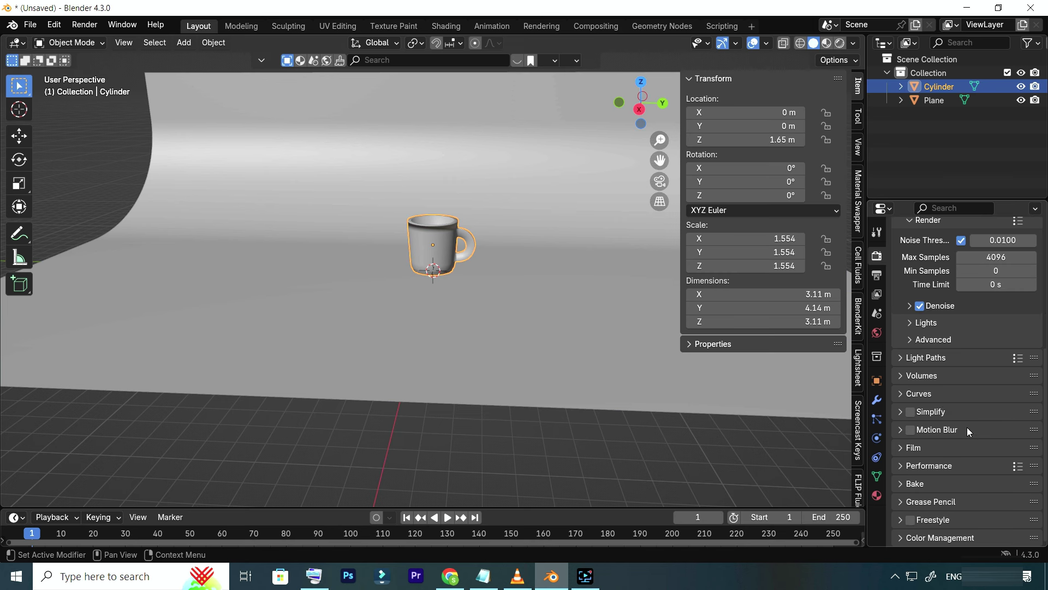
click(900, 468)
click(980, 519)
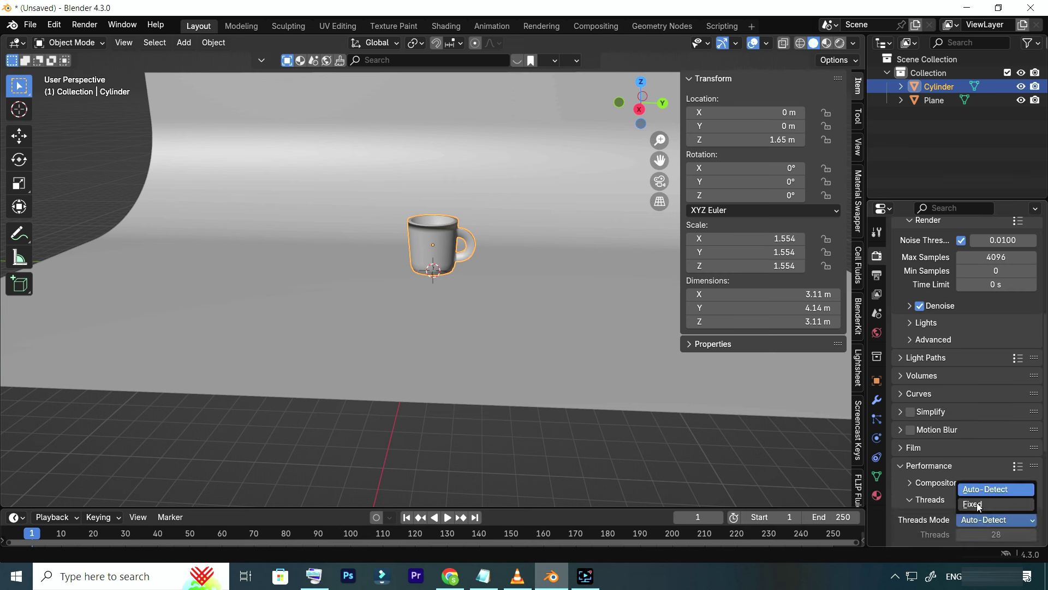
click(978, 502)
Set max bounces to Glossy 6 and Transmission 12, and raise Transparent to 12
click(905, 358)
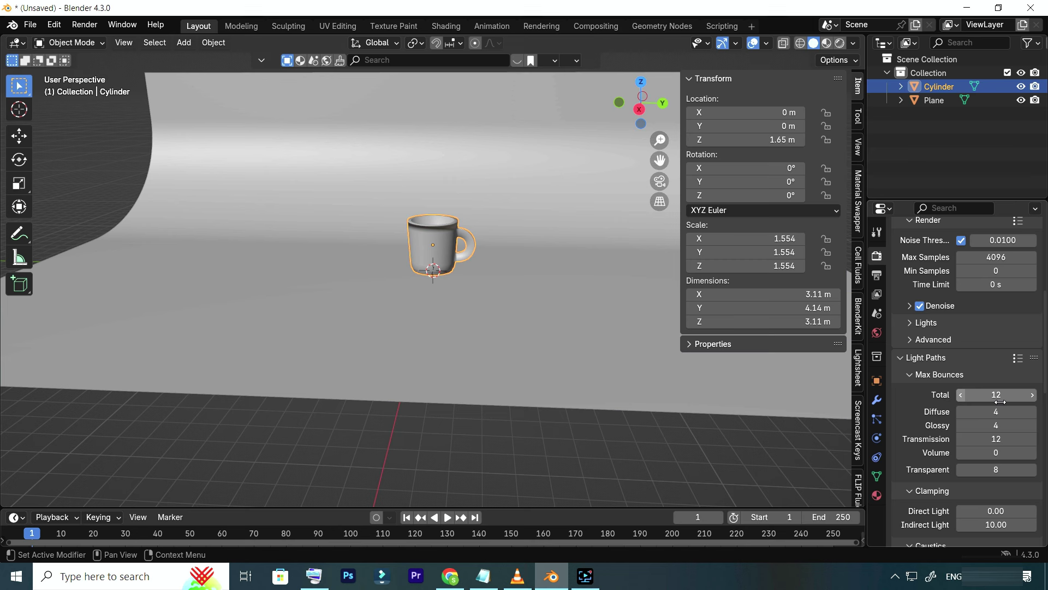
click(1031, 426)
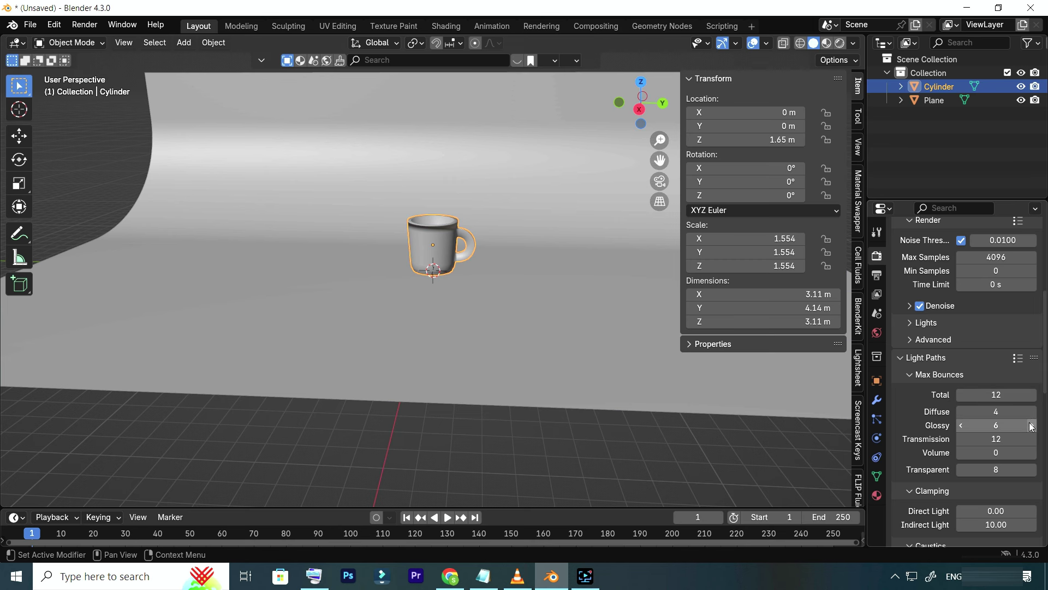
click(961, 427)
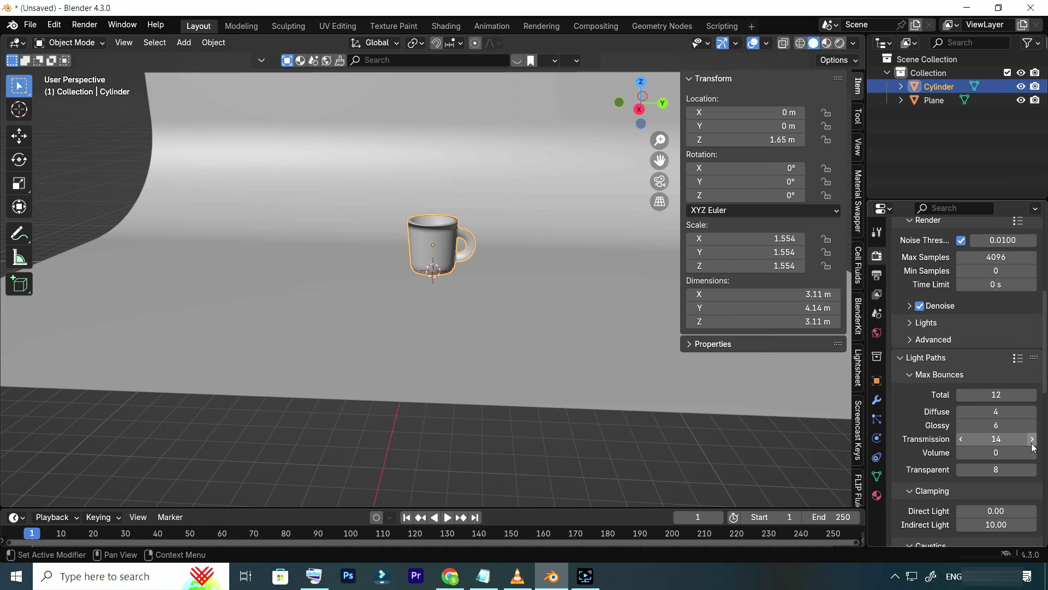
click(1032, 442)
click(960, 440)
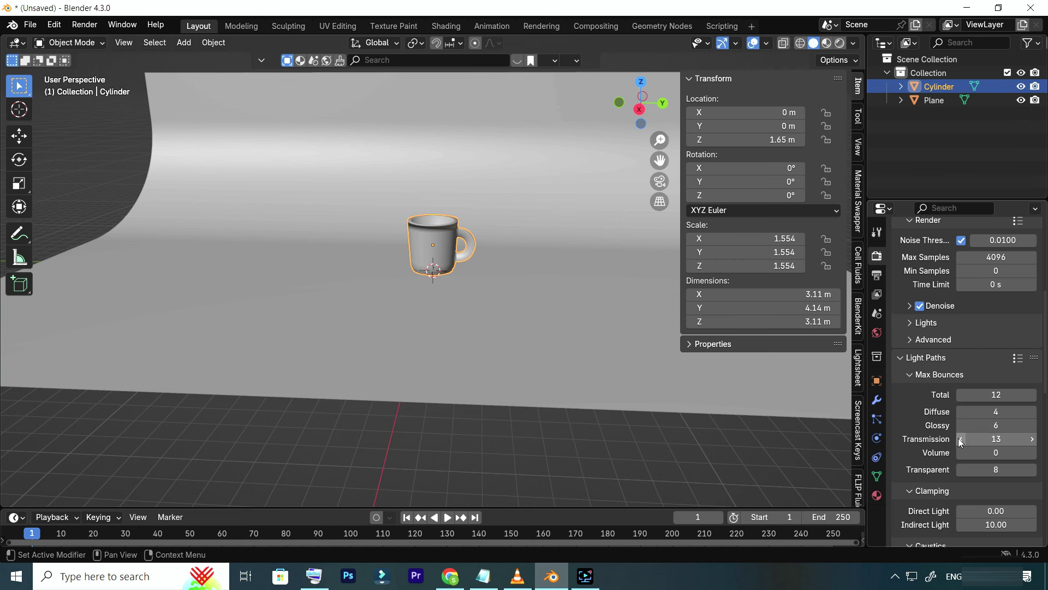
click(959, 440)
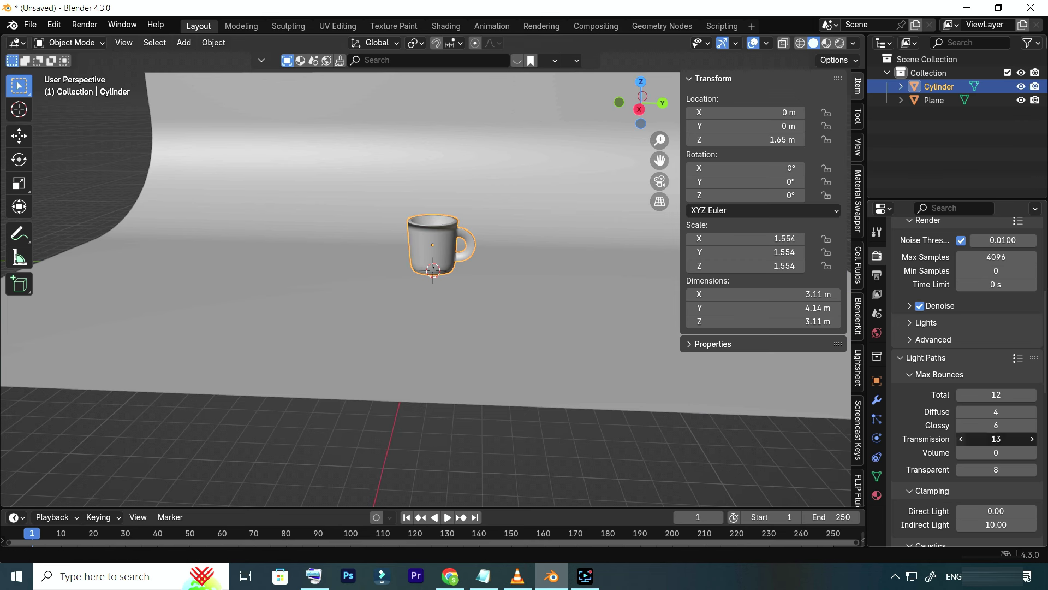
click(1036, 473)
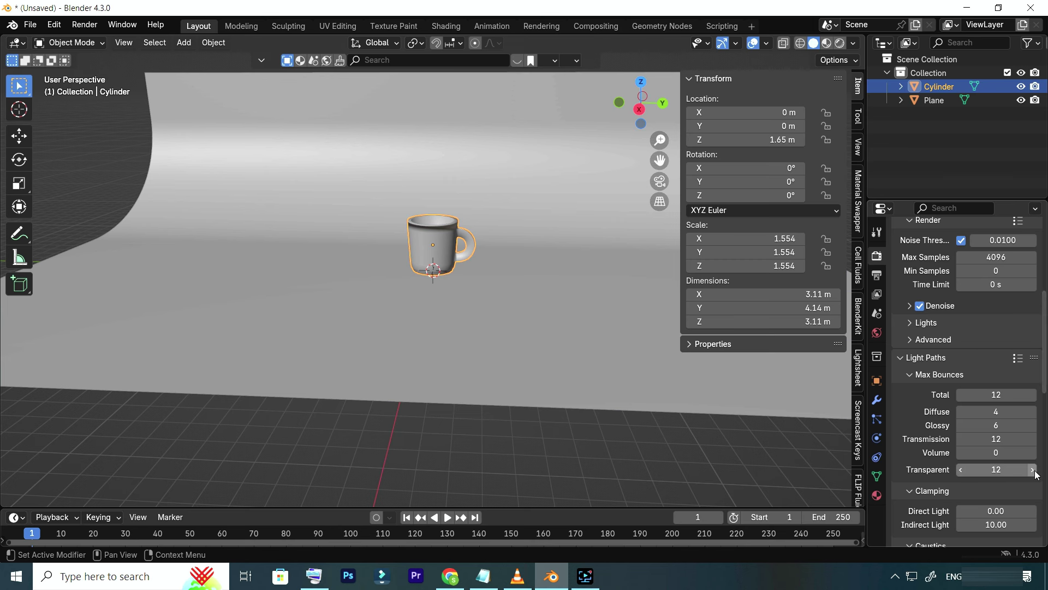
Change the Color Management view transform from AgX to Standard
scroll(1032, 473, down, 3)
scroll(1022, 472, down, 4)
scroll(1005, 464, down, 6)
scroll(982, 470, down, 3)
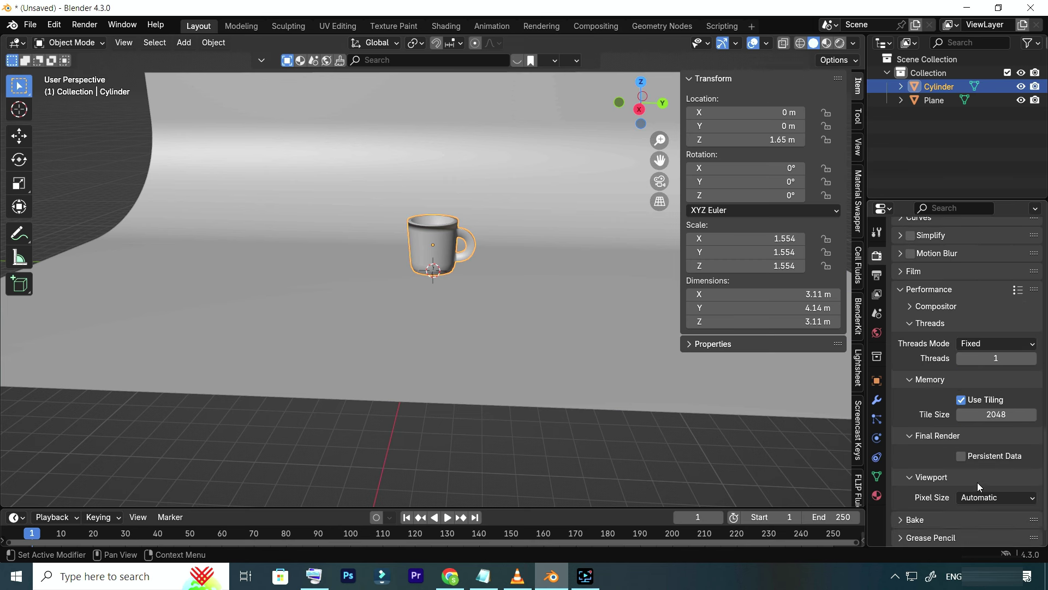
scroll(977, 483, down, 2)
click(907, 538)
scroll(929, 512, down, 5)
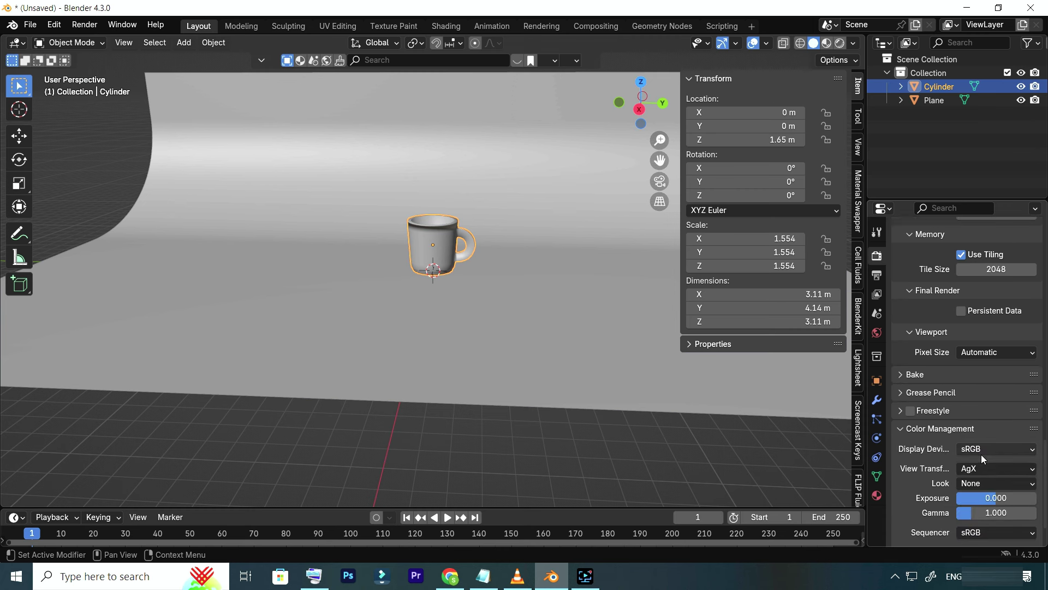
click(989, 468)
click(945, 364)
scroll(1002, 452, down, 3)
scroll(996, 442, up, 6)
scroll(990, 434, up, 8)
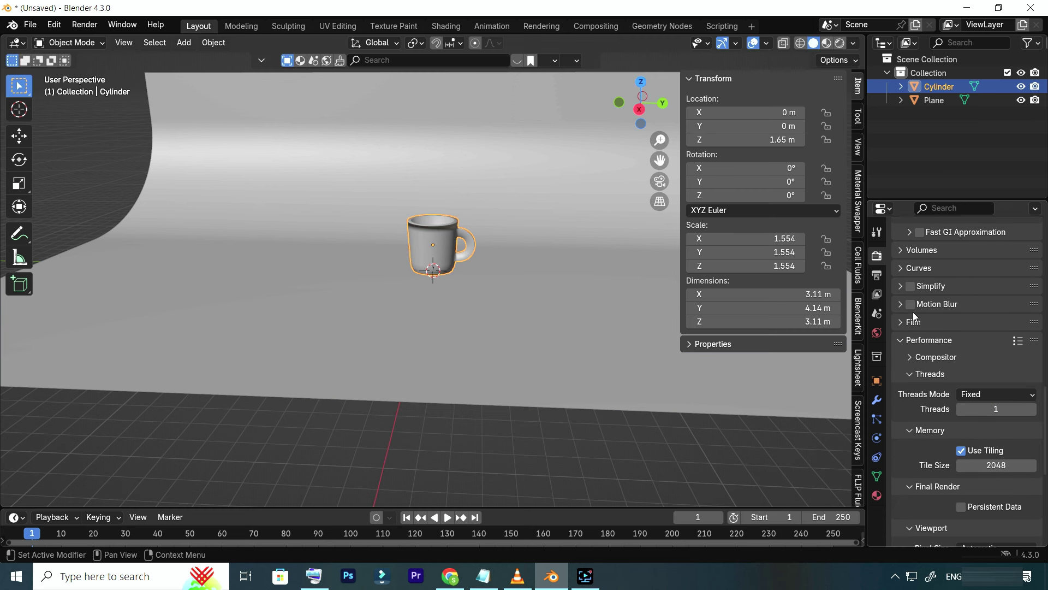
Set the output resolution to 2560 × 1440 px
click(877, 233)
click(877, 256)
click(877, 275)
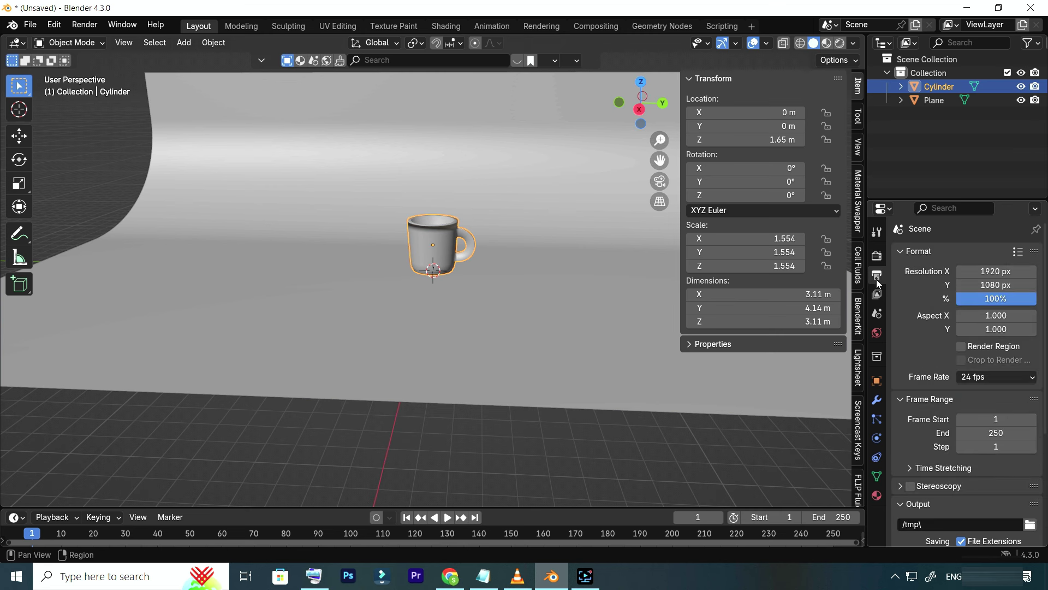
click(996, 271)
text(2560)
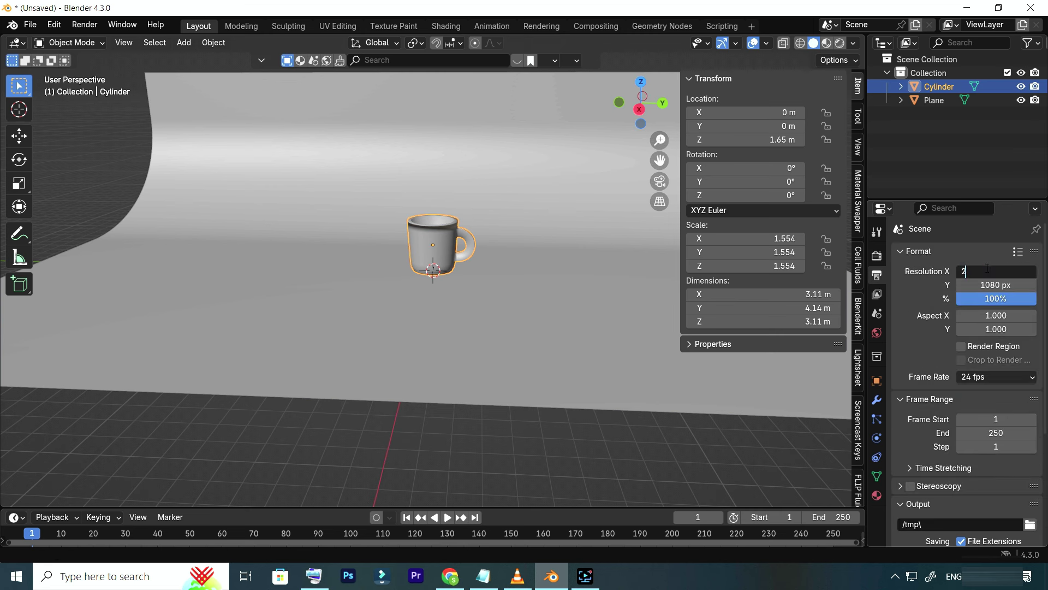
key(Return)
click(992, 285)
text(1440)
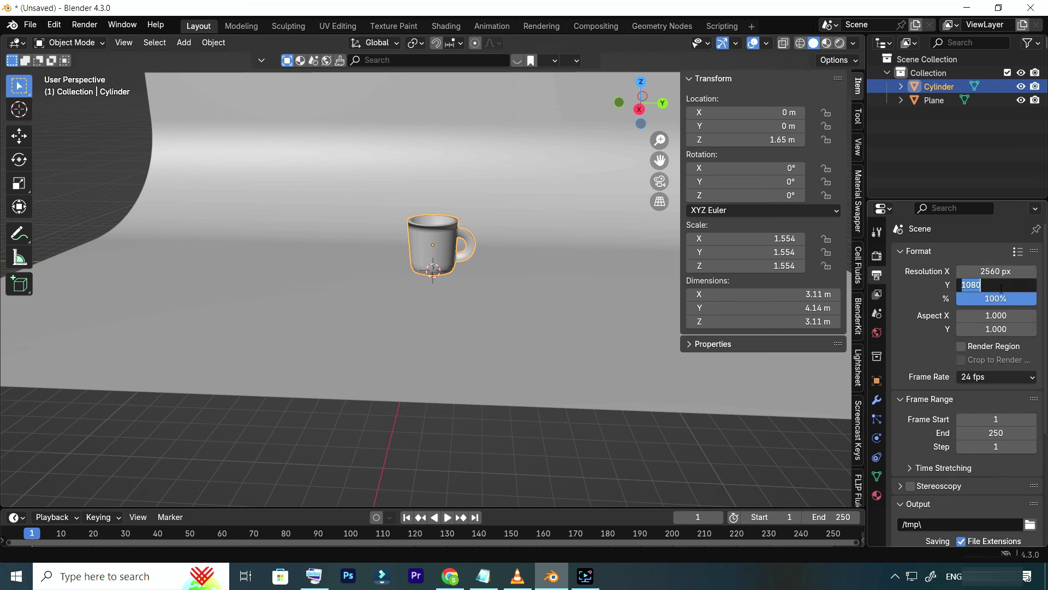
key(Return)
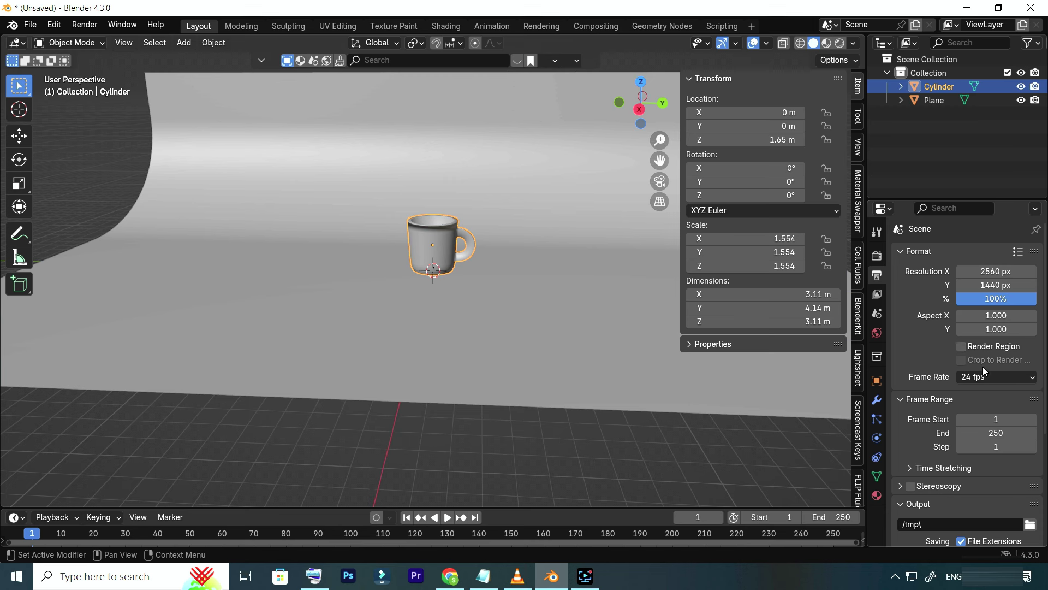
Set the frame rate to 30 fps and PNG compression to 0%
click(983, 377)
click(981, 447)
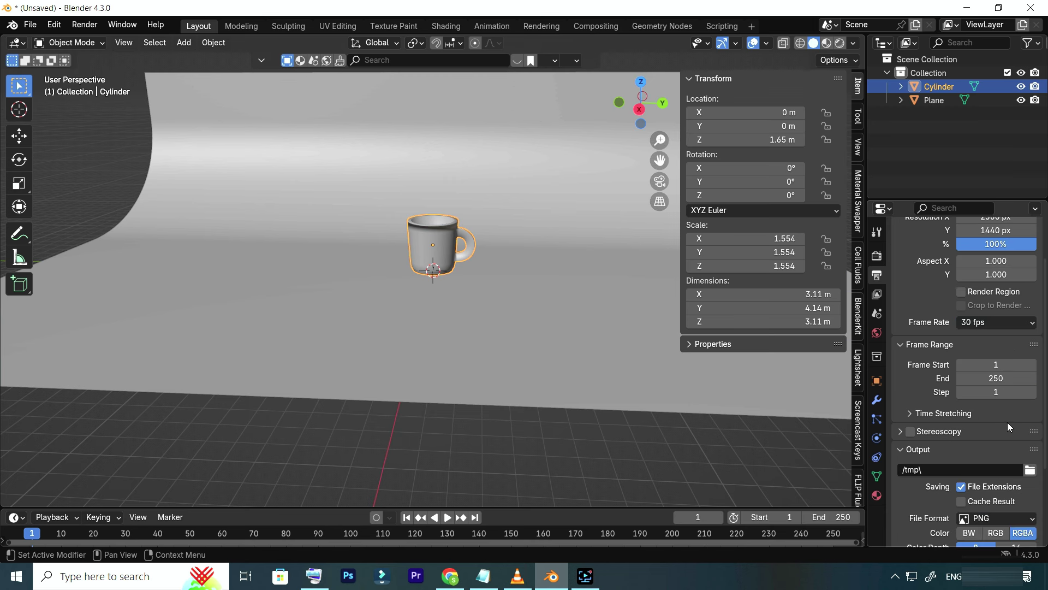
scroll(1008, 421, down, 2)
scroll(1007, 415, down, 3)
click(994, 480)
text(0)
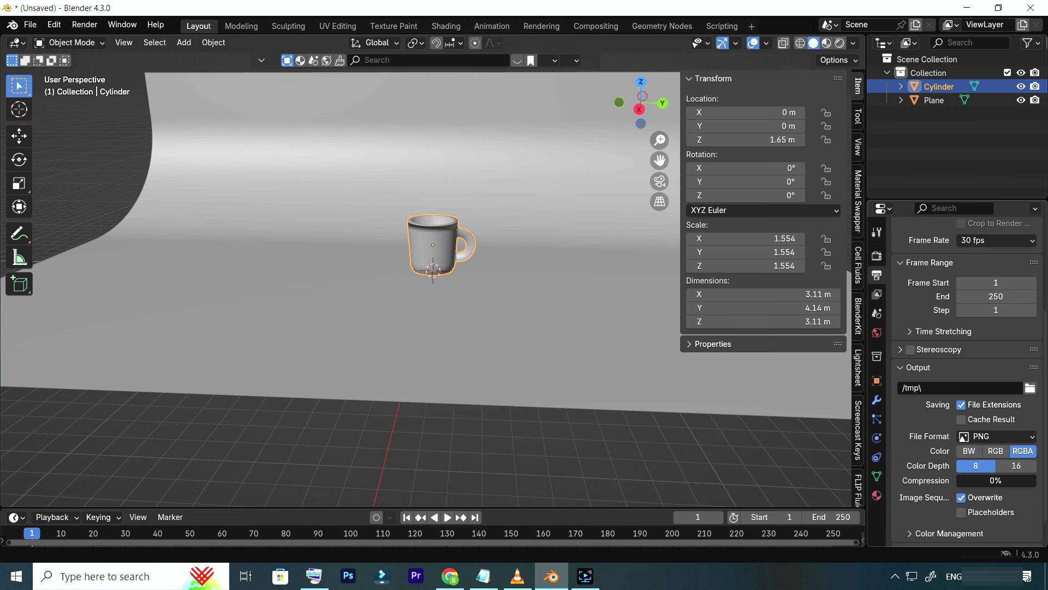
key(Return)
Review the output colour management options and go back to the render settings
scroll(1000, 443, down, 1)
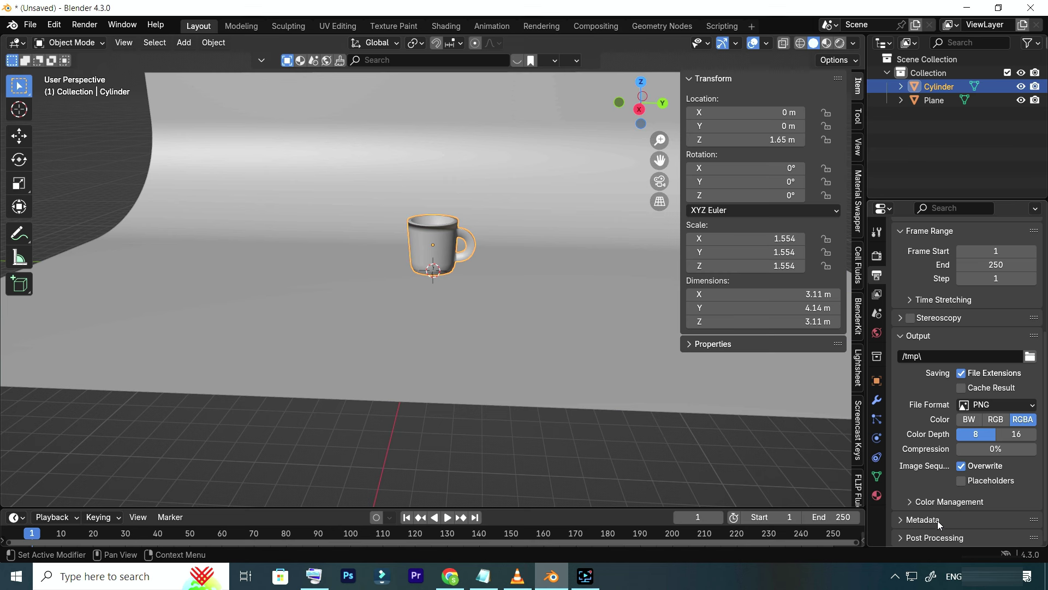
click(912, 503)
scroll(989, 449, up, 1)
scroll(944, 369, up, 4)
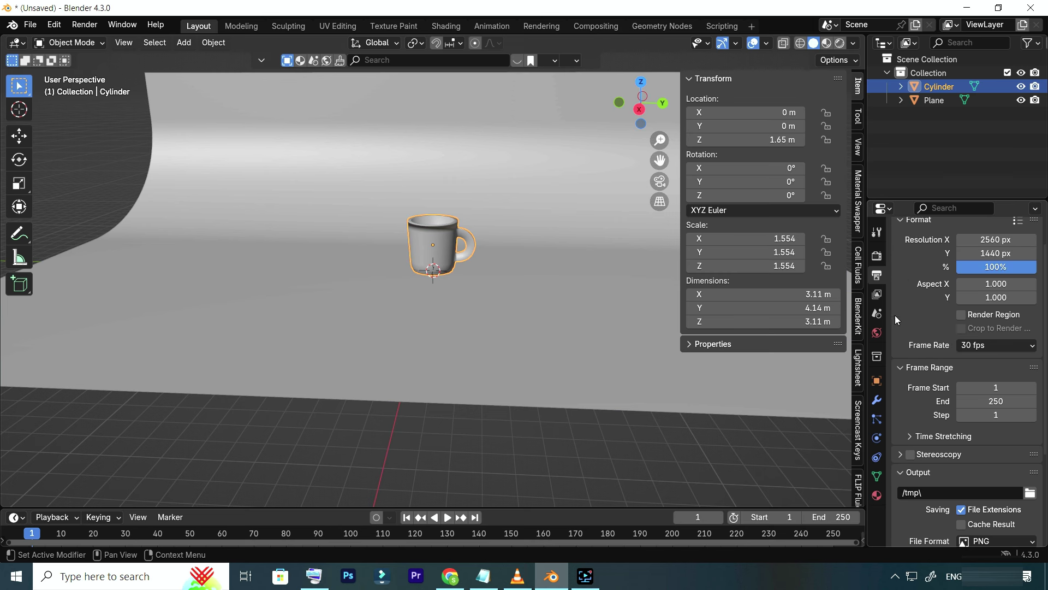
click(878, 256)
scroll(965, 356, down, 2)
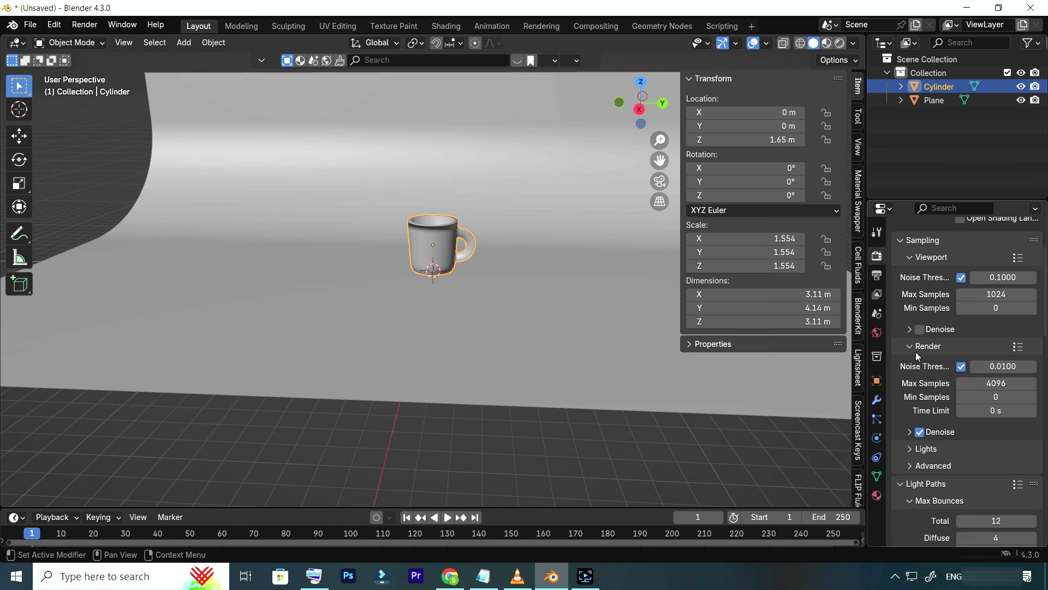
Set the render denoiser to OptiX
scroll(939, 382, down, 1)
click(908, 405)
click(987, 427)
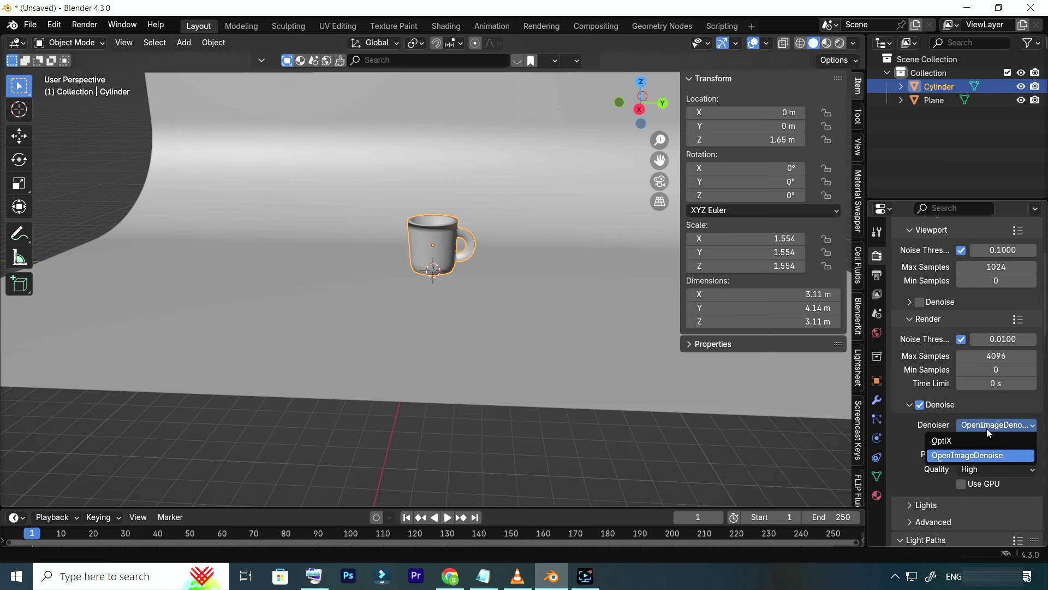
click(969, 436)
scroll(977, 426, down, 5)
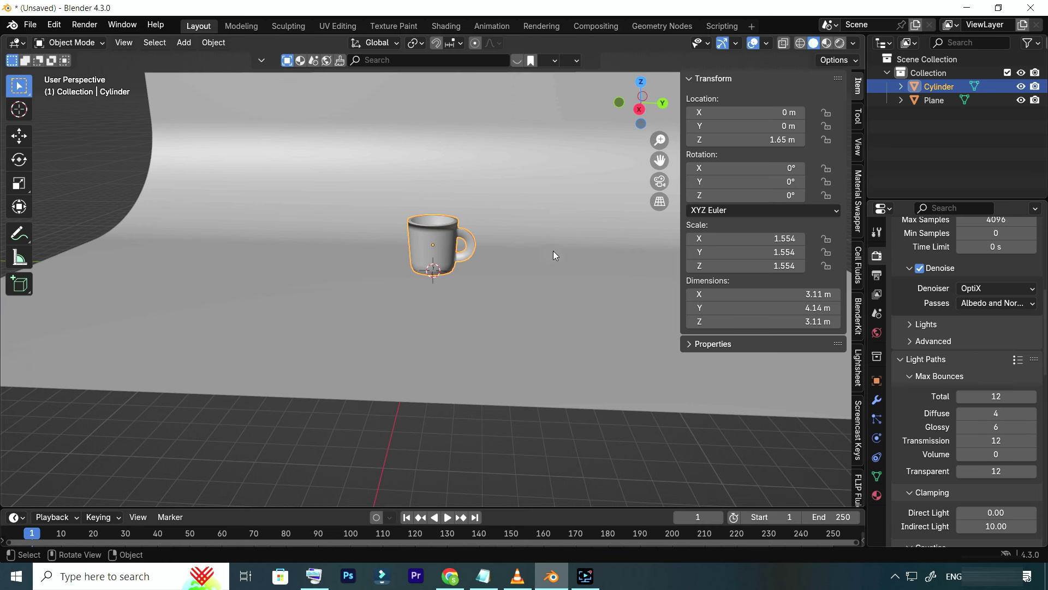
scroll(558, 234, down, 2)
Show the HDRI category in the asset bar search
drag(624, 108, 625, 116)
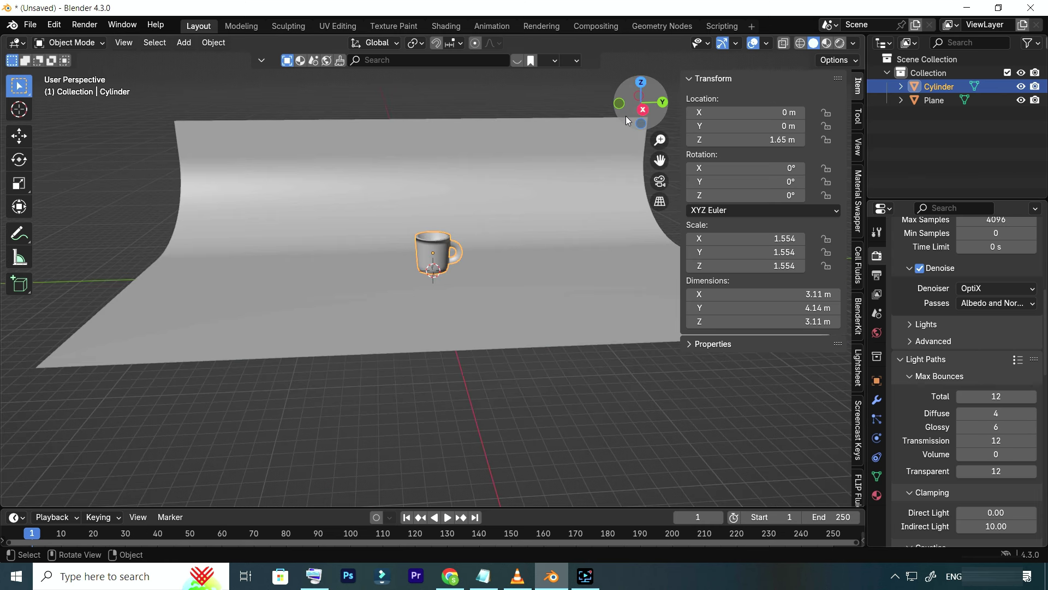
click(326, 60)
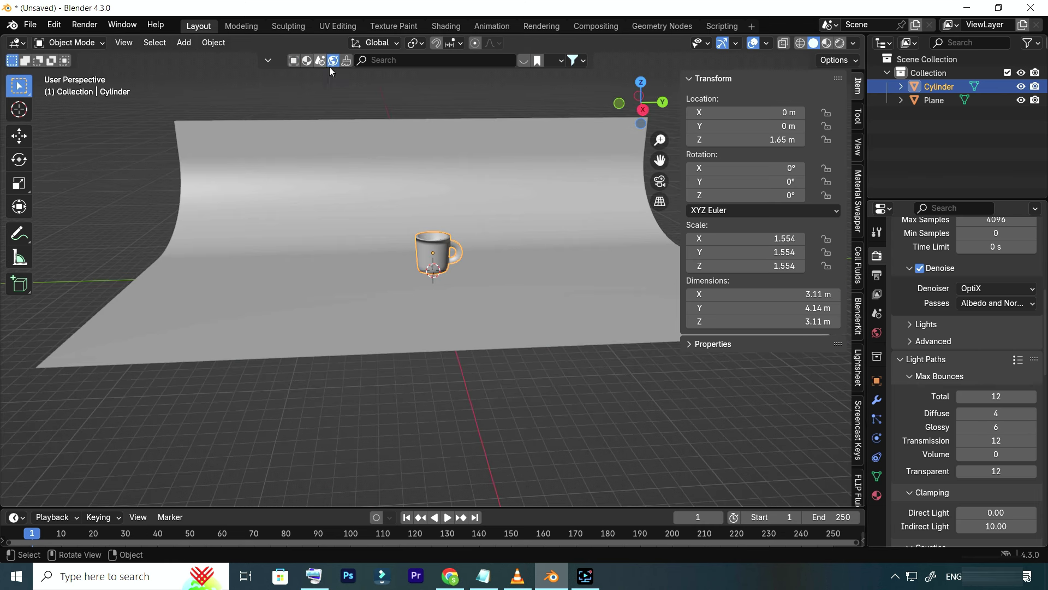
click(427, 61)
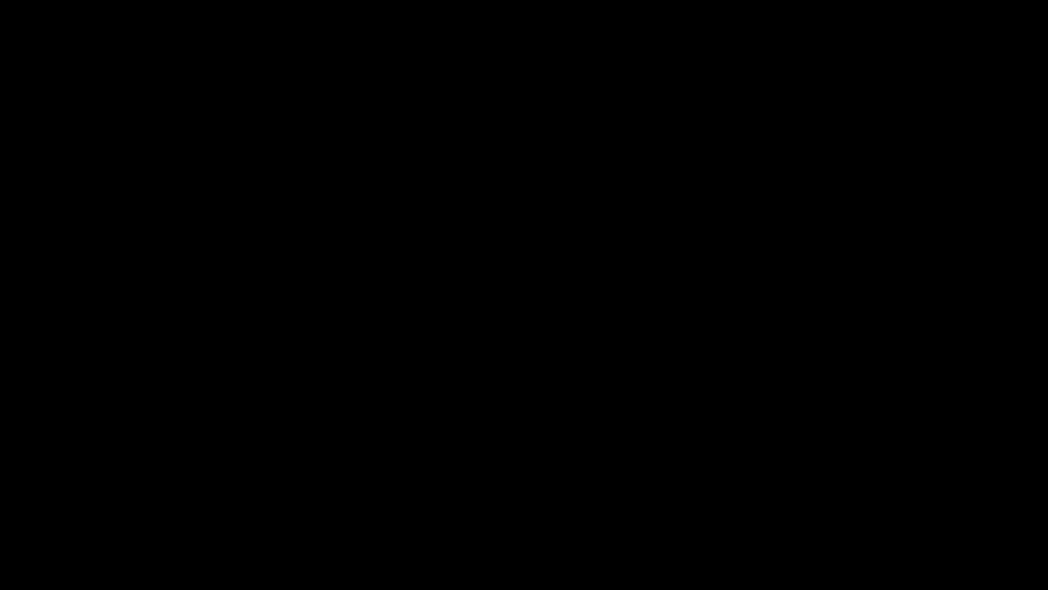